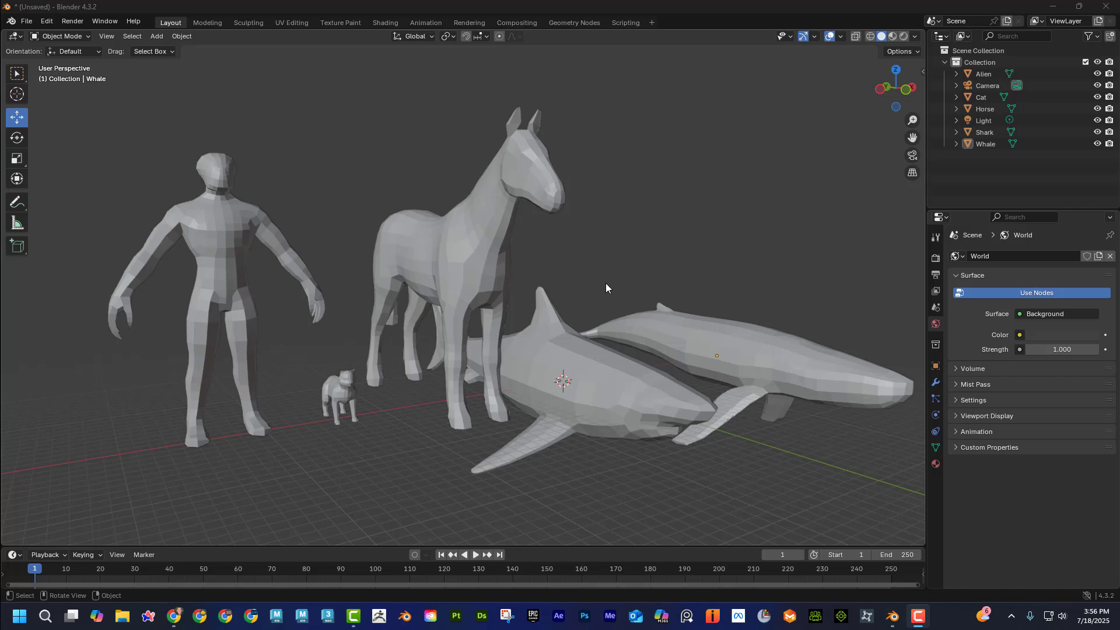
# Switch to Chrome and open the Blender Rigify Practice Files page from the site's YouTube file library.
pyautogui.moveTo(606, 283)
pyautogui.mouseDown(button='middle')
pyautogui.moveTo(507, 289)
pyautogui.moveTo(606, 284)
pyautogui.mouseUp(button='middle')
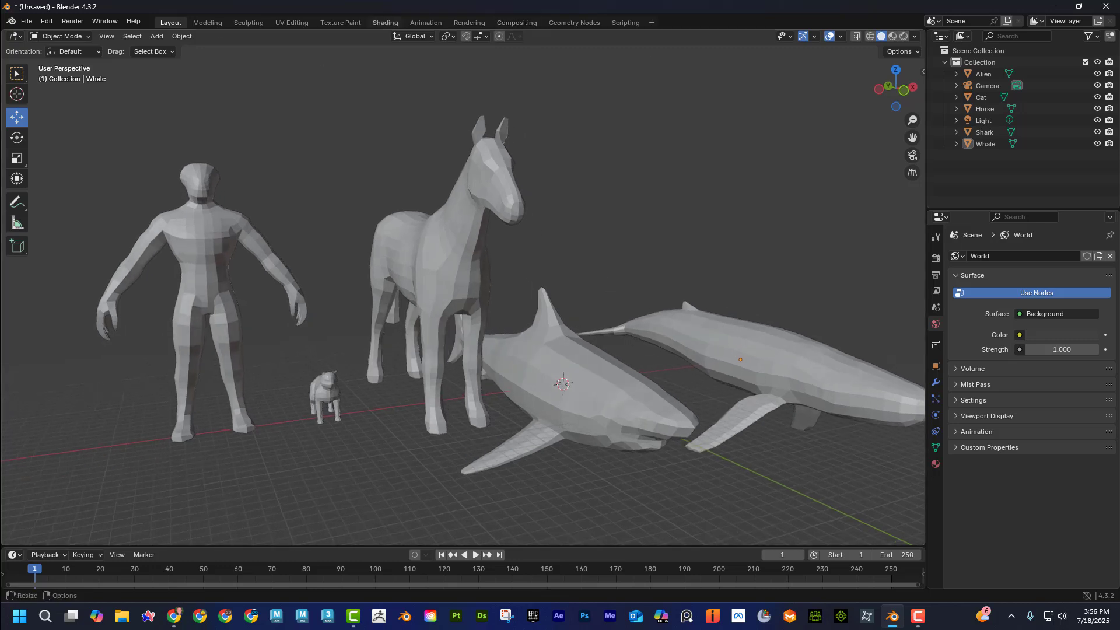
pyautogui.hotkey('alt', 'Tab')
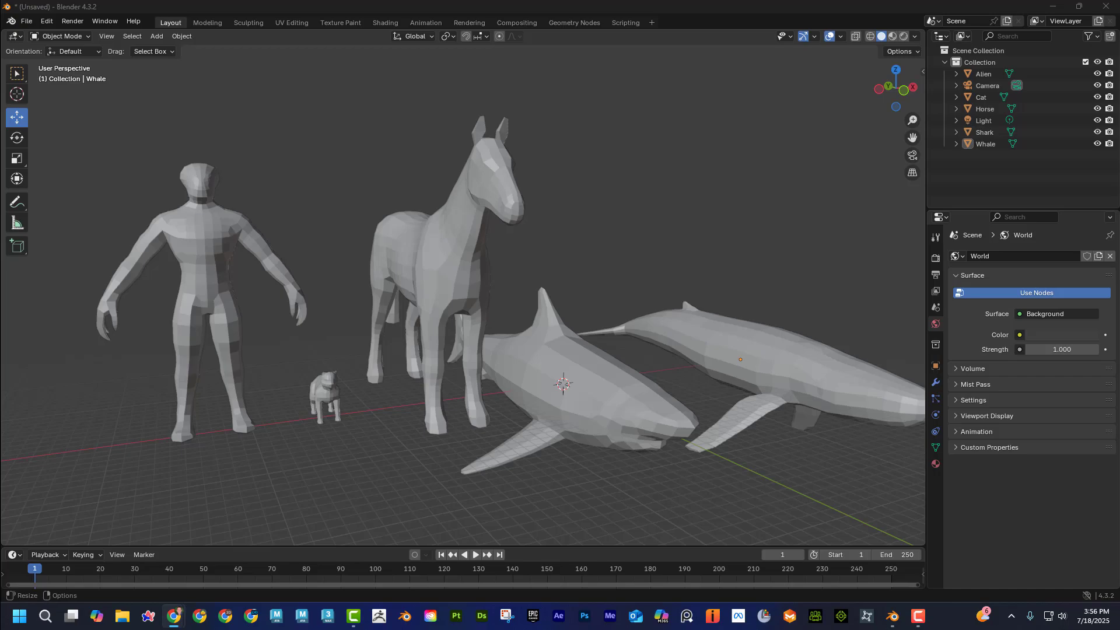
pyautogui.hotkey('alt', 'Tab')
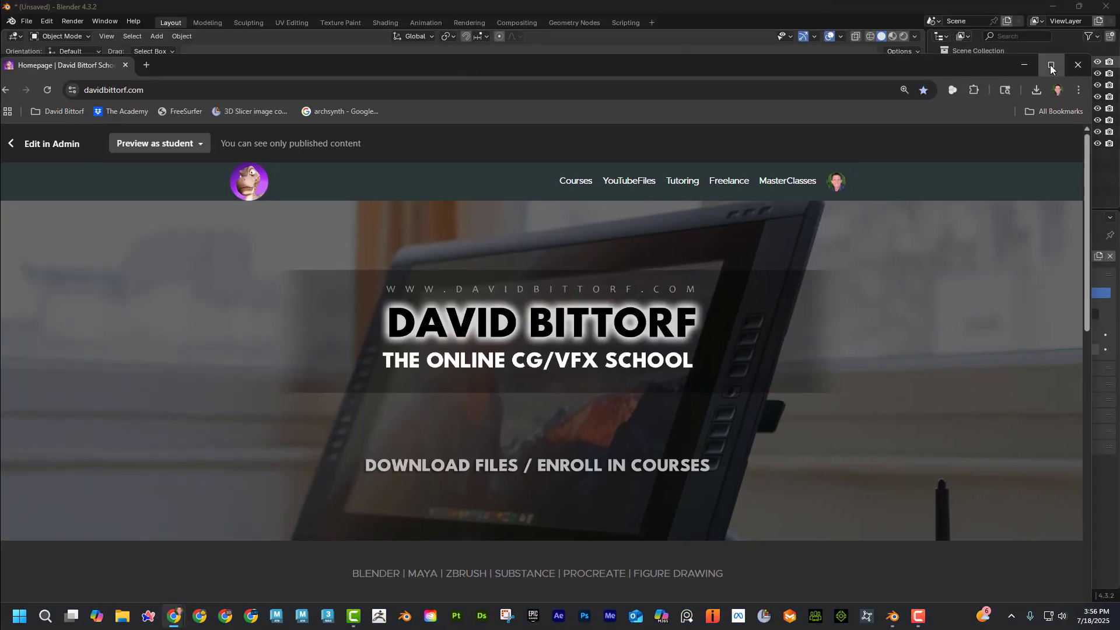
pyautogui.click(1051, 67)
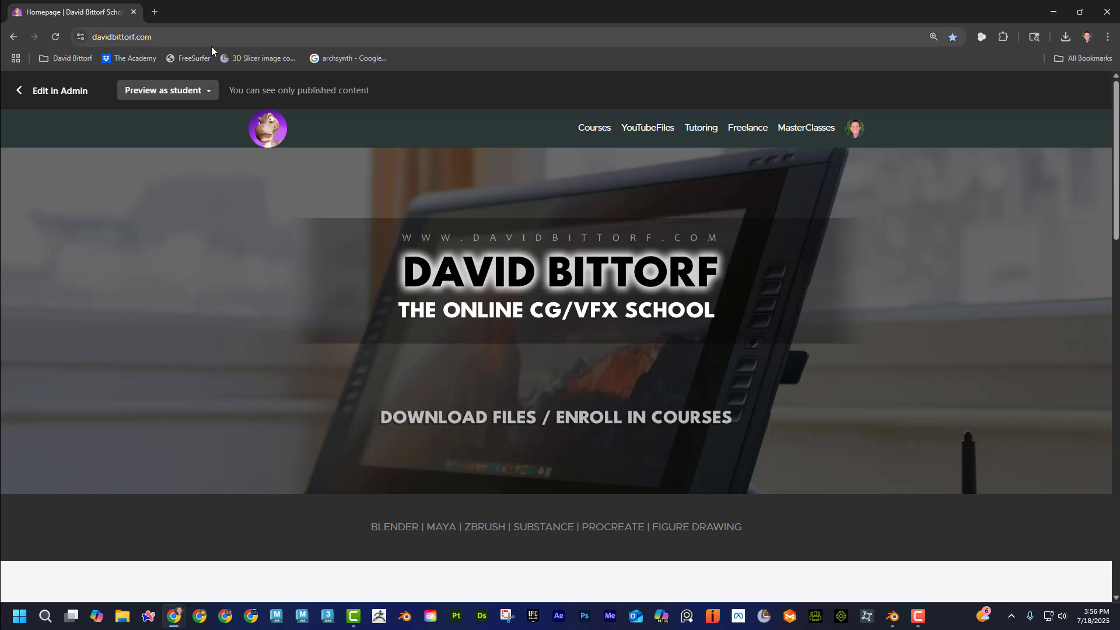
pyautogui.click(653, 132)
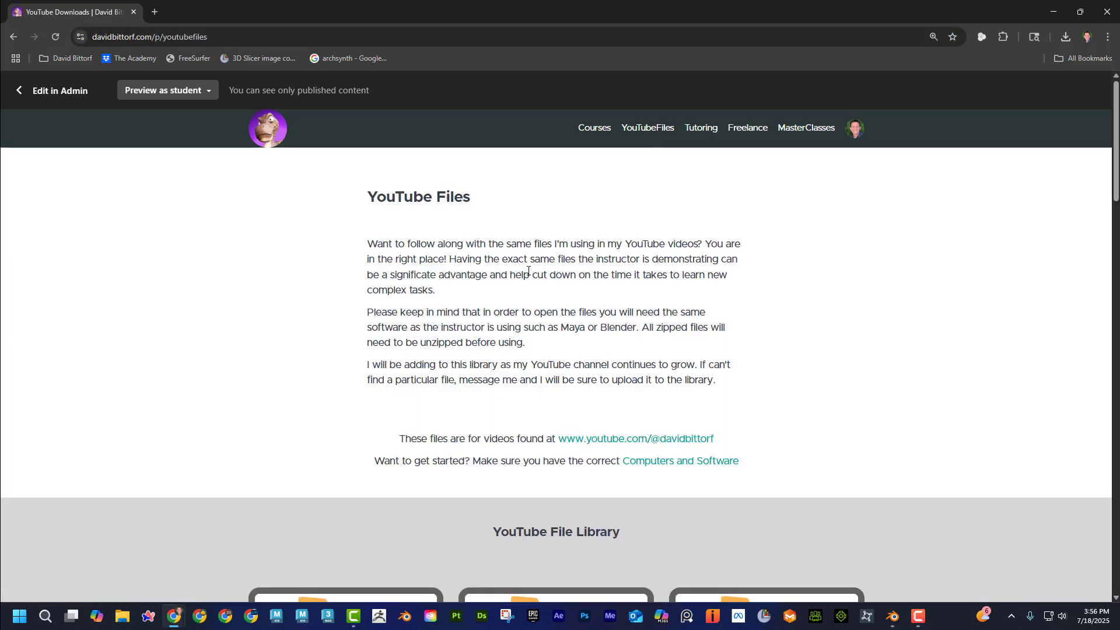
pyautogui.scroll(-4, 528, 271)
pyautogui.scroll(-3, 315, 321)
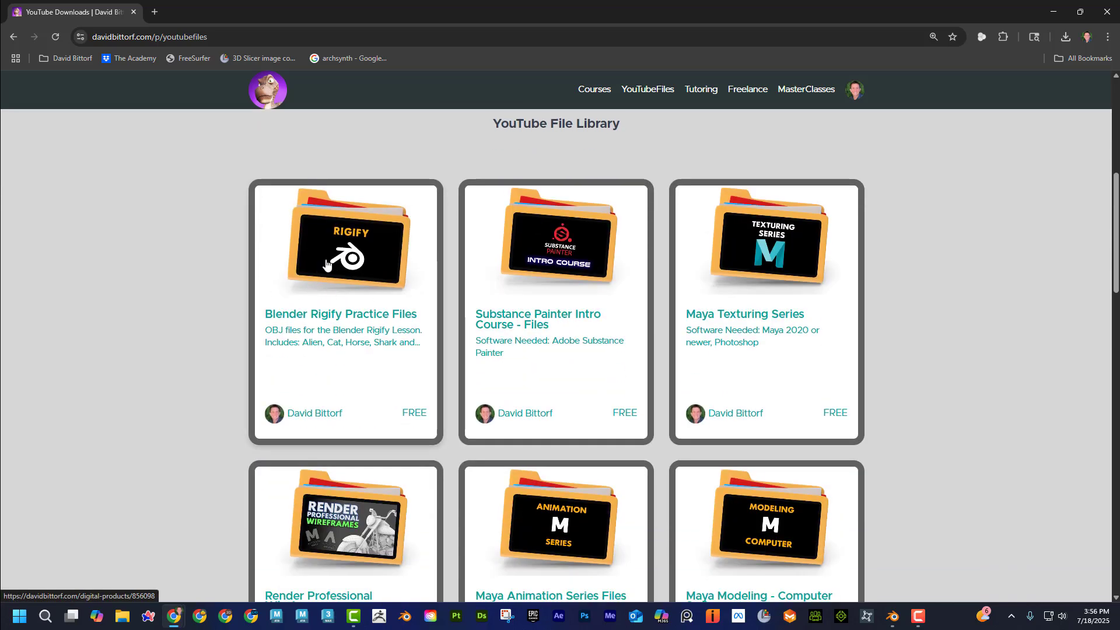
pyautogui.click(363, 277)
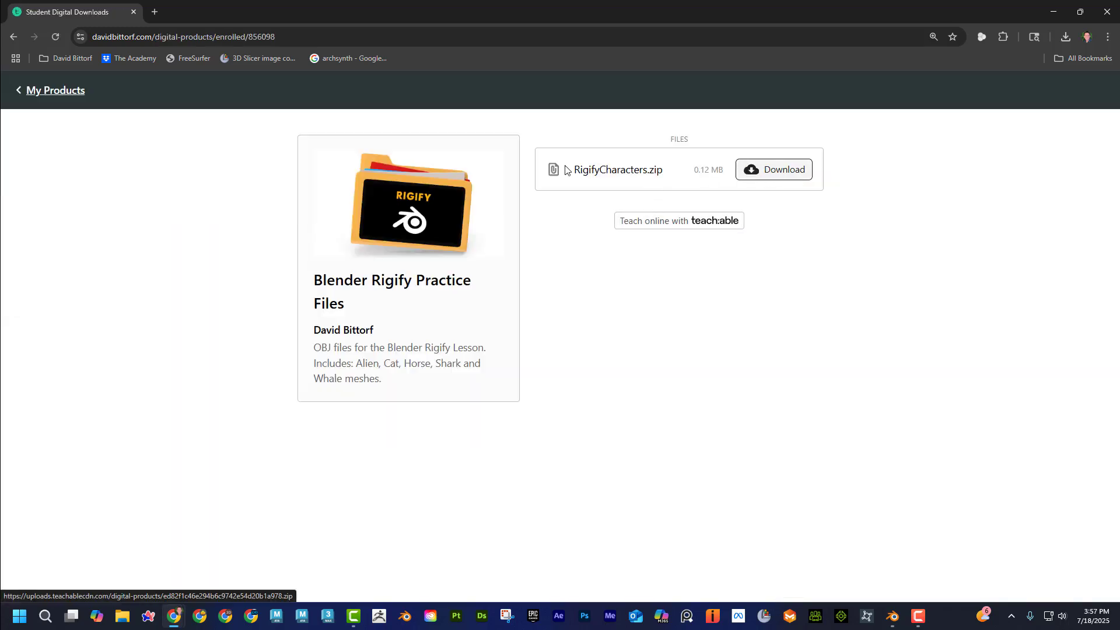
# Return to the YouTube File Library and look through the free file sets on offer.
pyautogui.click(14, 36)
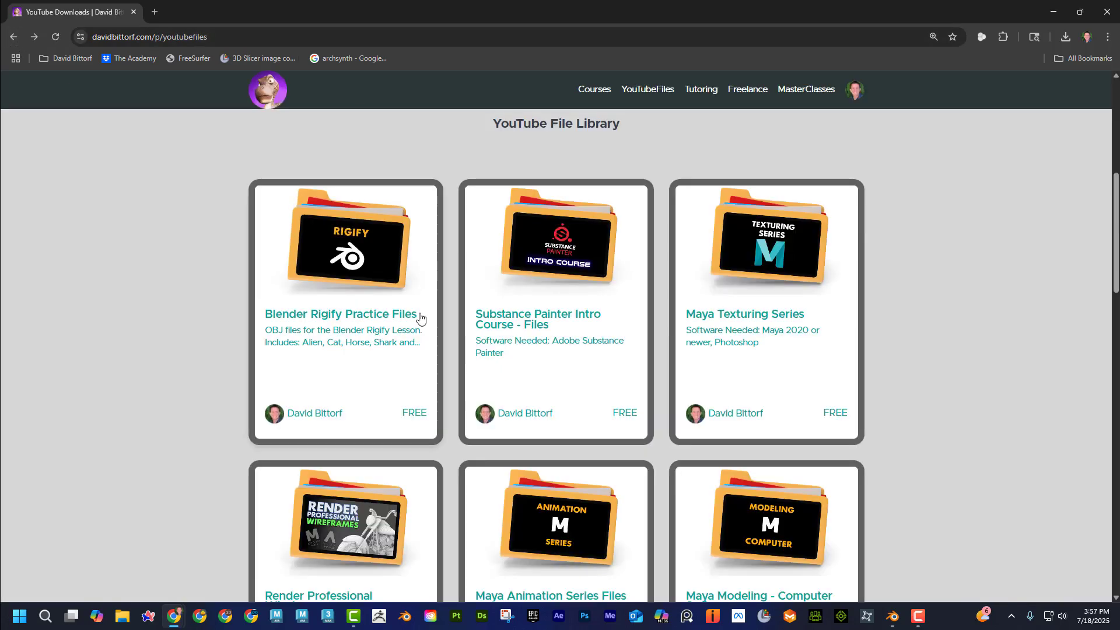
pyautogui.scroll(-8, 750, 327)
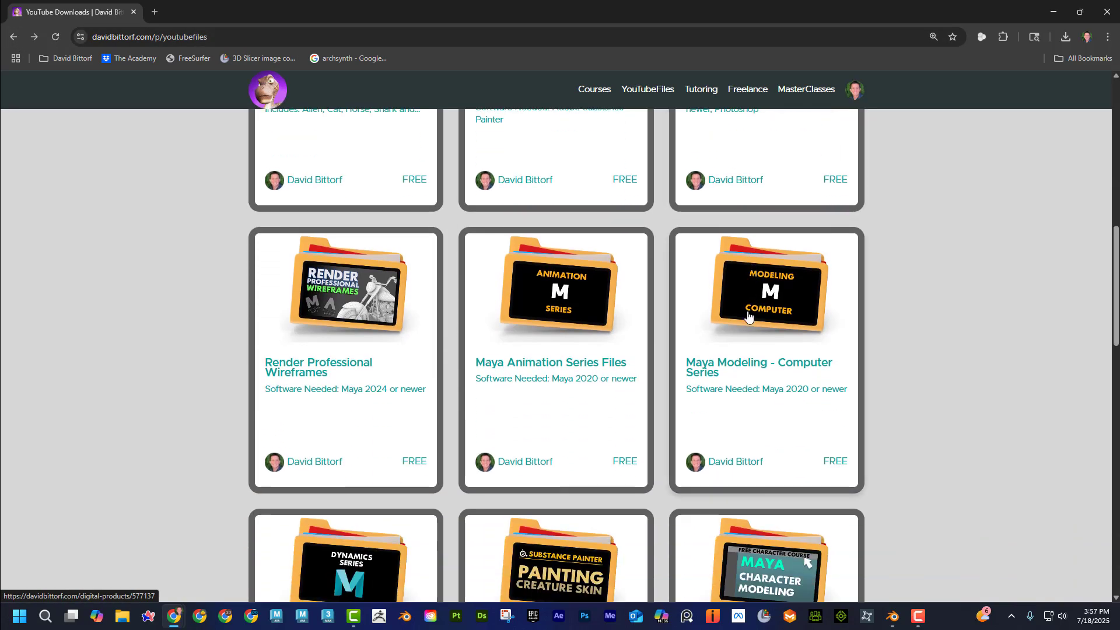
pyautogui.scroll(-2, 748, 316)
pyautogui.scroll(9, 748, 316)
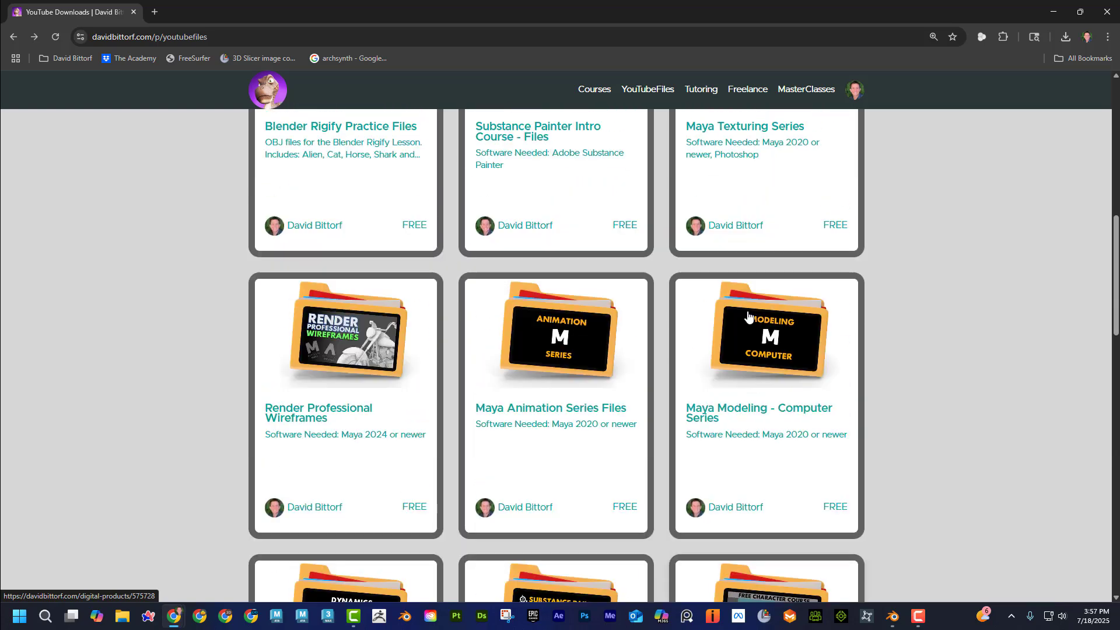
pyautogui.scroll(1, 746, 319)
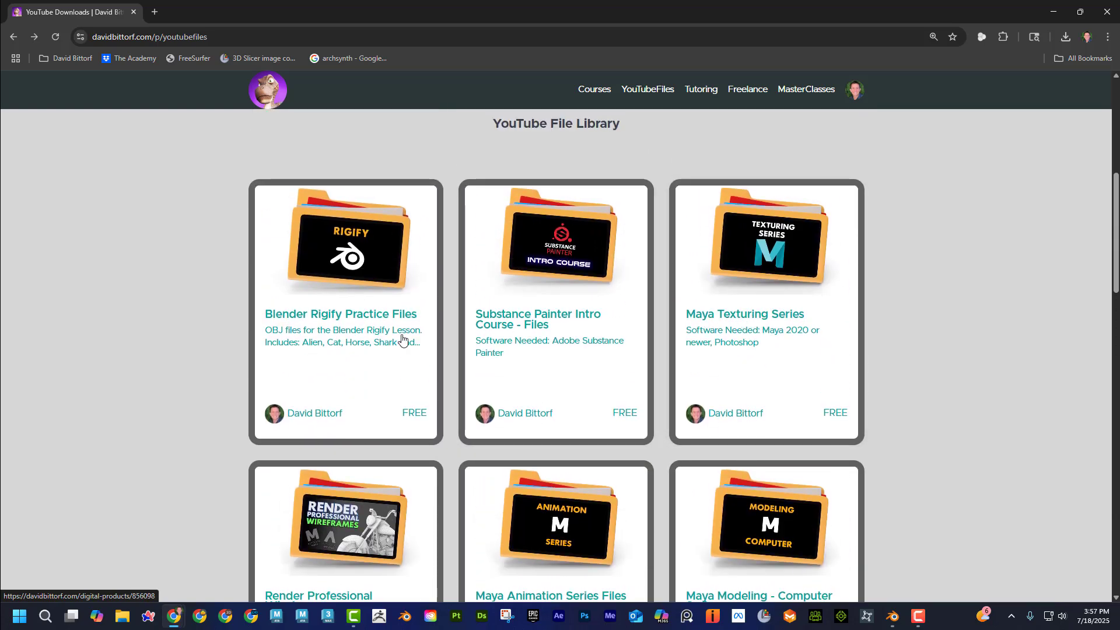
pyautogui.scroll(1, 569, 359)
pyautogui.scroll(-1, 543, 358)
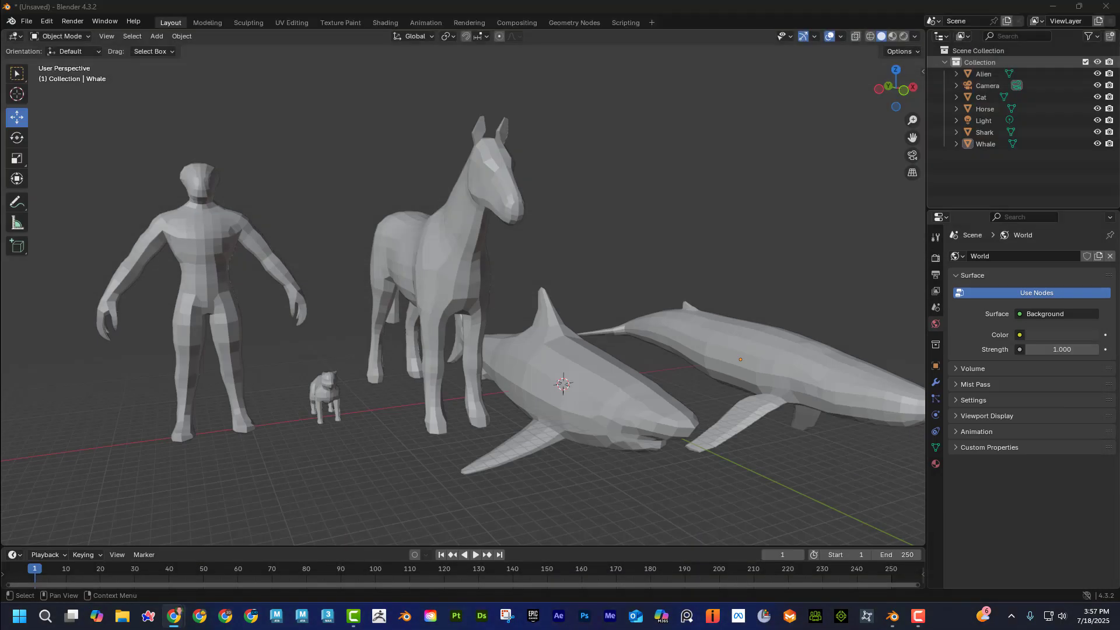
# Switch to Blender and start a new General file without saving the current scene.
pyautogui.click(26, 22)
pyautogui.moveTo(69, 34)
pyautogui.click(175, 34)
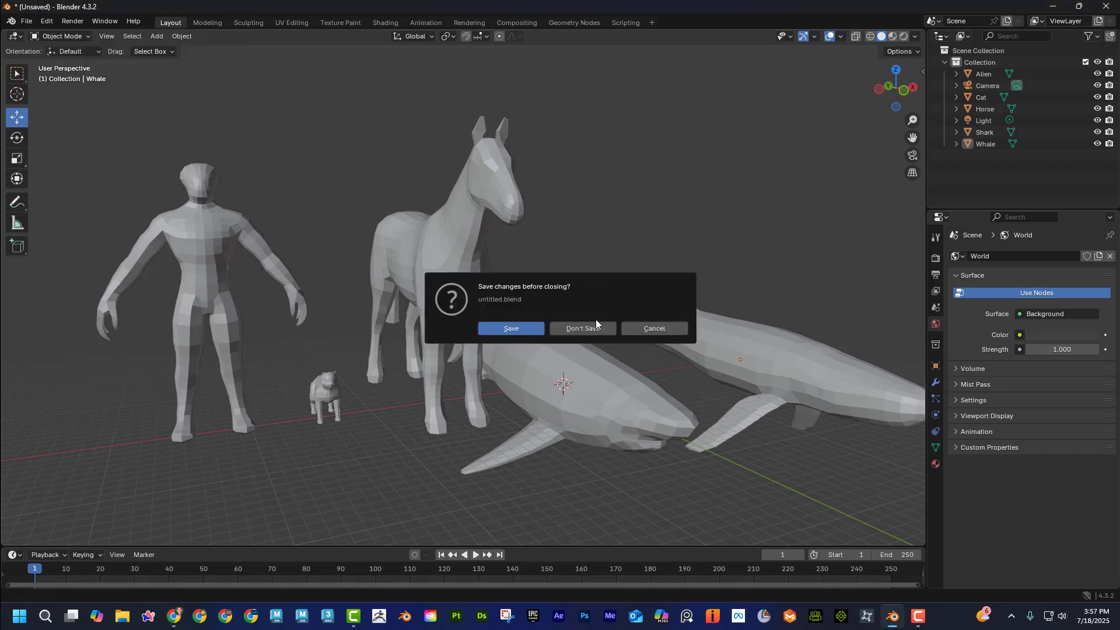
pyautogui.click(590, 328)
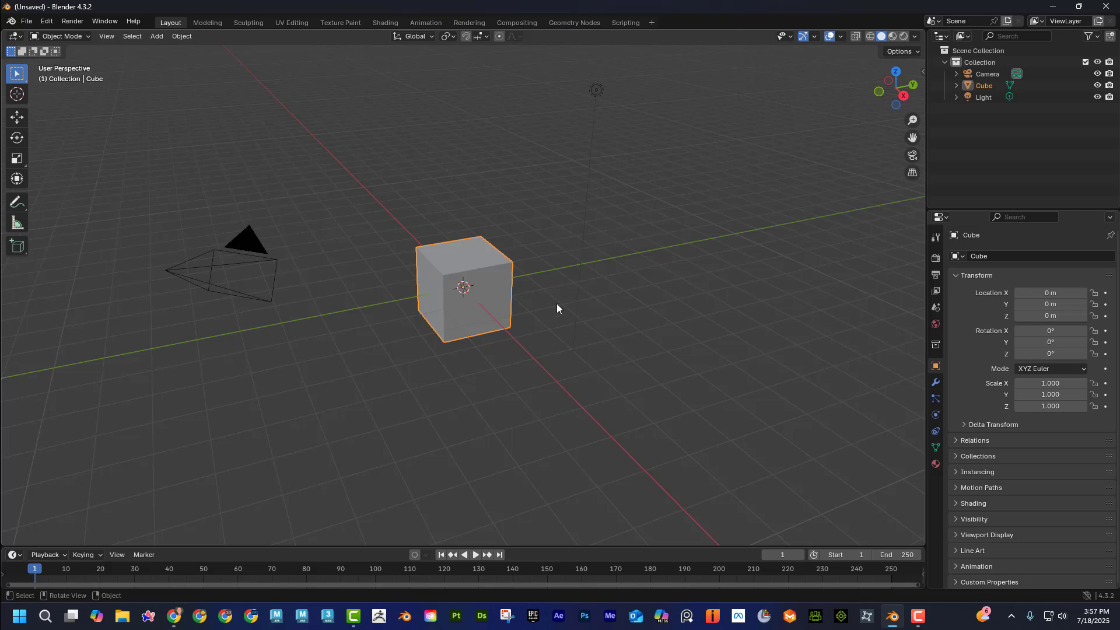
# Delete the default cube and the camera from the new scene.
pyautogui.press('Delete')
pyautogui.click(197, 251)
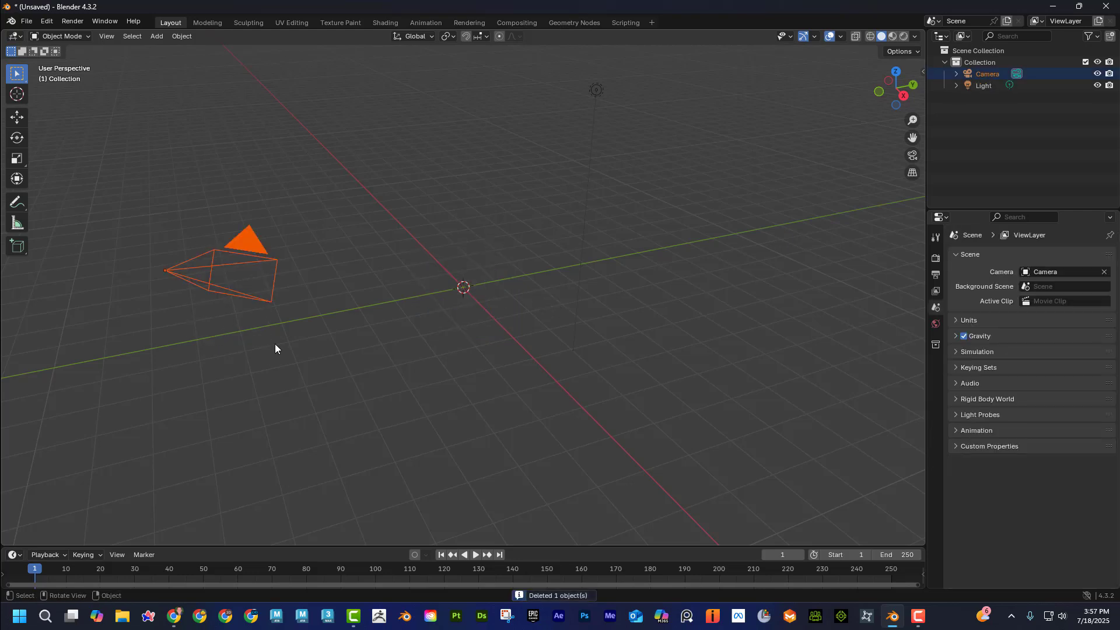
pyautogui.press('Delete')
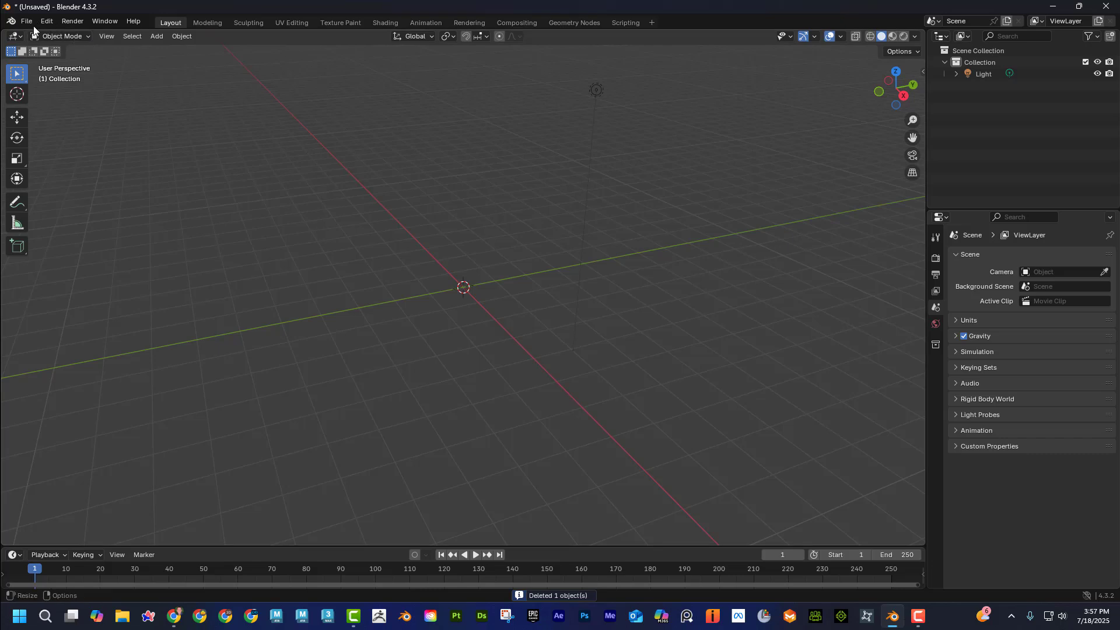
pyautogui.moveTo(357, 235); pyautogui.dragTo(378, 246, button='middle')
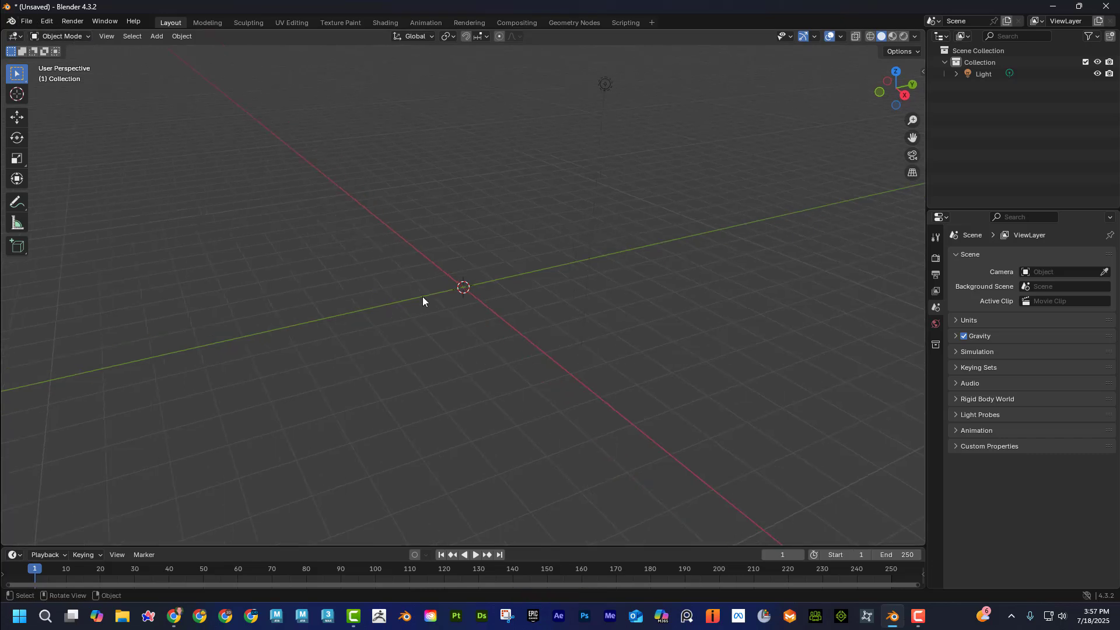
# Search the add-ons in Preferences for "rig", enable the Rigify add-on, and close Preferences.
pyautogui.hotkey('shift', 'a')
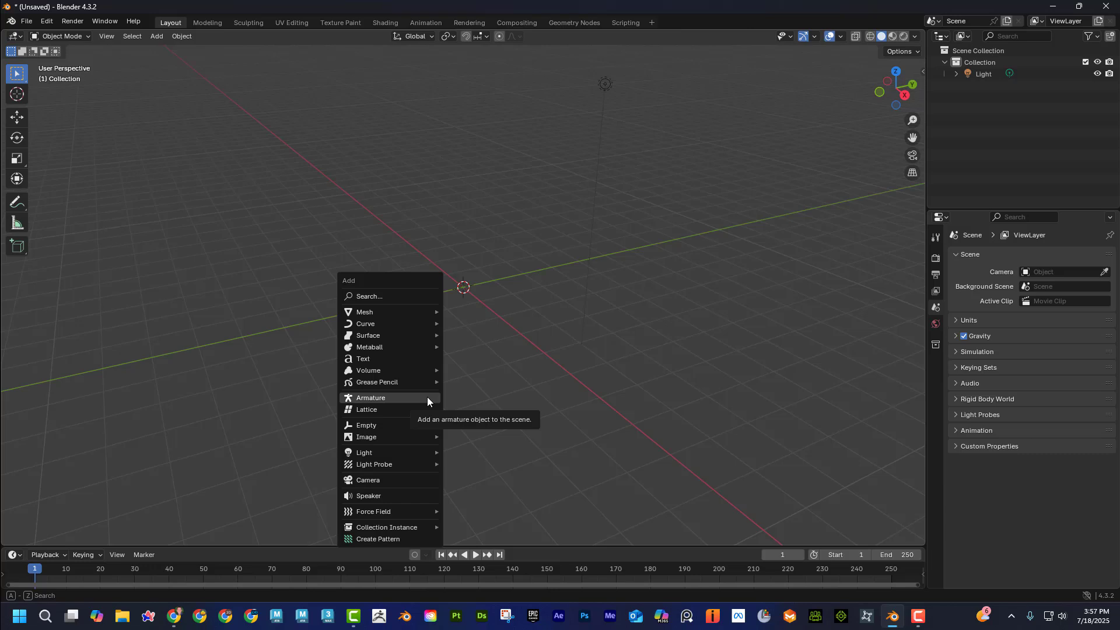
pyautogui.click(48, 19)
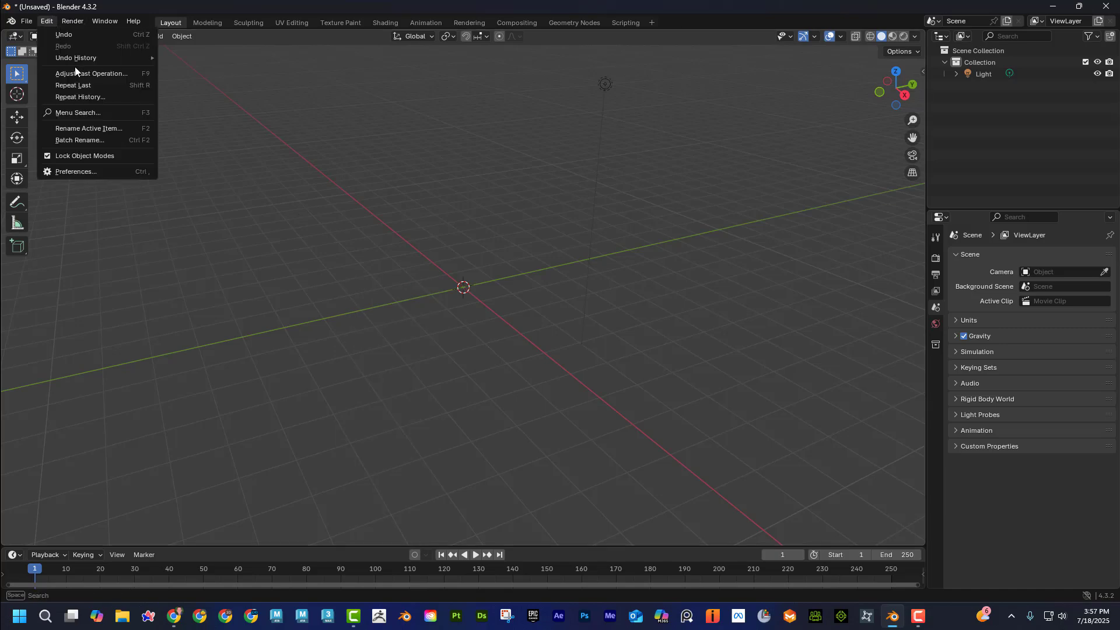
pyautogui.click(118, 172)
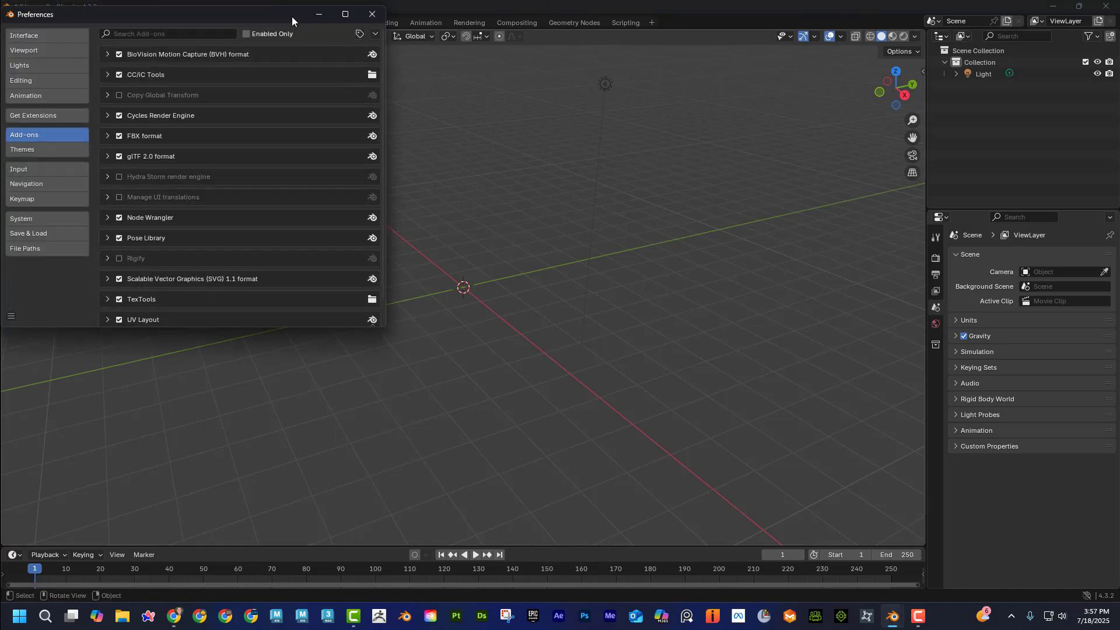
pyautogui.moveTo(292, 17); pyautogui.dragTo(516, 96)
pyautogui.click(395, 114)
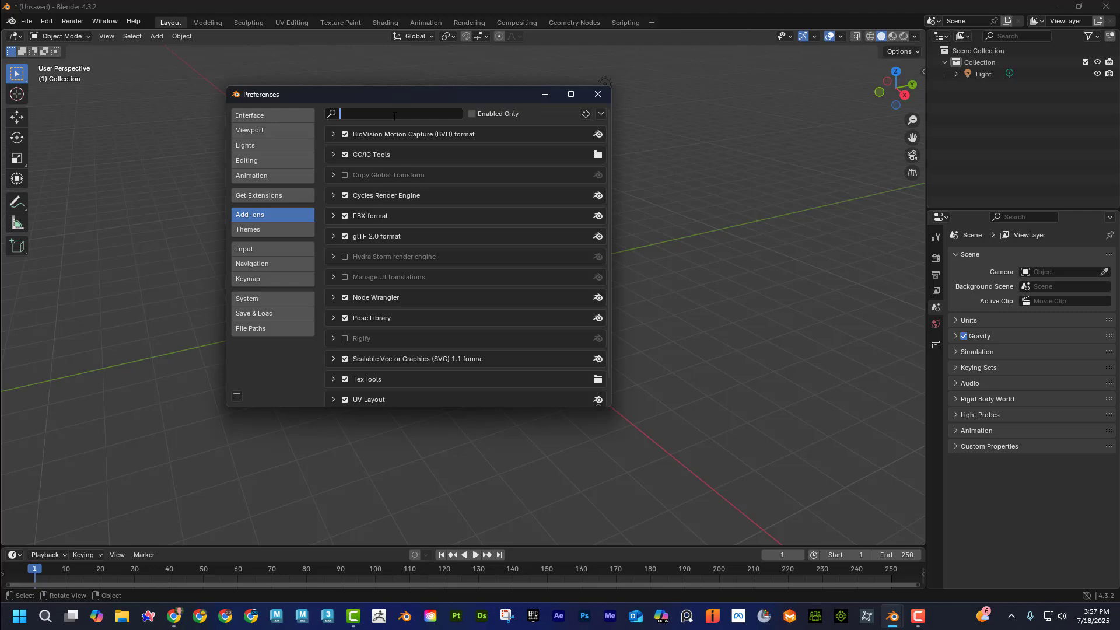
pyautogui.write('rig')
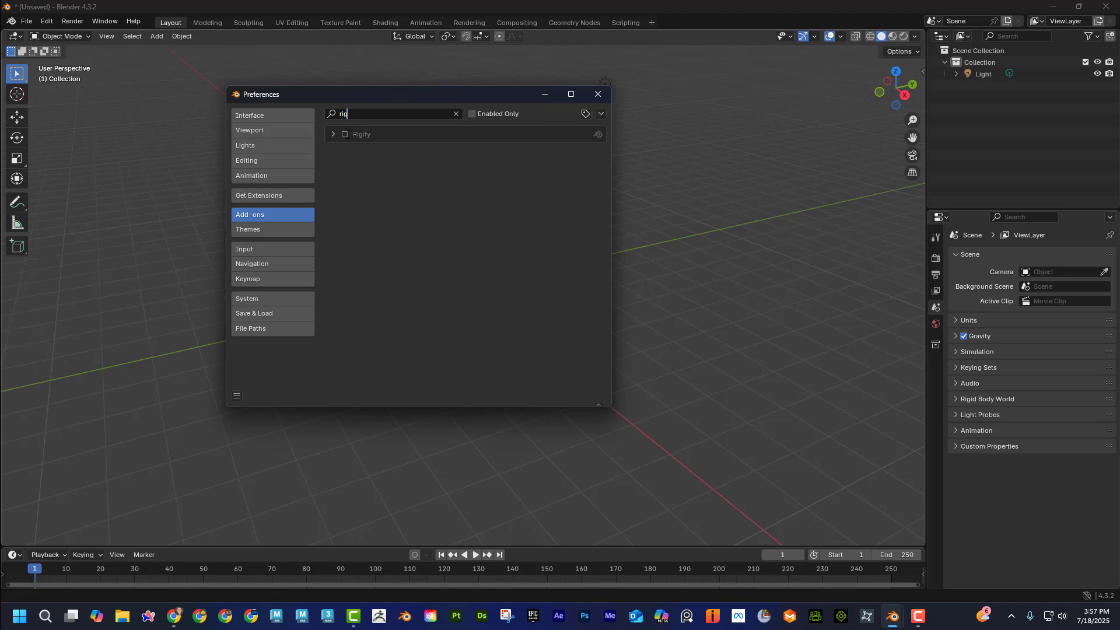
pyautogui.click(345, 134)
pyautogui.click(335, 133)
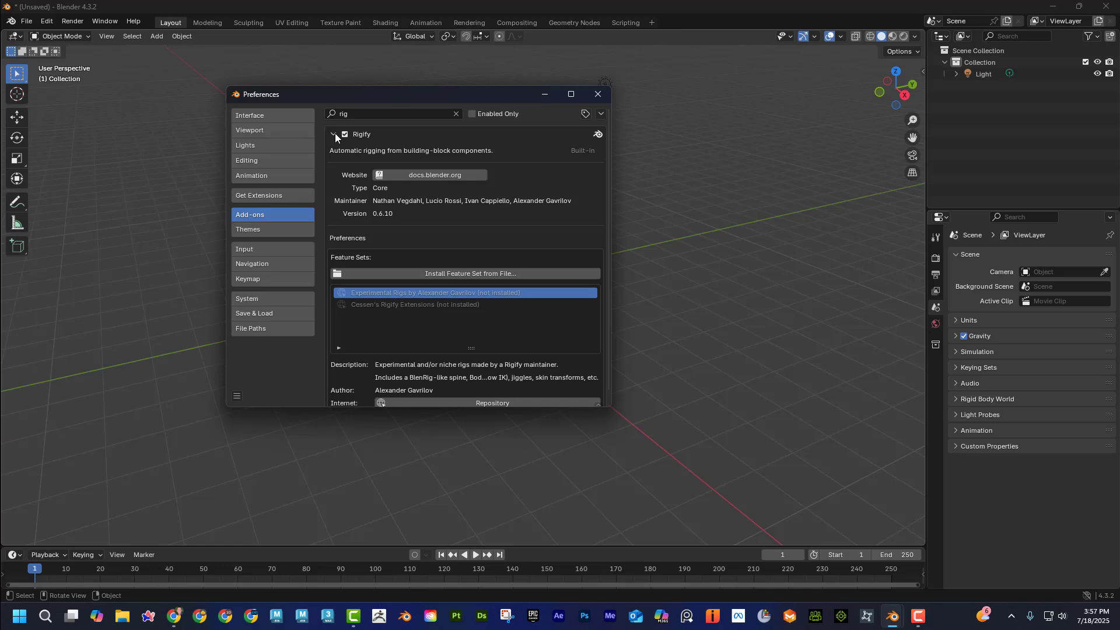
pyautogui.click(335, 133)
pyautogui.click(600, 93)
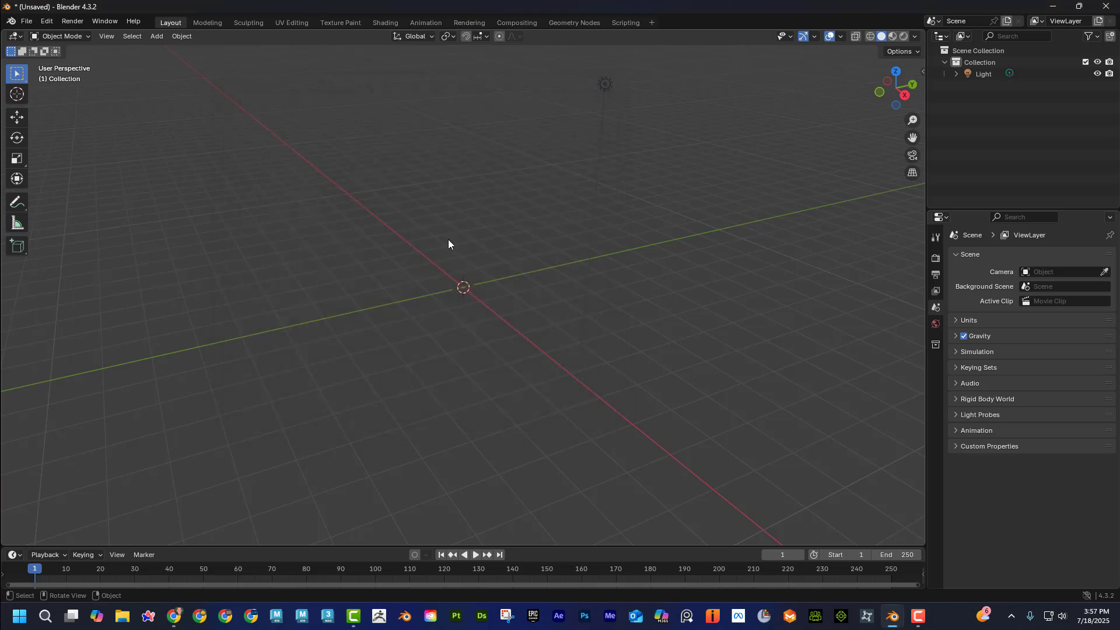
# Add a Human armature from the Rigify meta-rigs to the scene.
pyautogui.hotkey('shift', 'a')
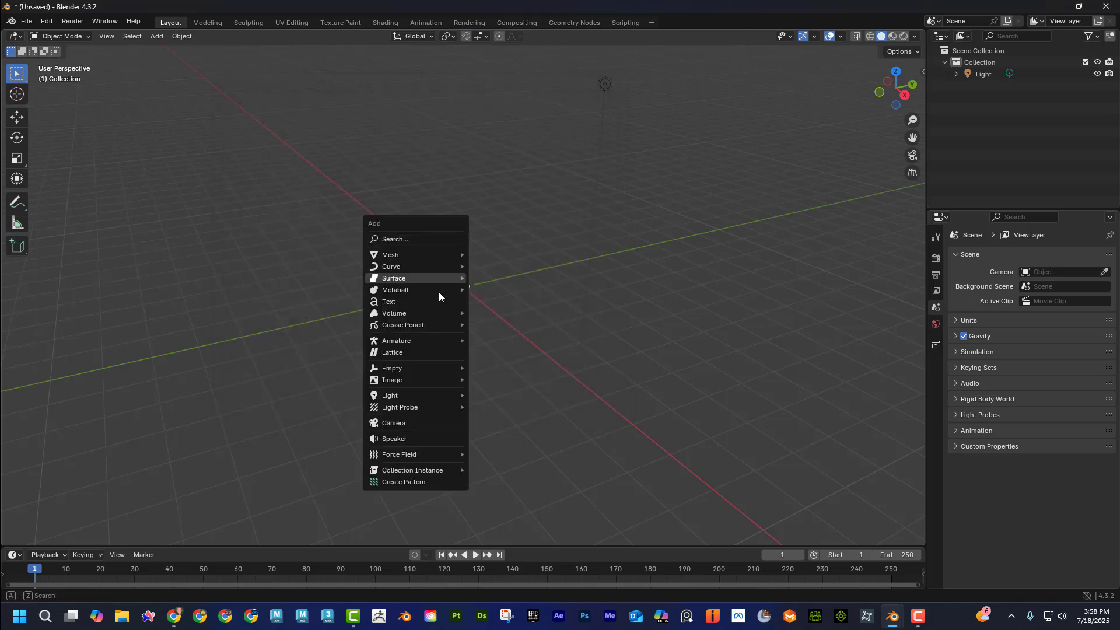
pyautogui.moveTo(448, 343)
pyautogui.moveTo(511, 351)
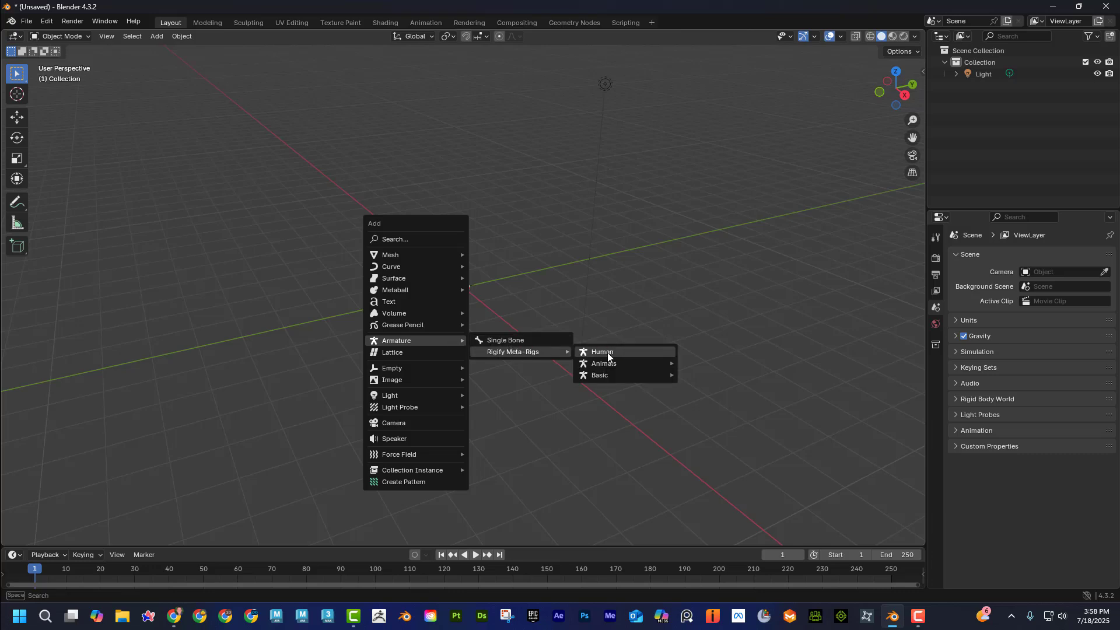
pyautogui.moveTo(610, 364)
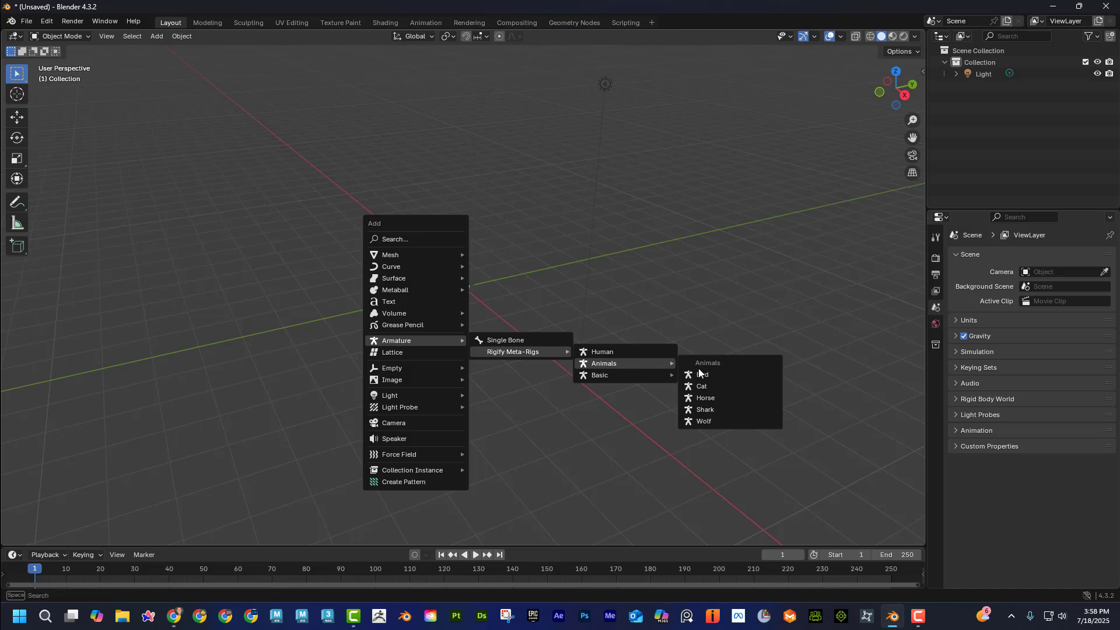
pyautogui.click(615, 352)
# Examine the face and body bones of the human meta-rig, and delete the rig.
pyautogui.moveTo(614, 349); pyautogui.dragTo(515, 250, button='middle')
pyautogui.scroll(3, 489, 368)
pyautogui.scroll(5, 487, 361)
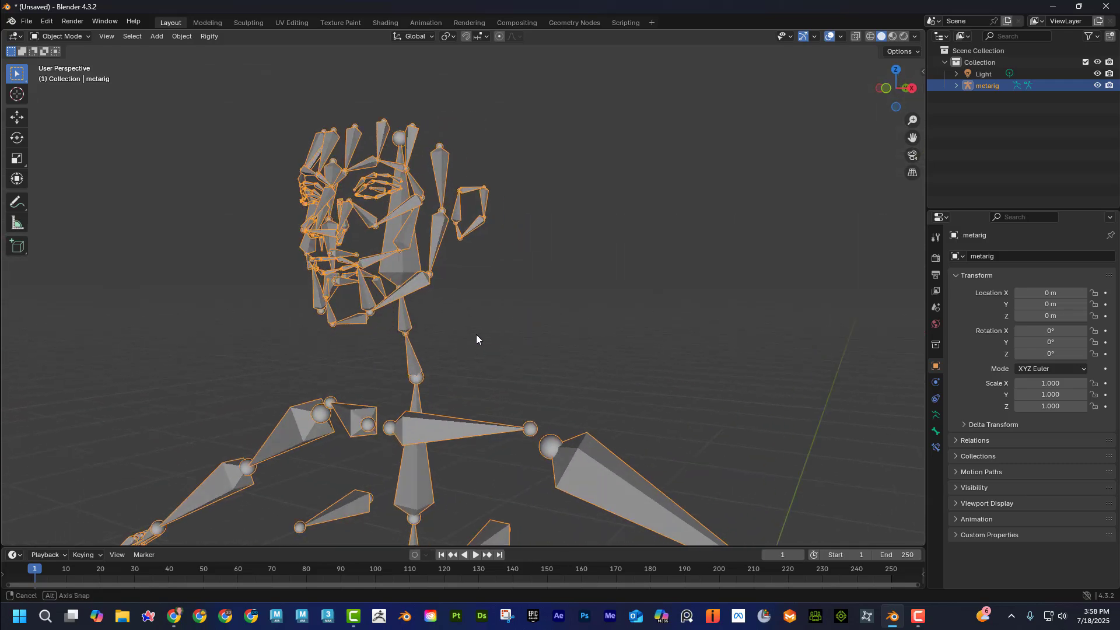
pyautogui.moveTo(492, 317); pyautogui.dragTo(500, 152, button='middle')
pyautogui.scroll(-6, 538, 326)
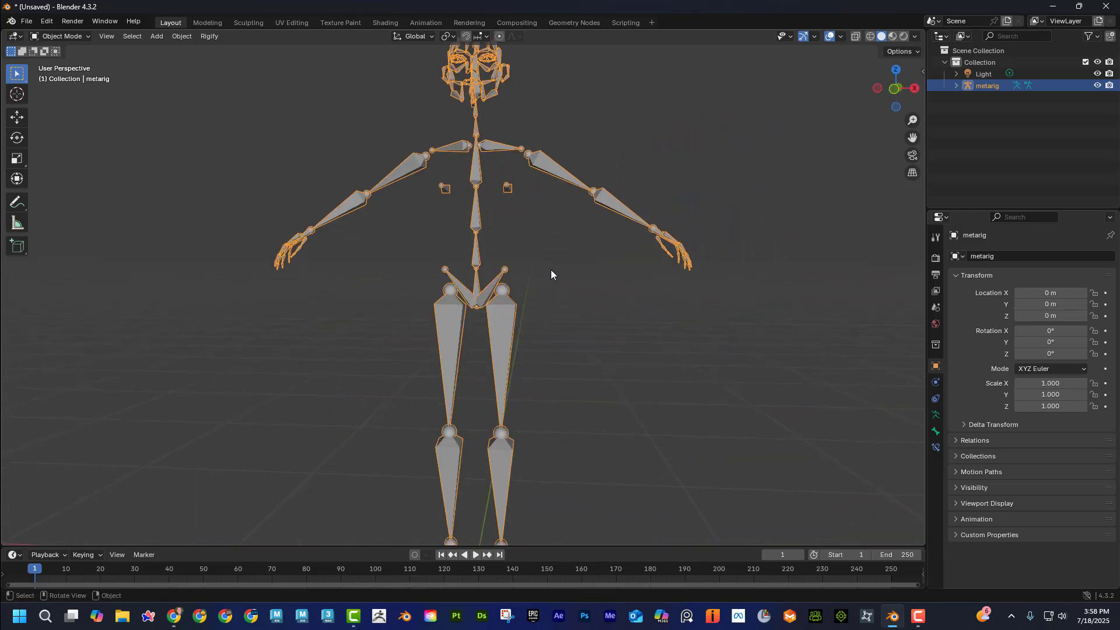
pyautogui.moveTo(551, 270); pyautogui.dragTo(493, 286, button='middle')
pyautogui.moveTo(579, 302); pyautogui.dragTo(490, 346, button='middle')
pyautogui.scroll(-2, 540, 344)
pyautogui.press('Delete')
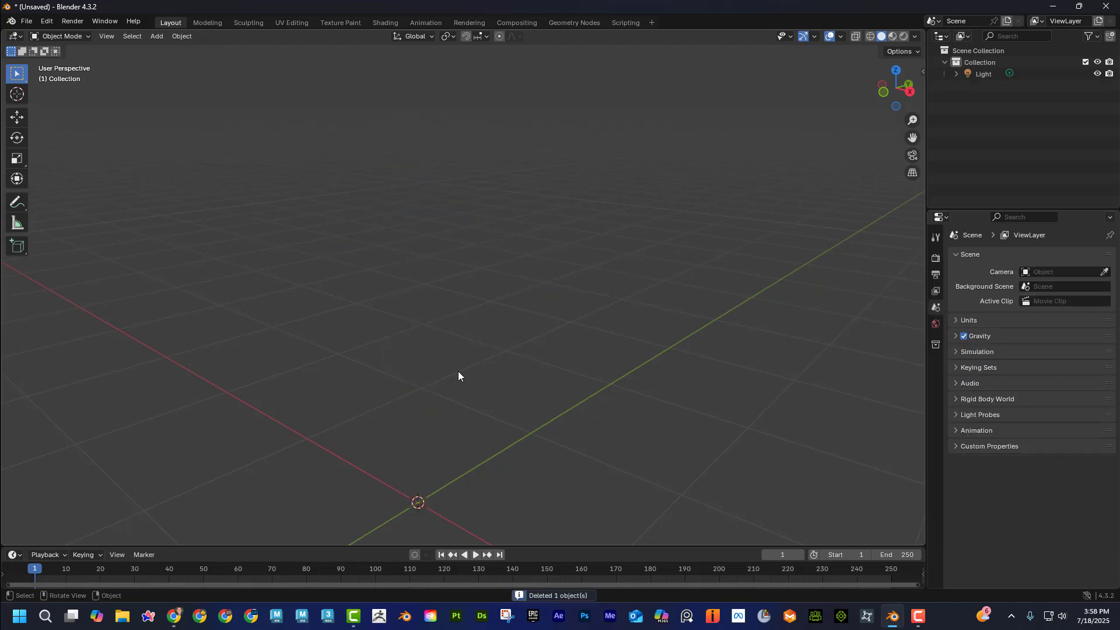
# Add a Basic Human Rigify meta-rig, look over its simplified skeleton, and delete it.
pyautogui.hotkey('shift', 'a')
pyautogui.moveTo(460, 369)
pyautogui.moveTo(564, 383)
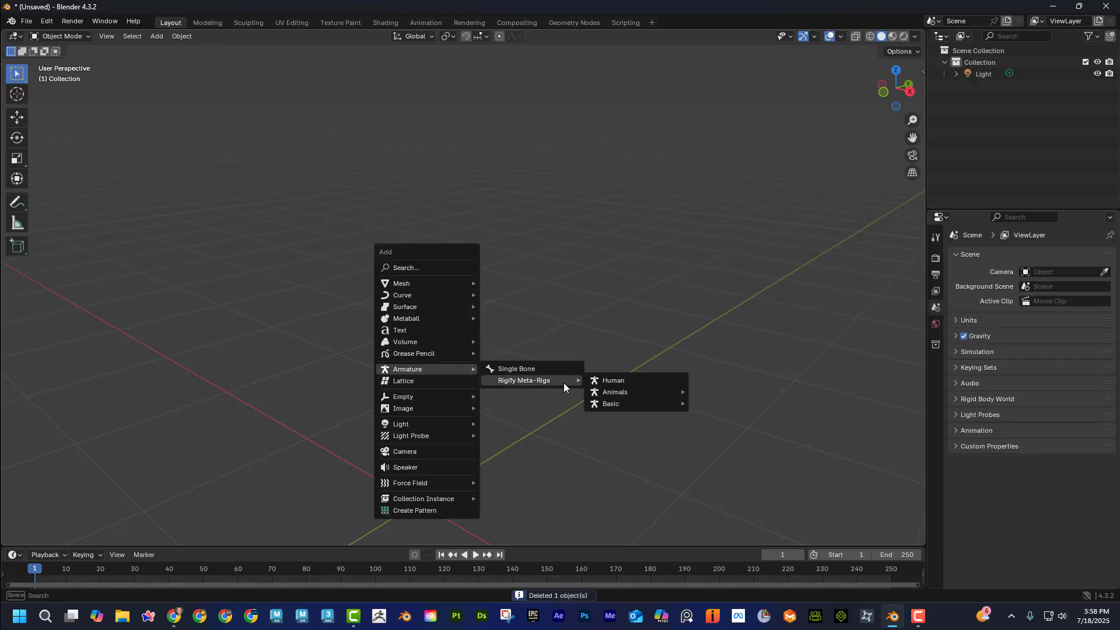
pyautogui.moveTo(623, 393)
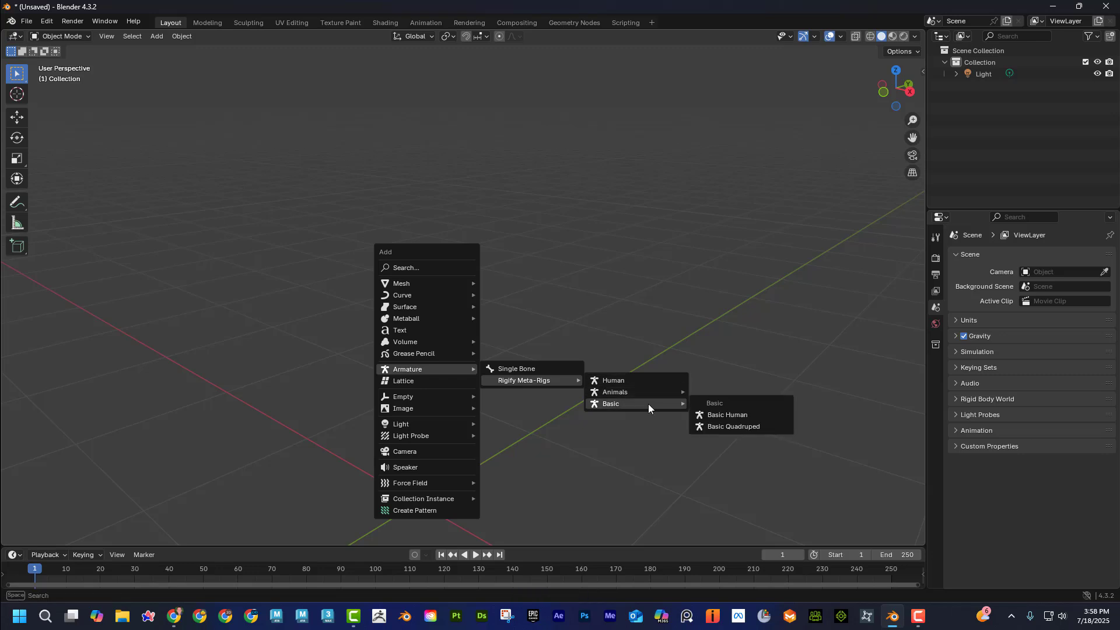
pyautogui.click(730, 413)
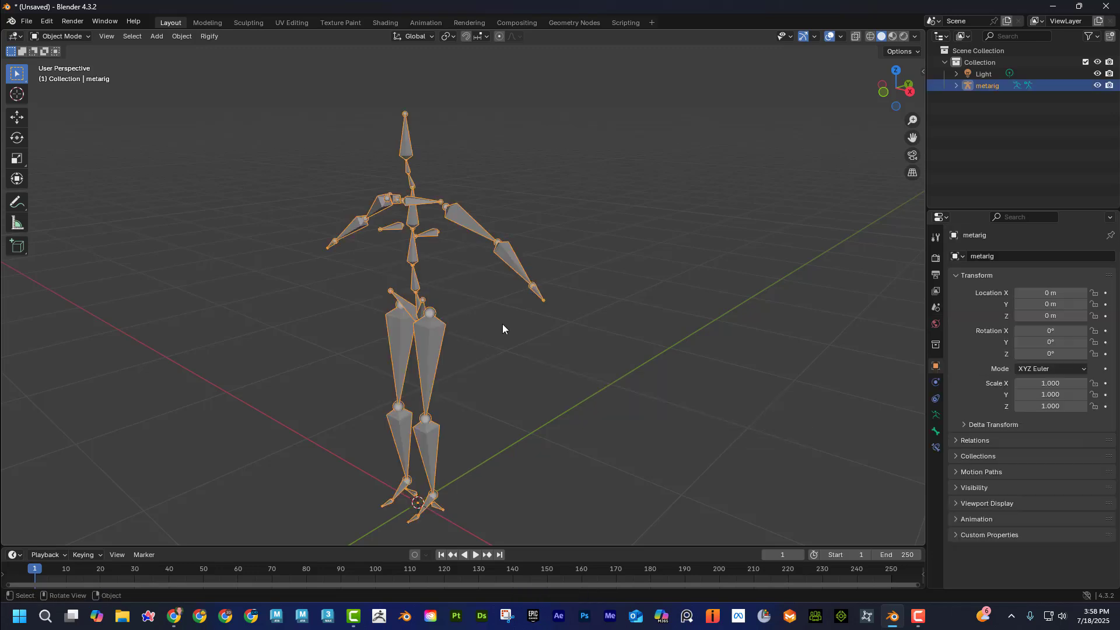
pyautogui.moveTo(503, 324); pyautogui.dragTo(510, 322, button='middle')
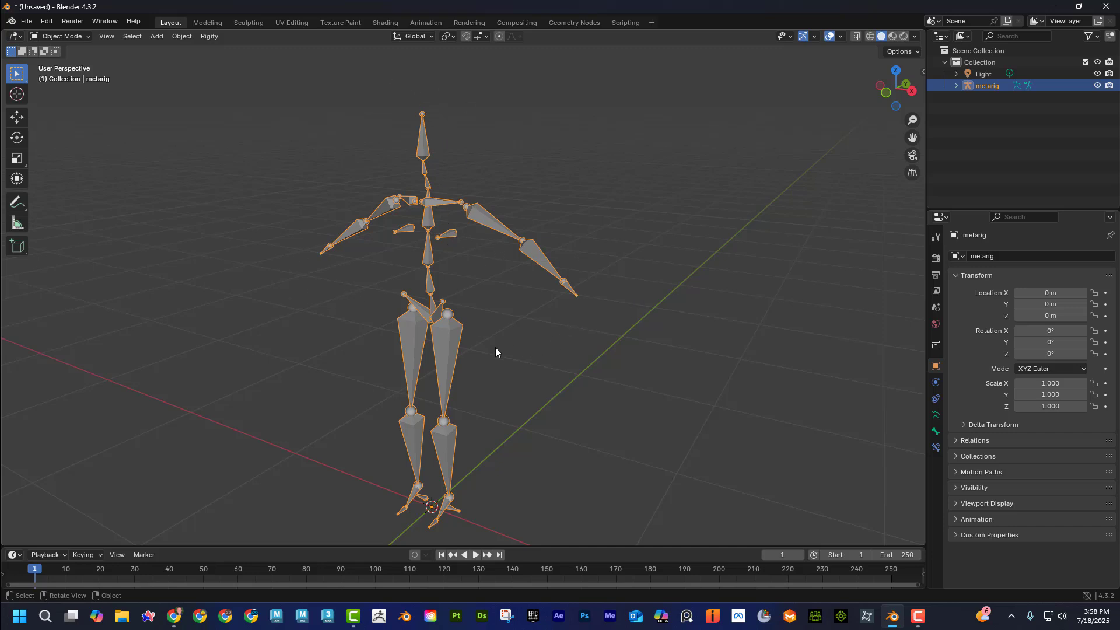
pyautogui.press('Delete')
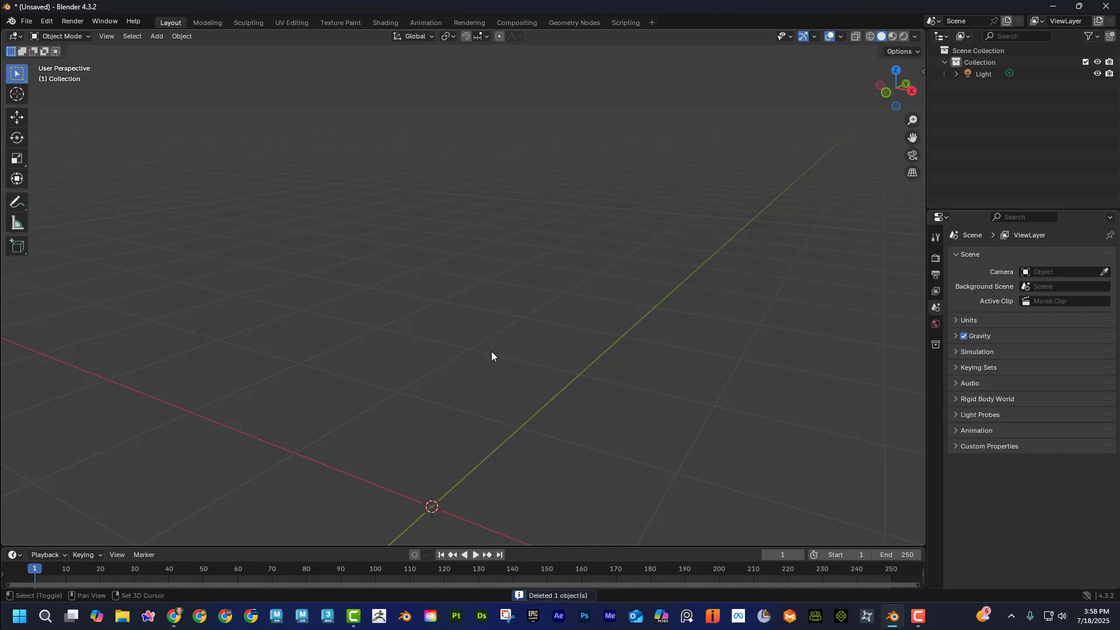
# Add a Cat Rigify meta-rig to examine its animal skeleton, and delete it.
pyautogui.hotkey('shift', 'a')
pyautogui.moveTo(492, 352)
pyautogui.moveTo(577, 362)
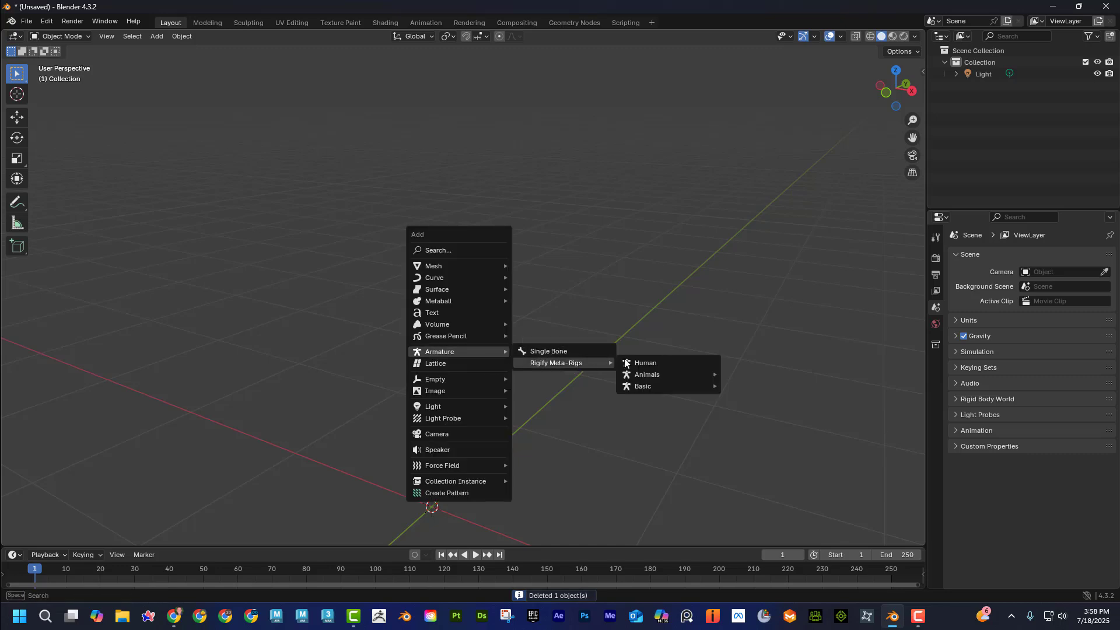
pyautogui.moveTo(678, 378)
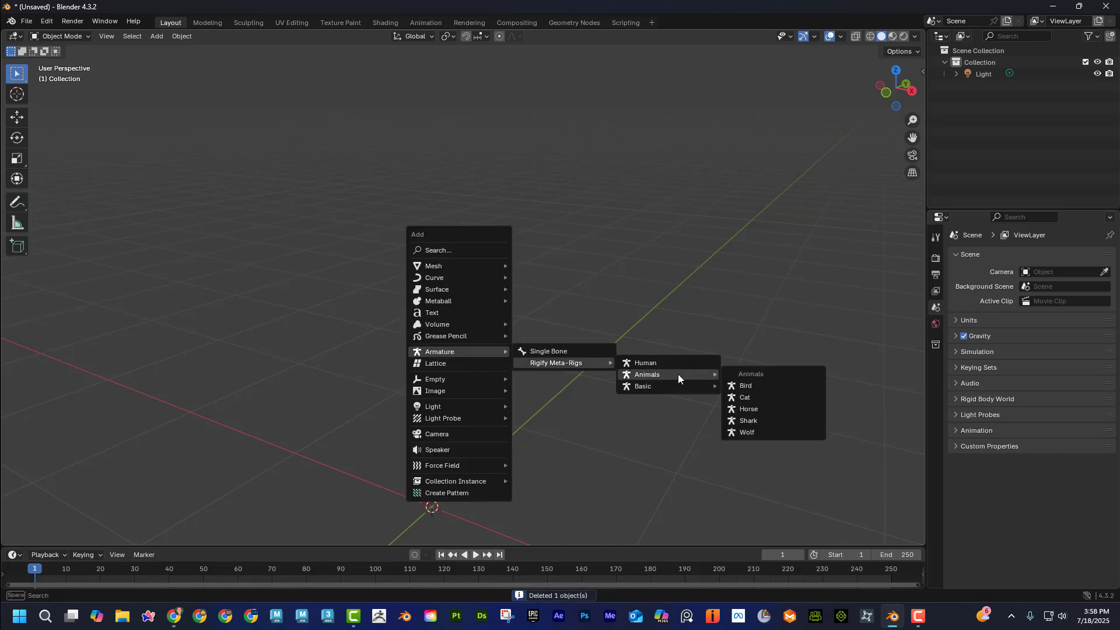
pyautogui.click(768, 402)
pyautogui.scroll(3, 538, 446)
pyautogui.keyDown('shift'); pyautogui.moveTo(537, 443); pyautogui.dragTo(547, 369, button='middle'); pyautogui.keyUp('shift')
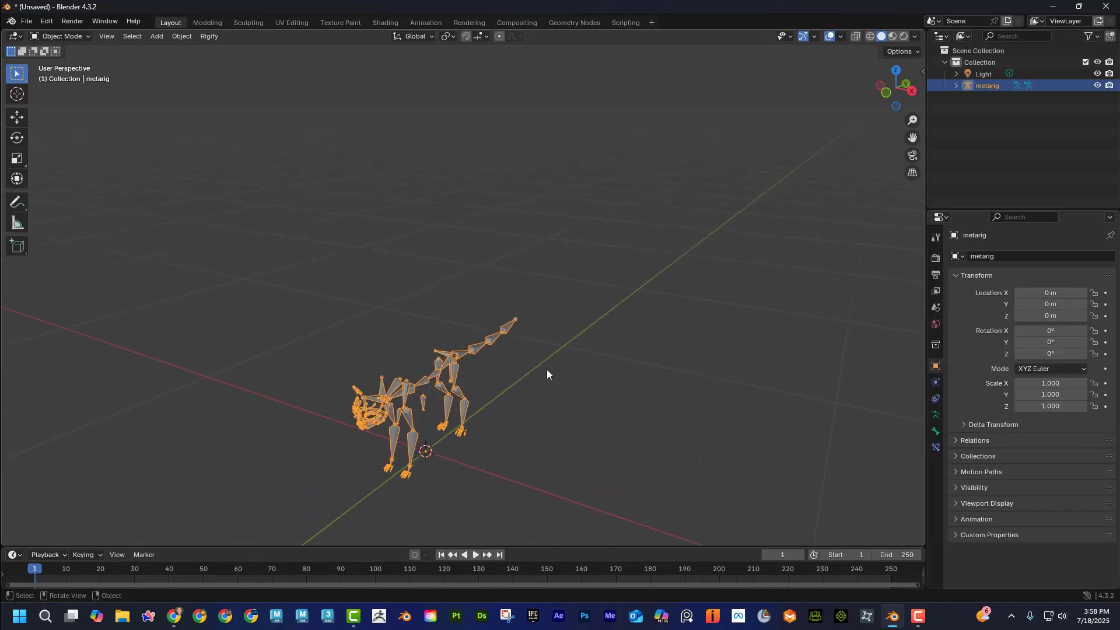
pyautogui.scroll(2, 536, 380)
pyautogui.keyDown('shift'); pyautogui.moveTo(569, 408); pyautogui.dragTo(401, 266, button='middle'); pyautogui.keyUp('shift')
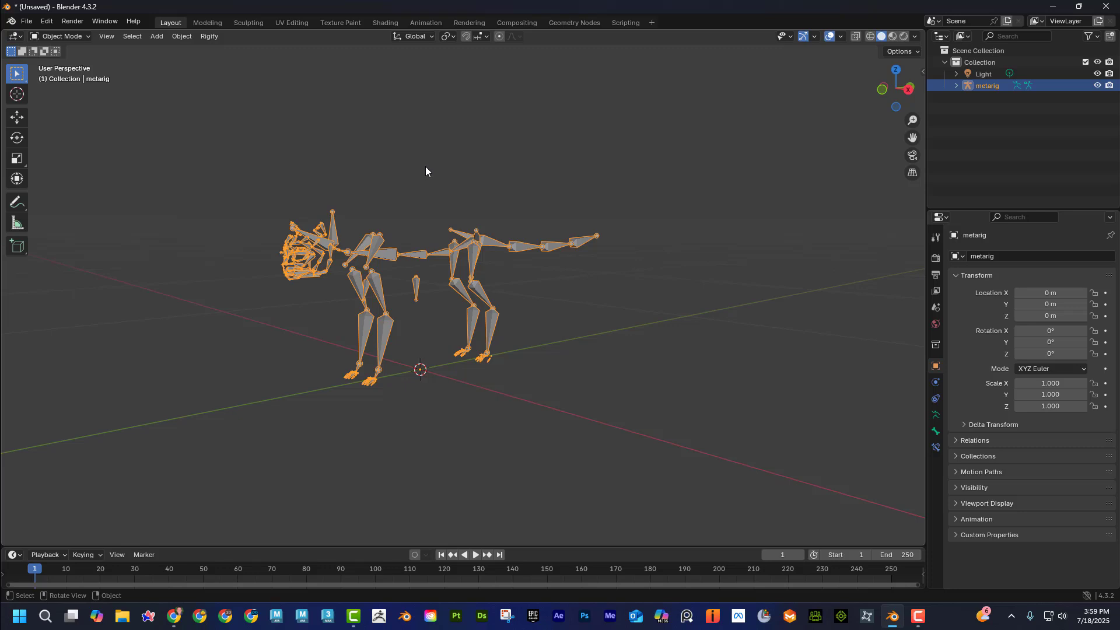
pyautogui.press('Delete')
pyautogui.moveTo(425, 167); pyautogui.dragTo(333, 165, button='middle')
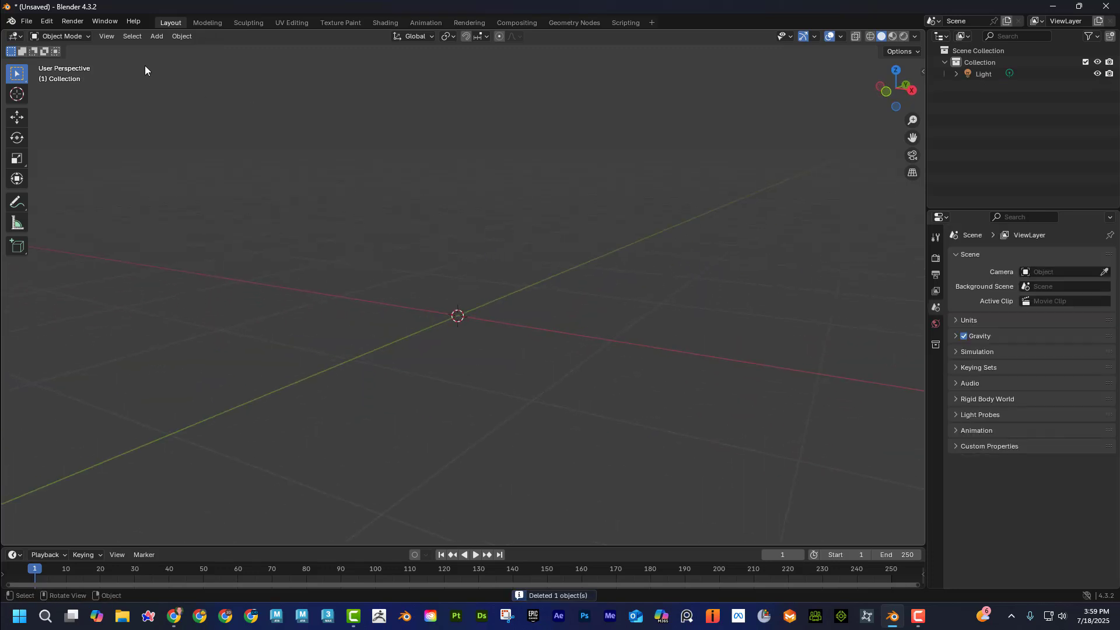
# Import Alien.obj as a Wavefront OBJ from the LessonFiles\Blender\Rigify\AnimalMeshes folder.
pyautogui.click(28, 21)
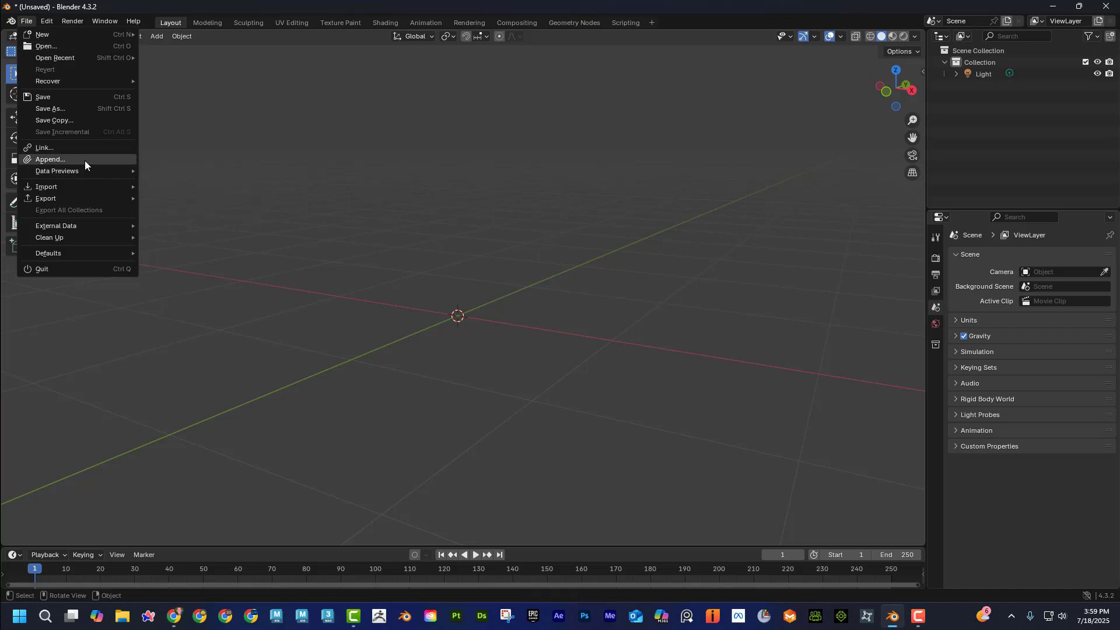
pyautogui.moveTo(116, 186)
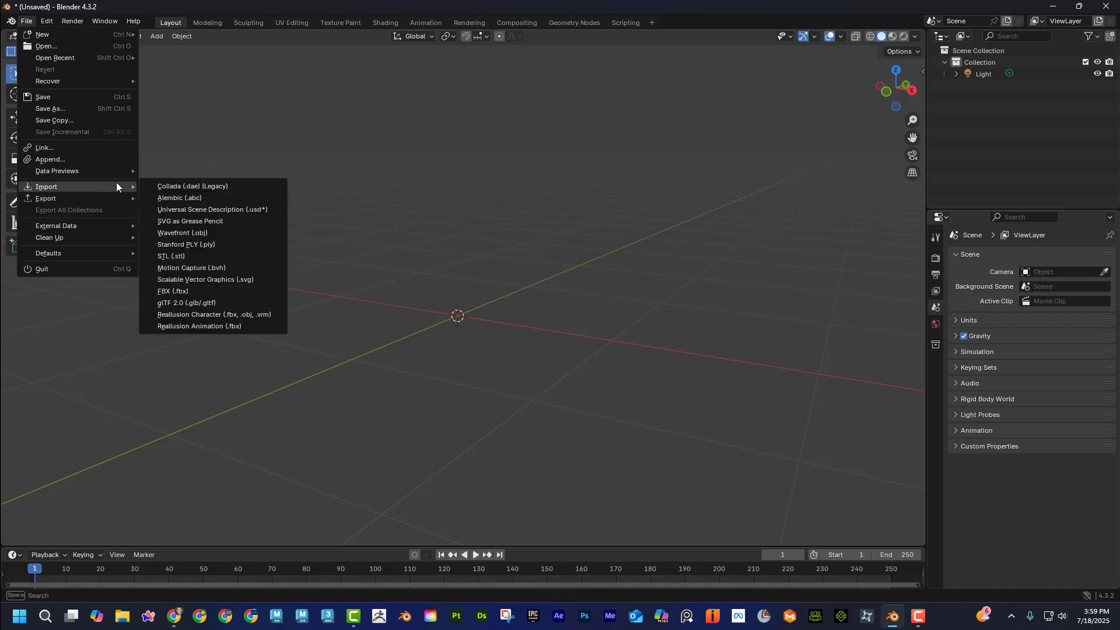
pyautogui.click(228, 232)
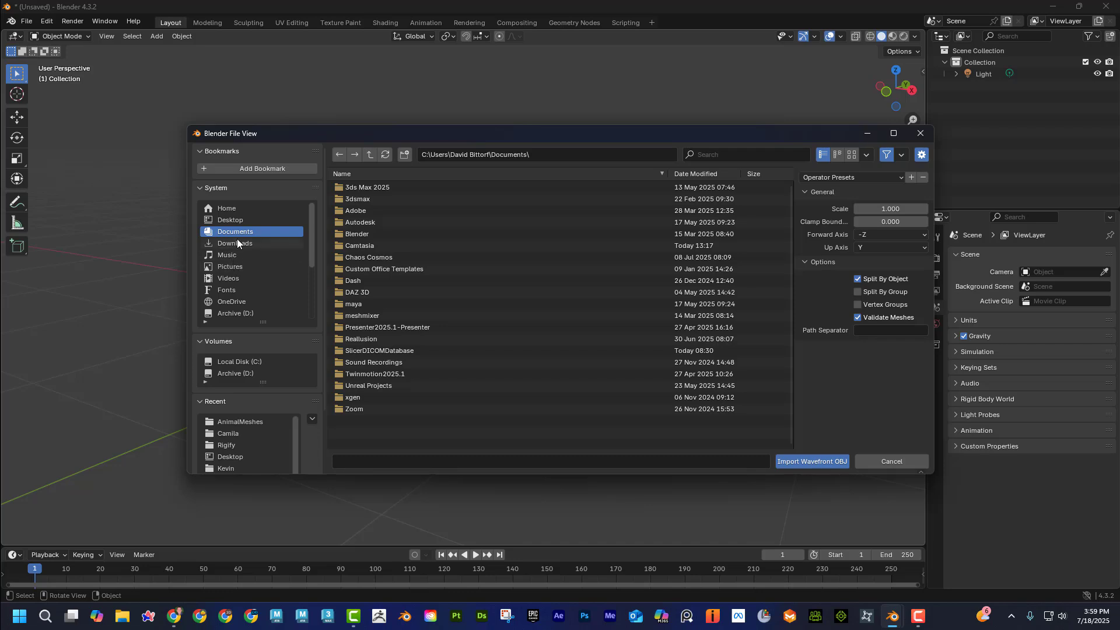
pyautogui.scroll(-2, 244, 274)
pyautogui.click(255, 290)
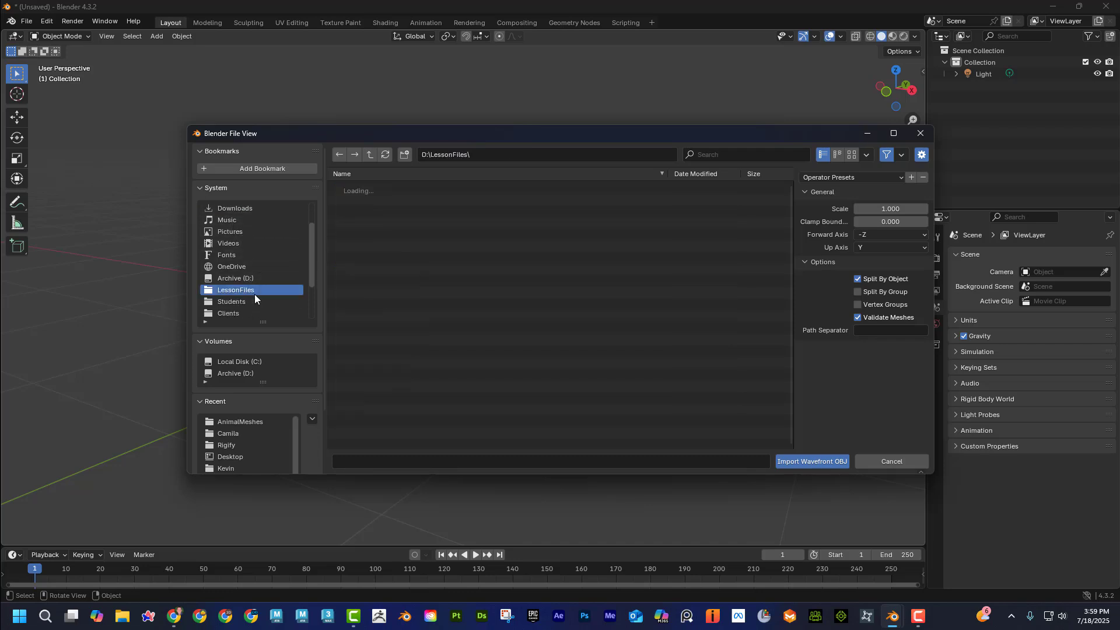
pyautogui.doubleClick(381, 212)
pyautogui.doubleClick(369, 233)
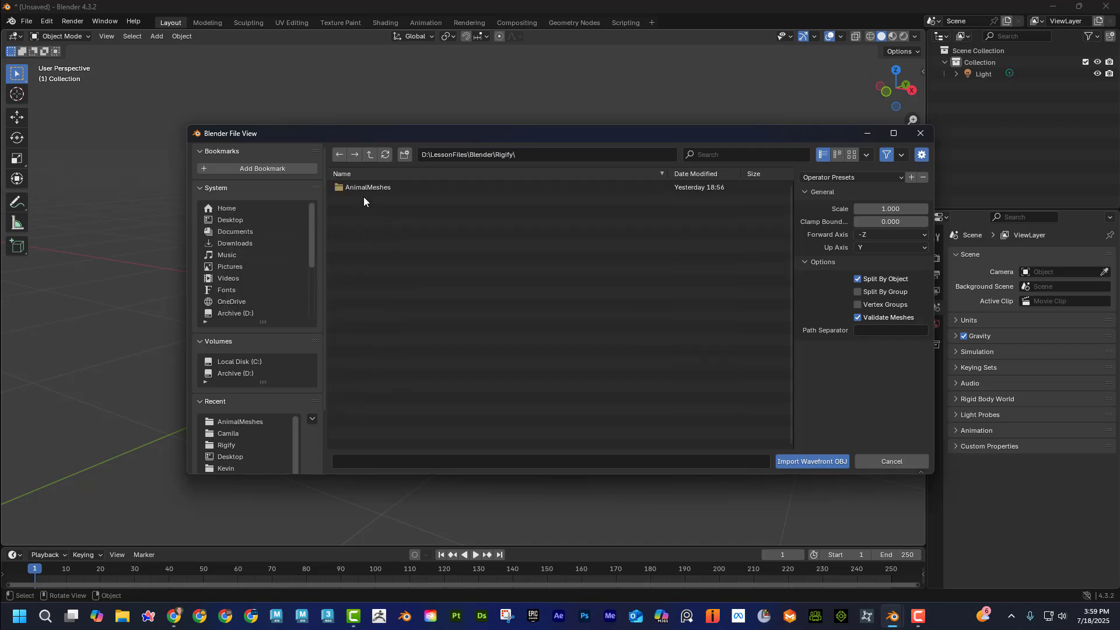
pyautogui.click(363, 188)
pyautogui.doubleClick(363, 188)
pyautogui.click(362, 188)
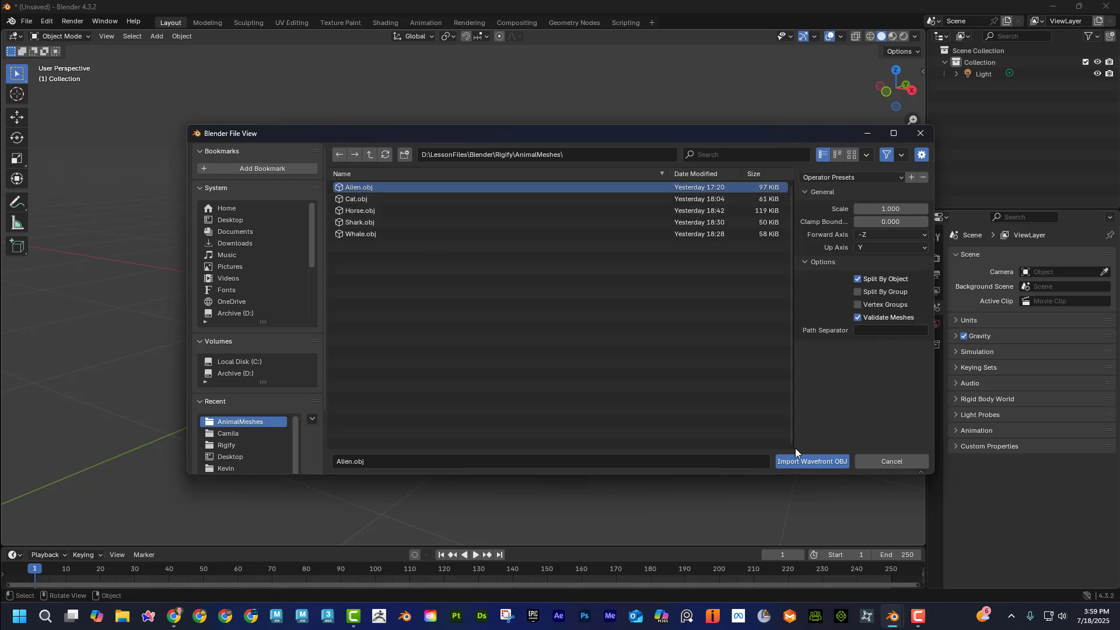
pyautogui.click(821, 460)
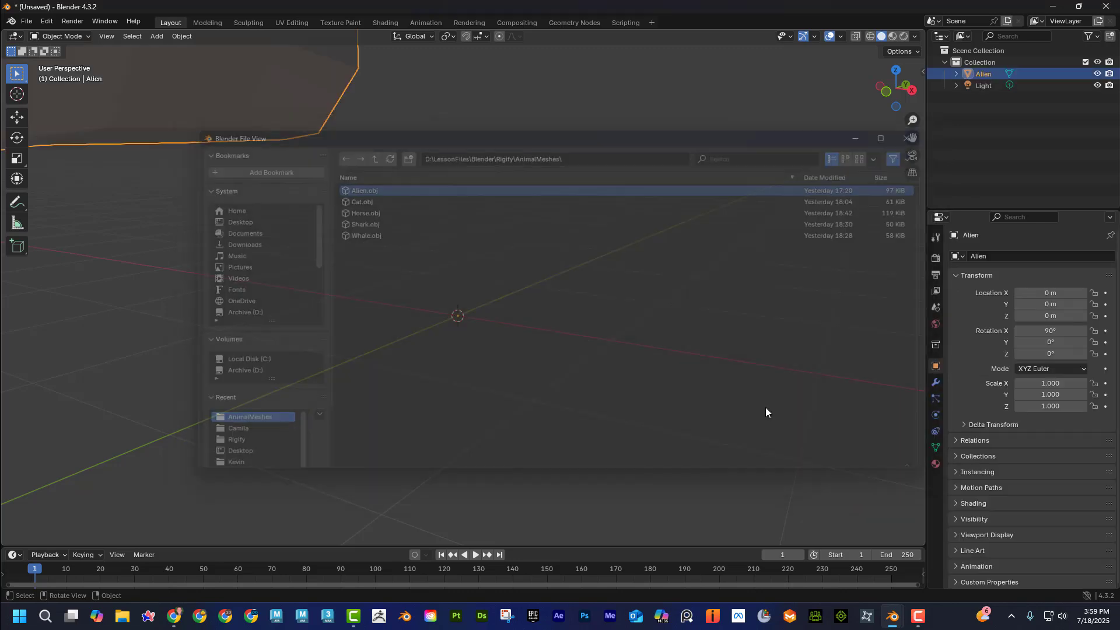
# Add a Basic Human Rigify meta-rig at the origin between the alien's feet.
pyautogui.scroll(-5, 555, 271)
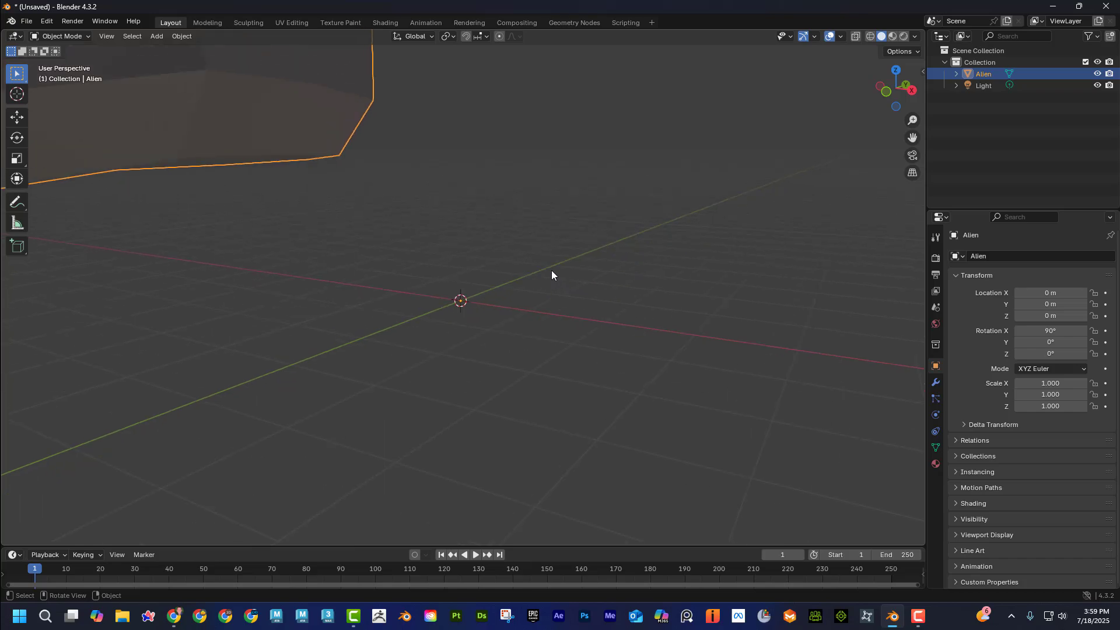
pyautogui.scroll(-1, 535, 272)
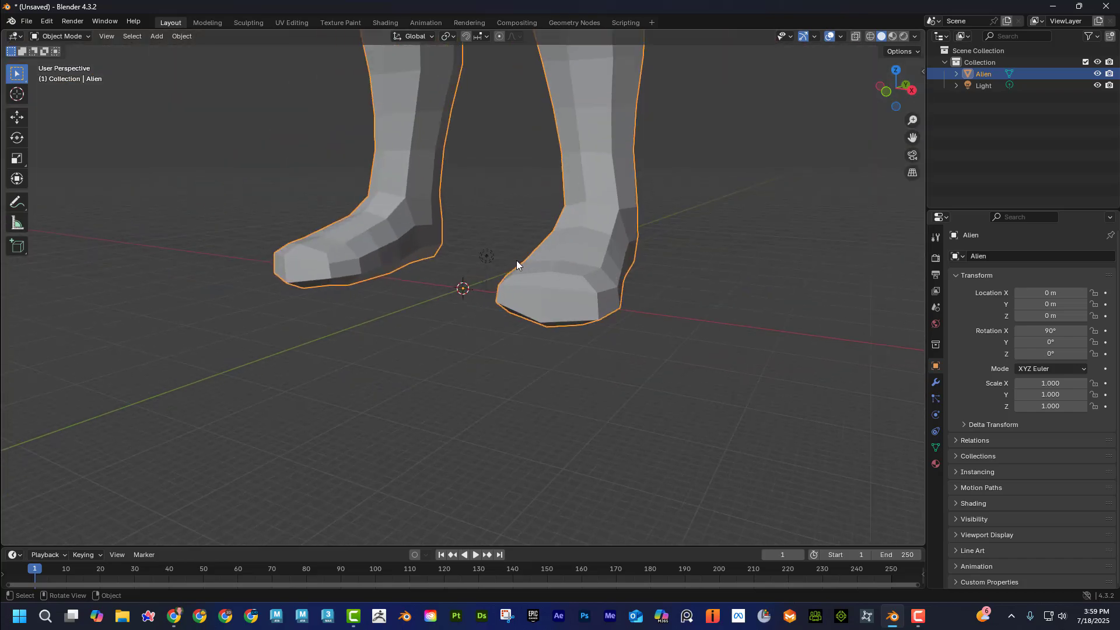
pyautogui.scroll(-4, 516, 260)
pyautogui.scroll(3, 513, 268)
pyautogui.scroll(5, 513, 269)
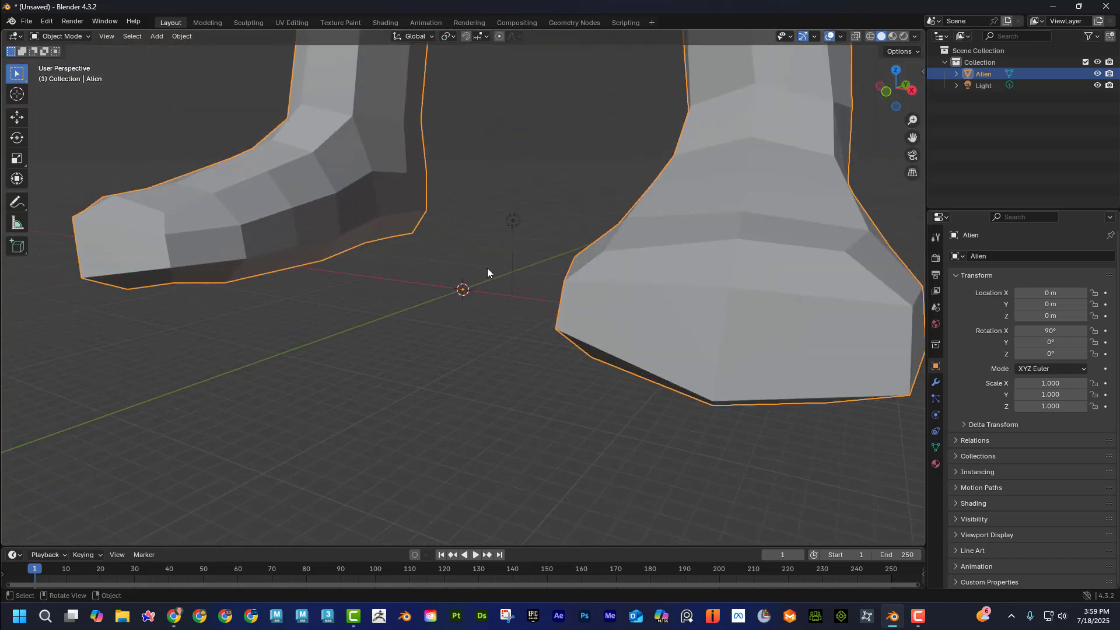
pyautogui.hotkey('shift', 'a')
pyautogui.moveTo(486, 261)
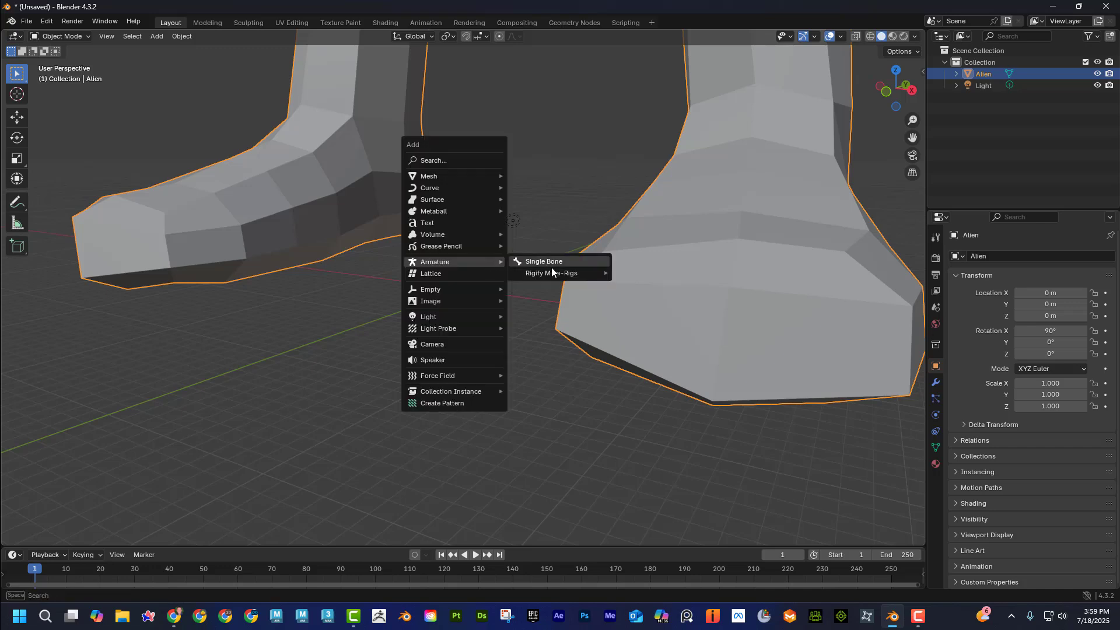
pyautogui.moveTo(554, 274)
pyautogui.moveTo(642, 297)
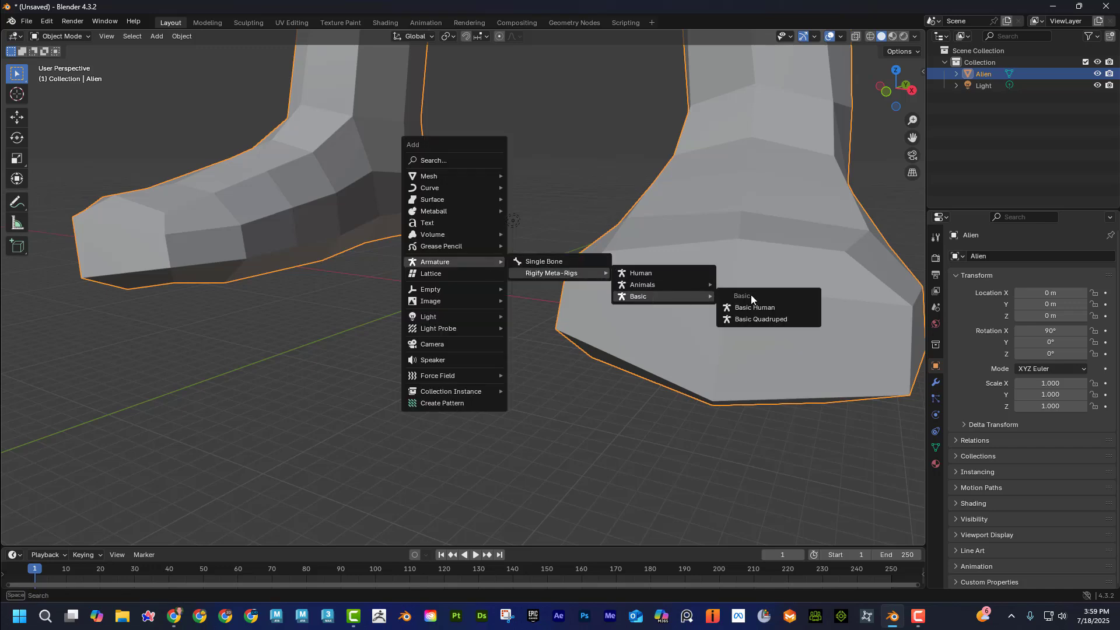
pyautogui.click(770, 308)
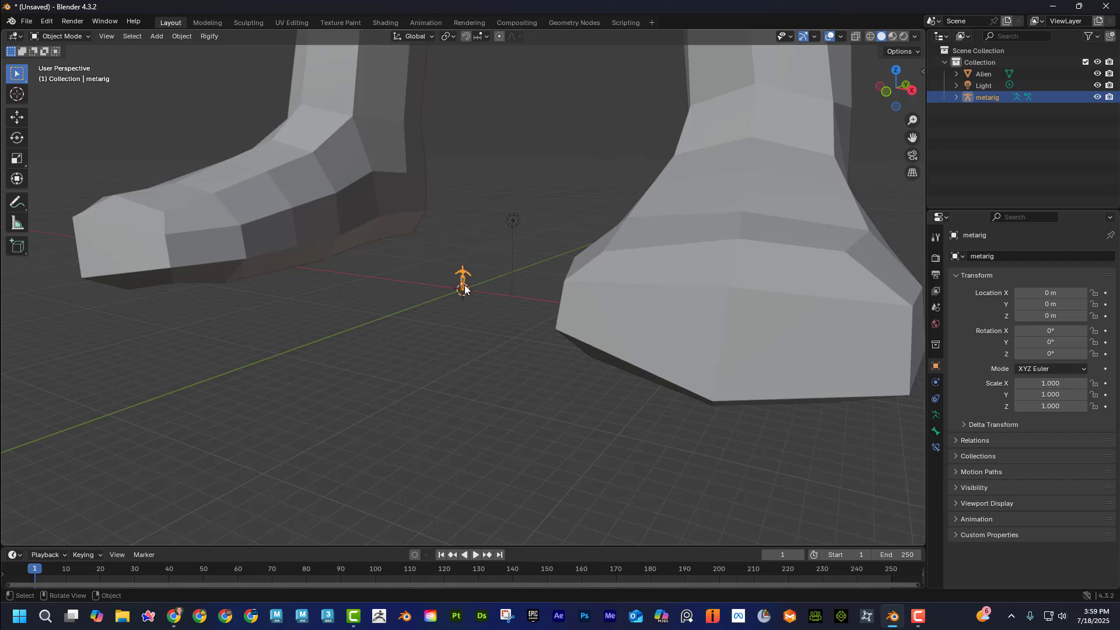
# Scale the Alien mesh down uniformly to about 0.009 to match the meta-rig's height.
pyautogui.scroll(-6, 461, 280)
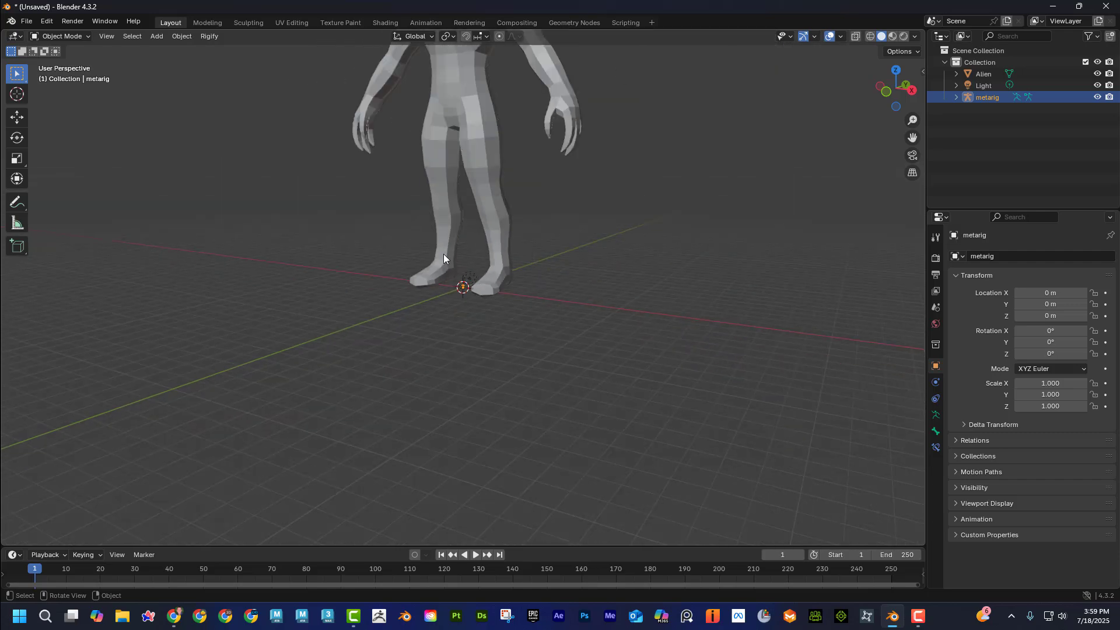
pyautogui.scroll(4, 460, 196)
pyautogui.click(454, 185)
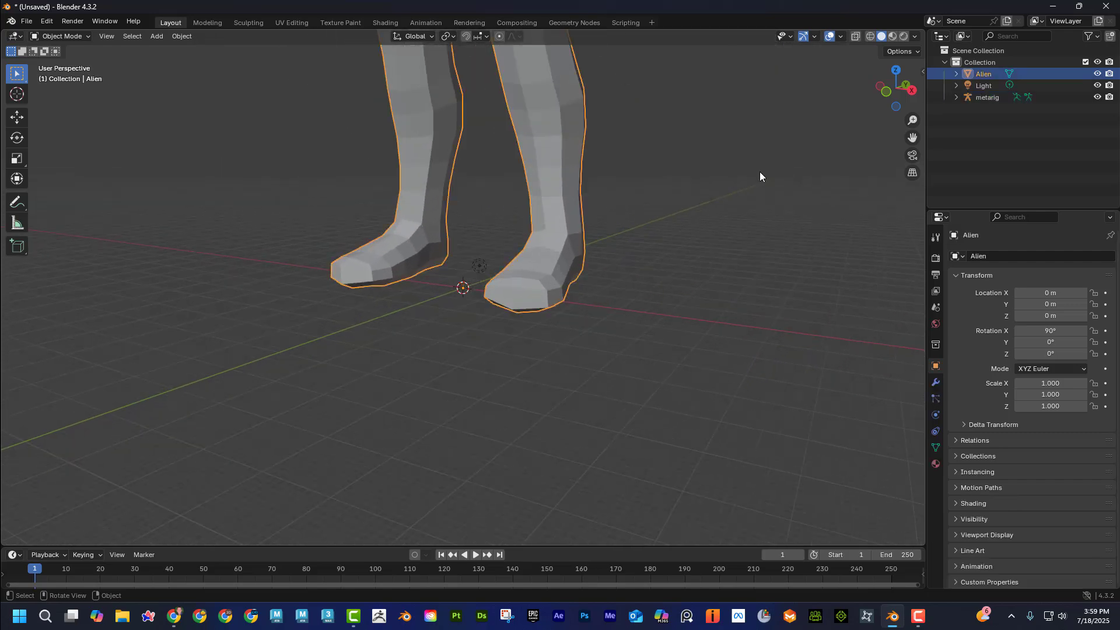
pyautogui.scroll(2, 678, 186)
pyautogui.press('s')
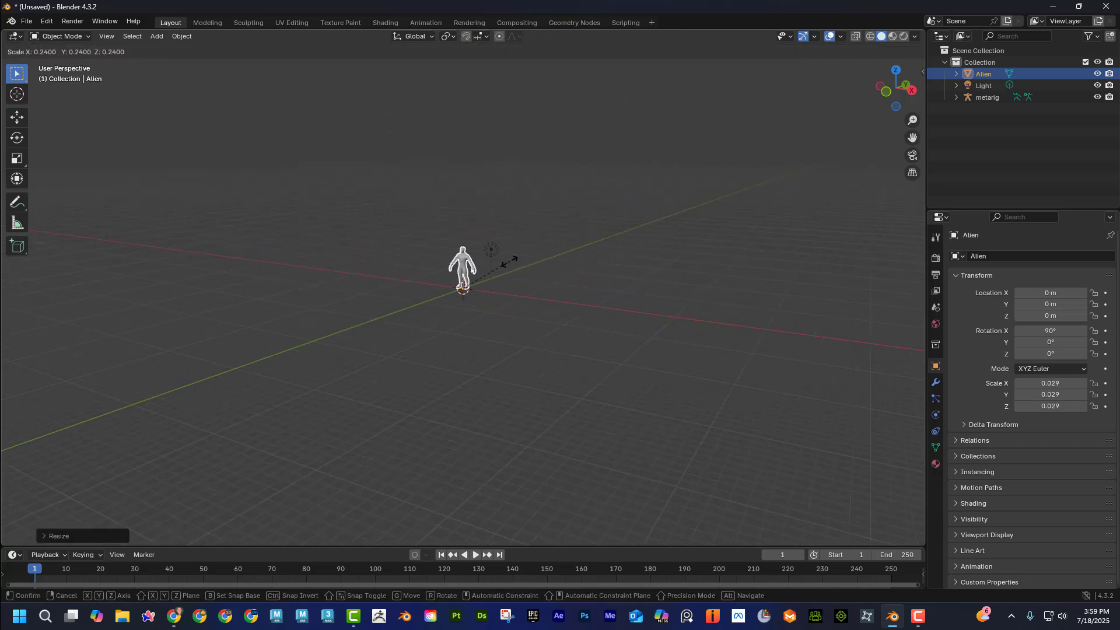
pyautogui.click(509, 262)
pyautogui.press('s')
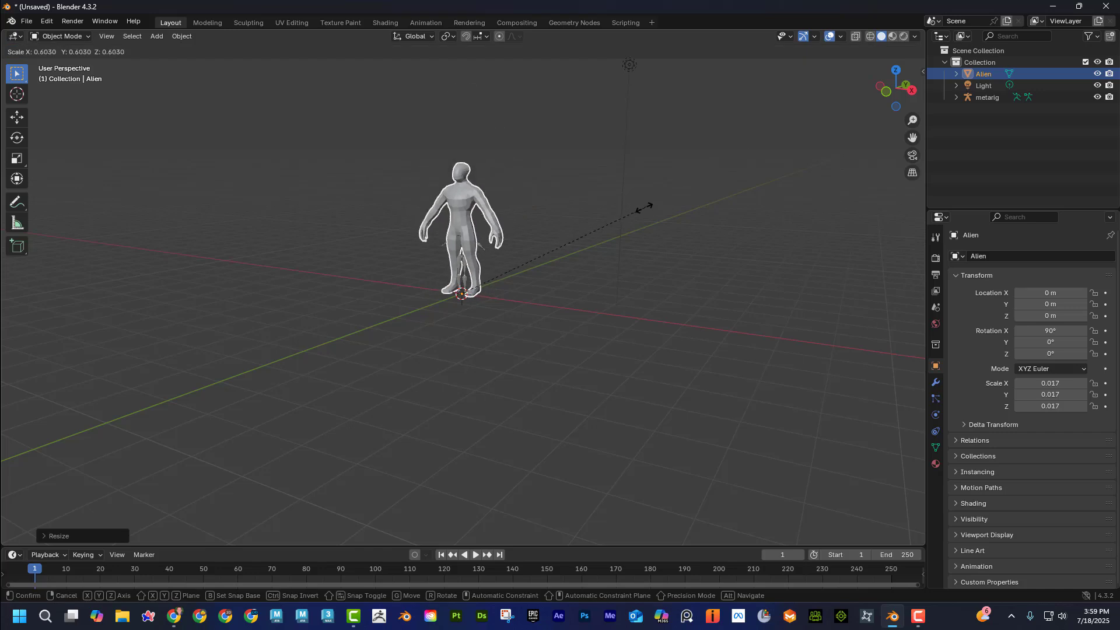
pyautogui.click(518, 262)
pyautogui.press('s')
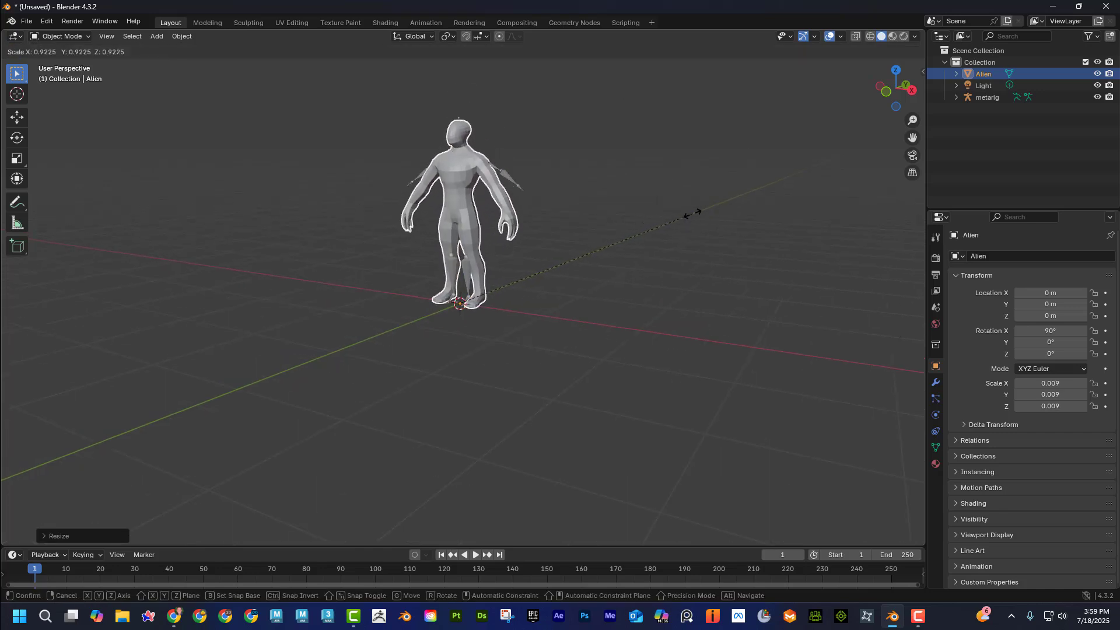
pyautogui.click(691, 212)
# Turn on X-ray display and compare the meta-rig with the alien in the front and right orthographic views, ending in the front view.
pyautogui.moveTo(659, 226); pyautogui.dragTo(650, 339, button='middle')
pyautogui.press('KP_1')
pyautogui.scroll(3, 702, 226)
pyautogui.click(854, 38)
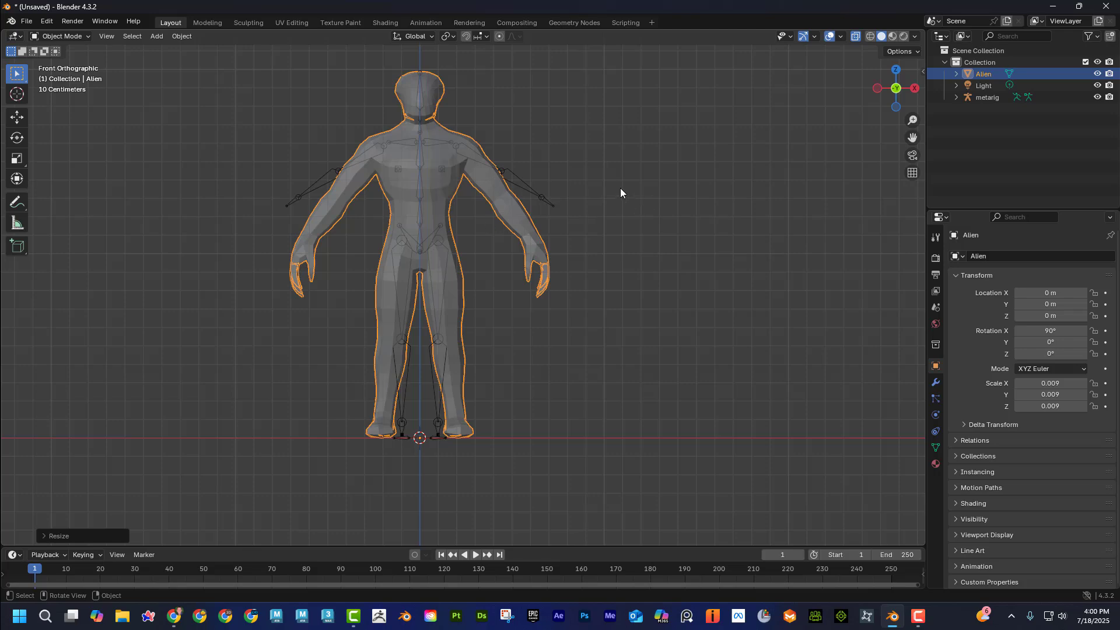
pyautogui.press('KP_3')
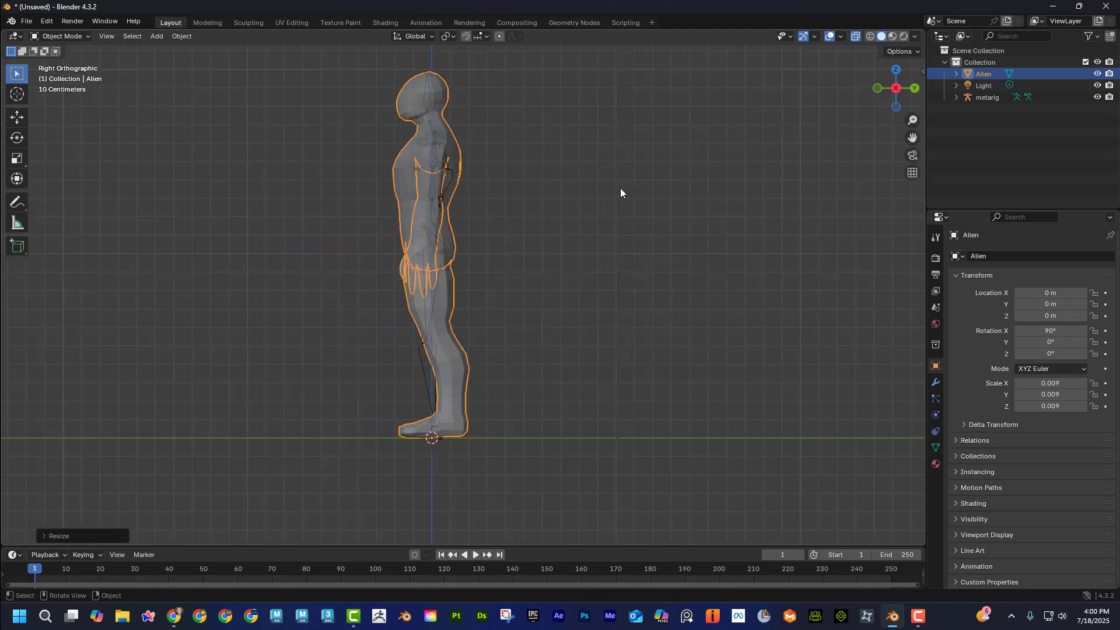
pyautogui.press('KP_1')
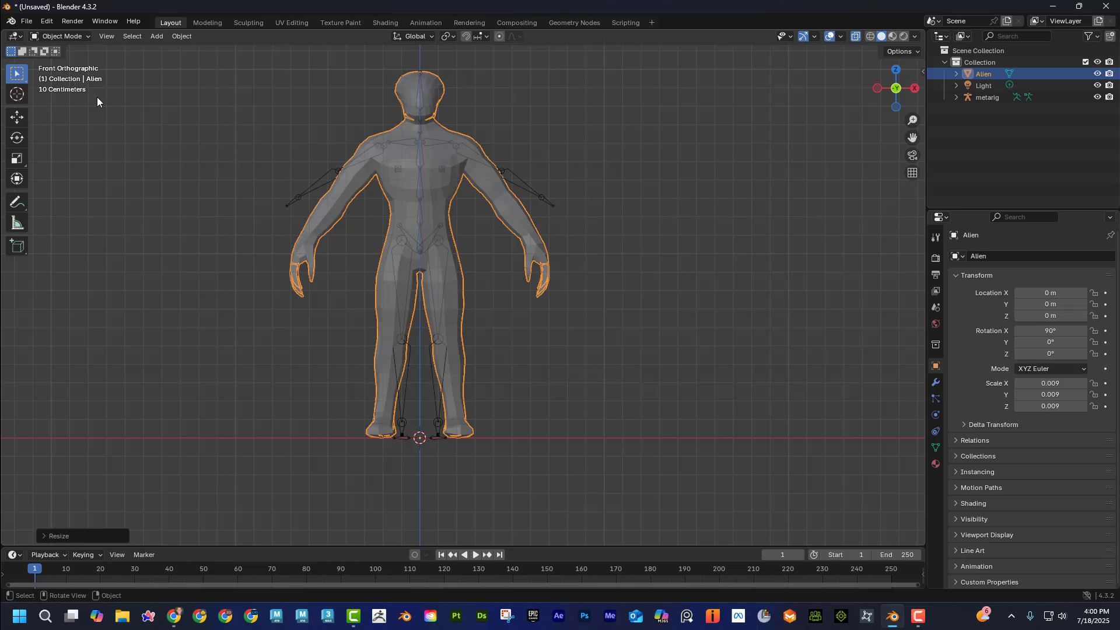
# Select the meta-rig and switch it to Edit Mode.
pyautogui.click(333, 173)
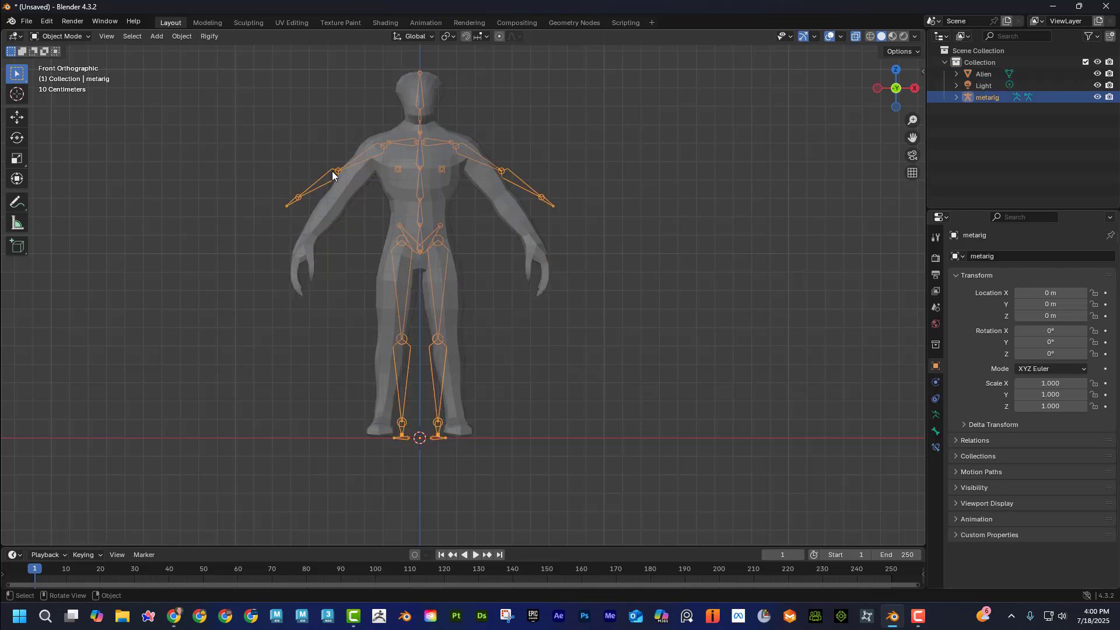
pyautogui.click(61, 37)
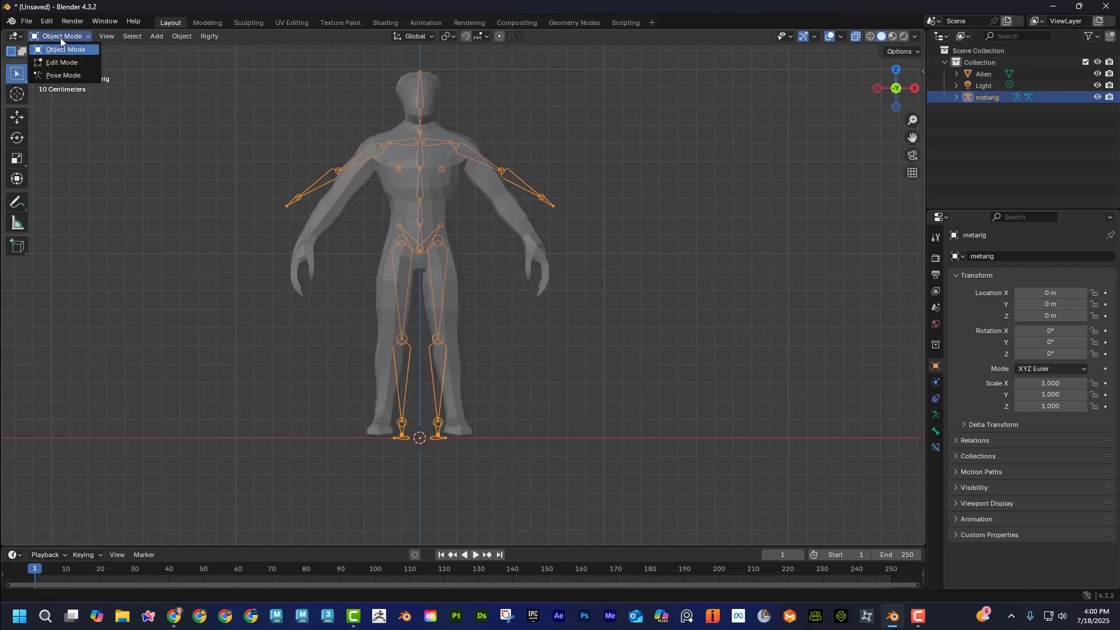
pyautogui.click(65, 62)
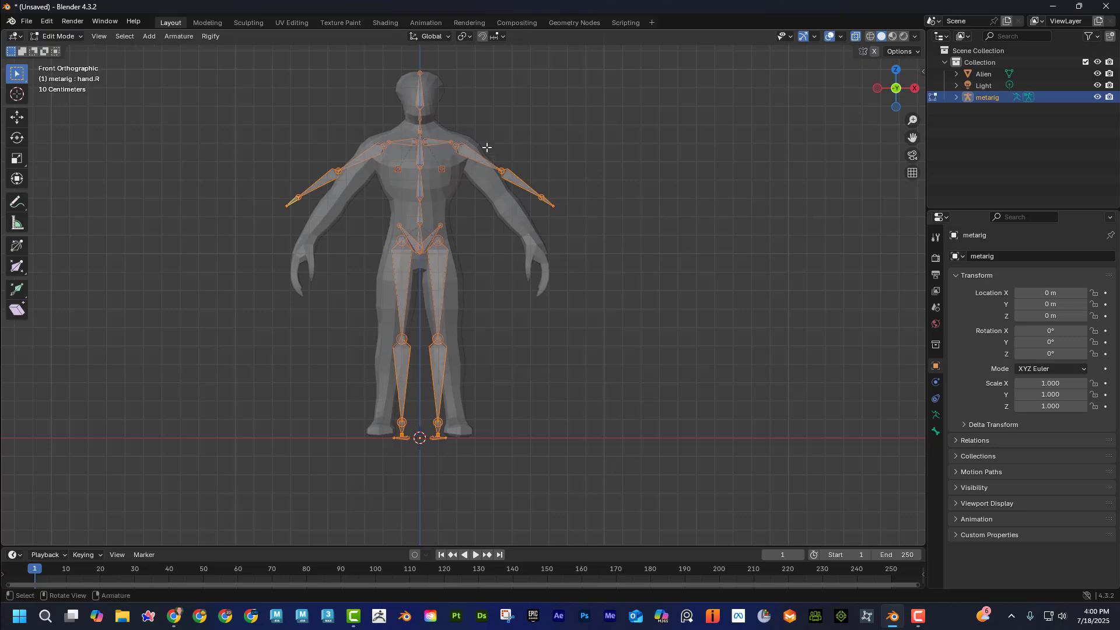
# With X-axis mirroring enabled, move the left elbow, wrist and hand bones into place inside the alien's arm.
pyautogui.moveTo(490, 143); pyautogui.dragTo(593, 240)
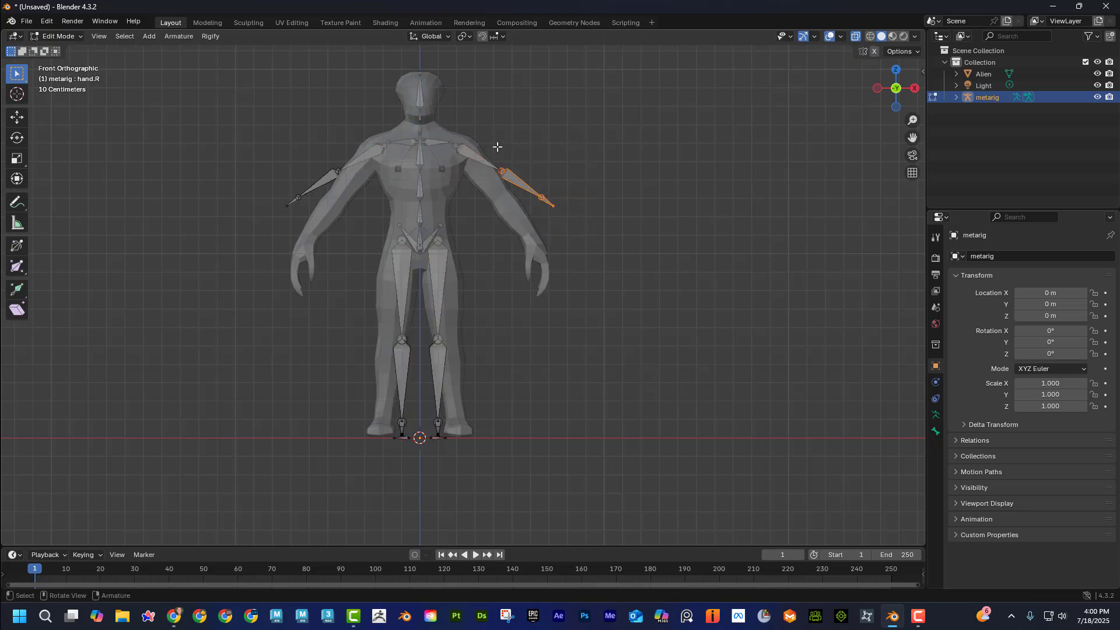
pyautogui.click(490, 144)
pyautogui.moveTo(490, 144); pyautogui.dragTo(583, 238)
pyautogui.press('g')
pyautogui.click(569, 209)
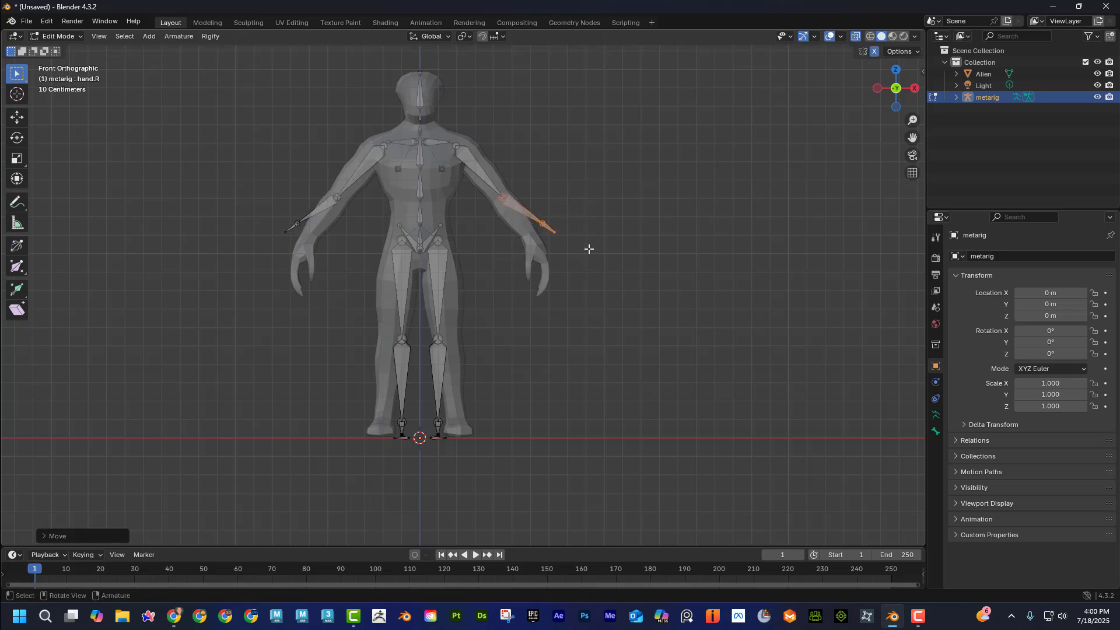
pyautogui.press('g')
pyautogui.click(537, 245)
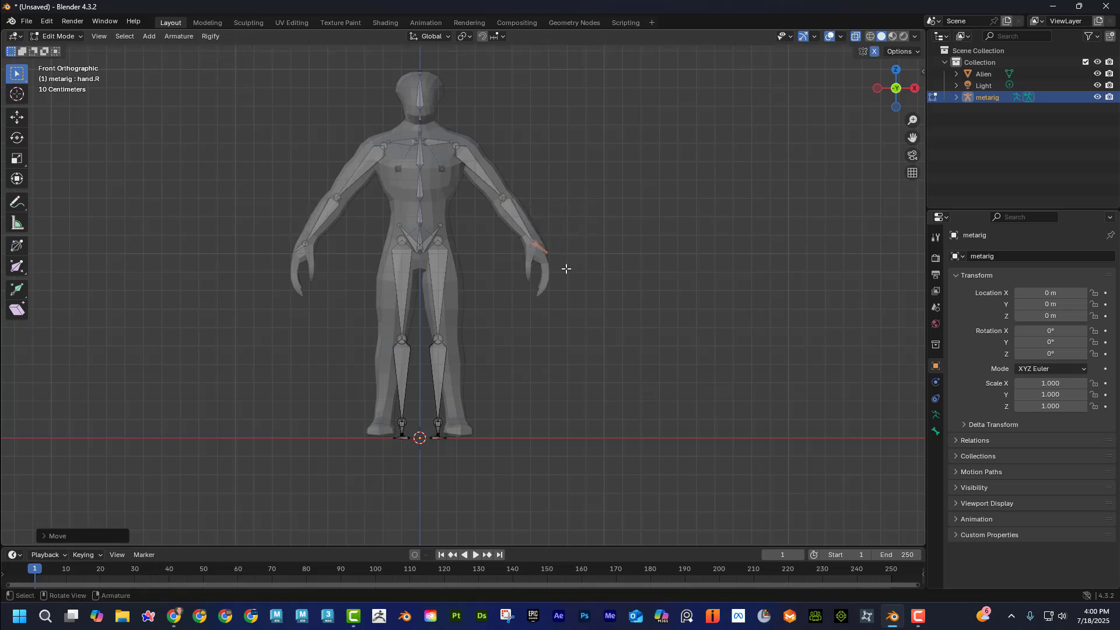
pyautogui.press('g')
pyautogui.click(550, 260)
# Move the left knee joint and the foot bones outward to line up with the alien's leg and foot.
pyautogui.click(435, 337)
pyautogui.press('g')
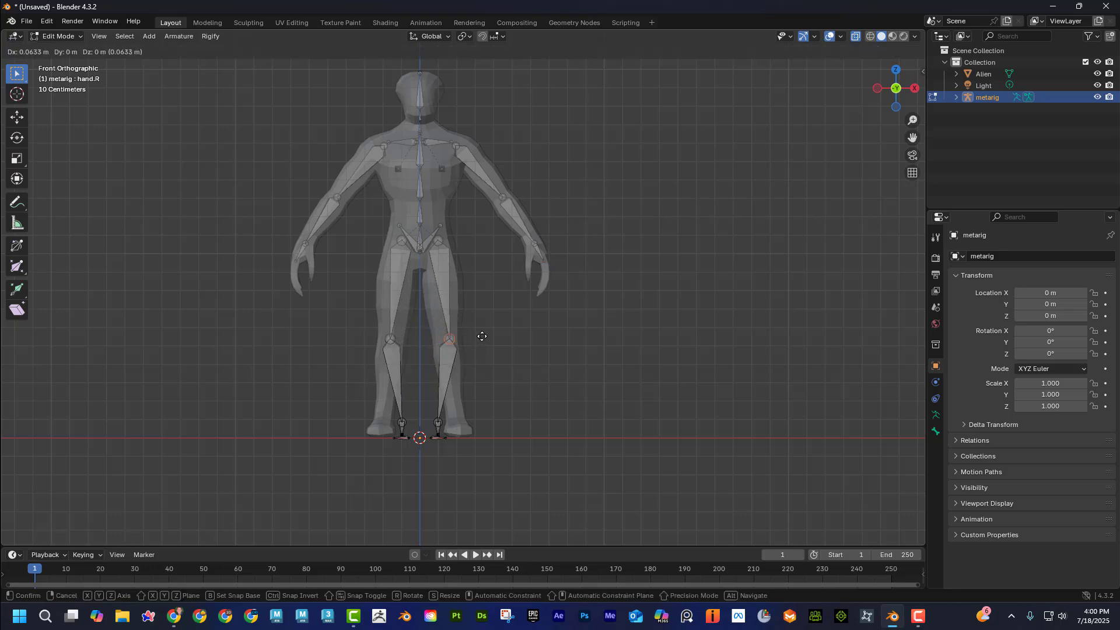
pyautogui.click(483, 337)
pyautogui.moveTo(465, 458); pyautogui.dragTo(436, 427)
pyautogui.press('g')
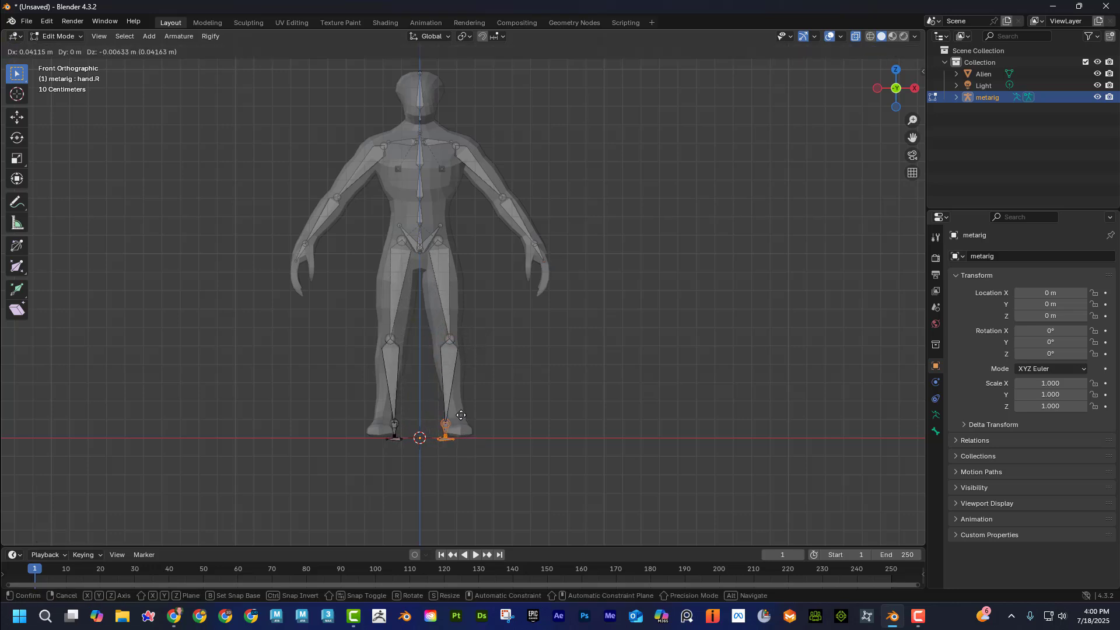
pyautogui.click(472, 405)
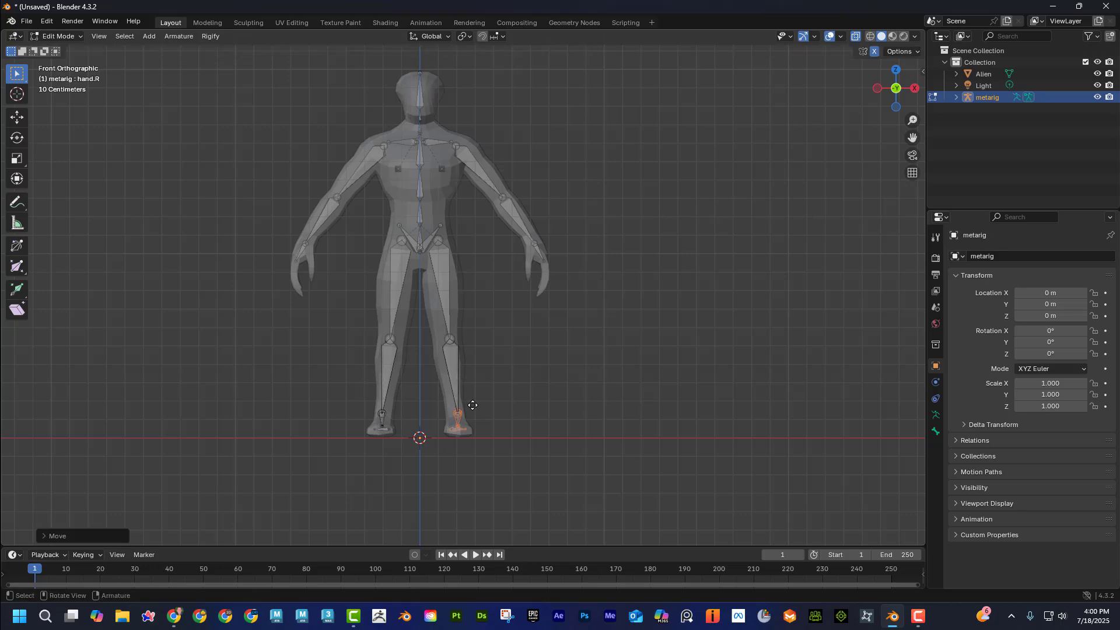
# In the right orthographic view, move the meta-rig's knee joint and foot bones backward to follow the alien's leg and foot.
pyautogui.click(423, 75)
pyautogui.moveTo(456, 145); pyautogui.dragTo(453, 142)
pyautogui.press('KP_3')
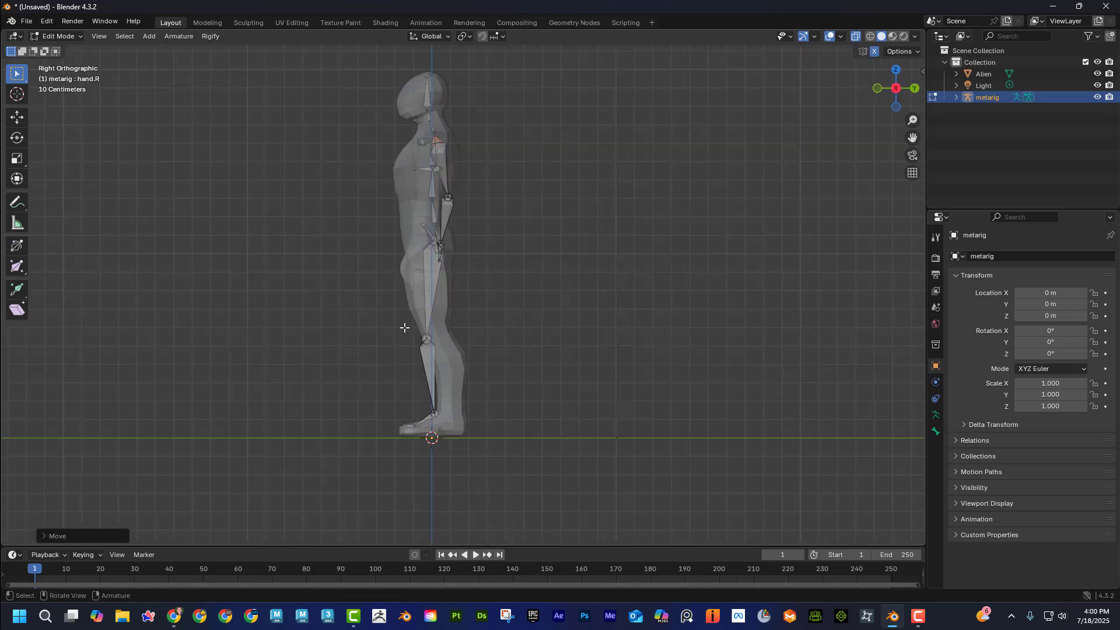
pyautogui.click(426, 339)
pyautogui.press('g')
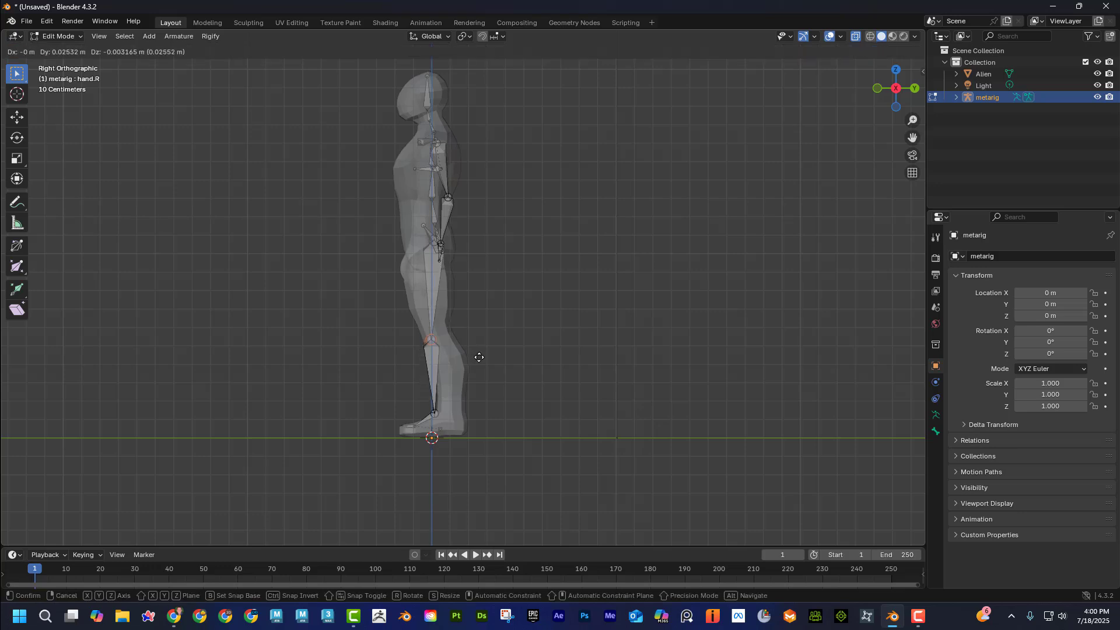
pyautogui.click(483, 353)
pyautogui.moveTo(479, 455)
pyautogui.mouseDown()
pyautogui.moveTo(350, 395)
pyautogui.moveTo(460, 450)
pyautogui.mouseUp()
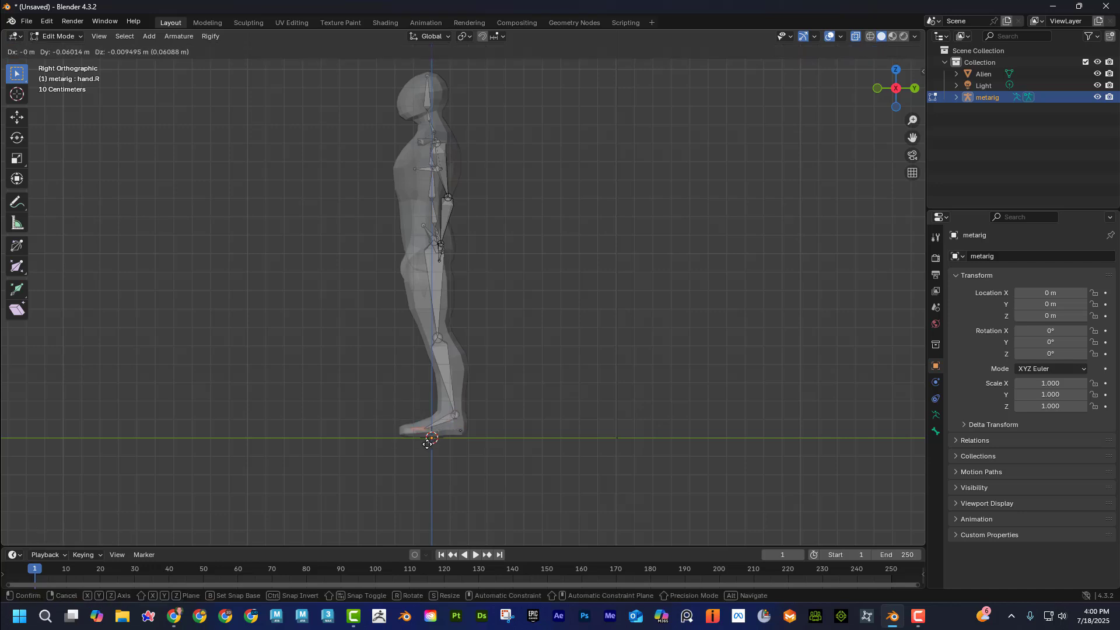
# Move the elbow joint forward in the right orthographic view to bring it inside the alien's arm.
pyautogui.click(448, 198)
pyautogui.press('g')
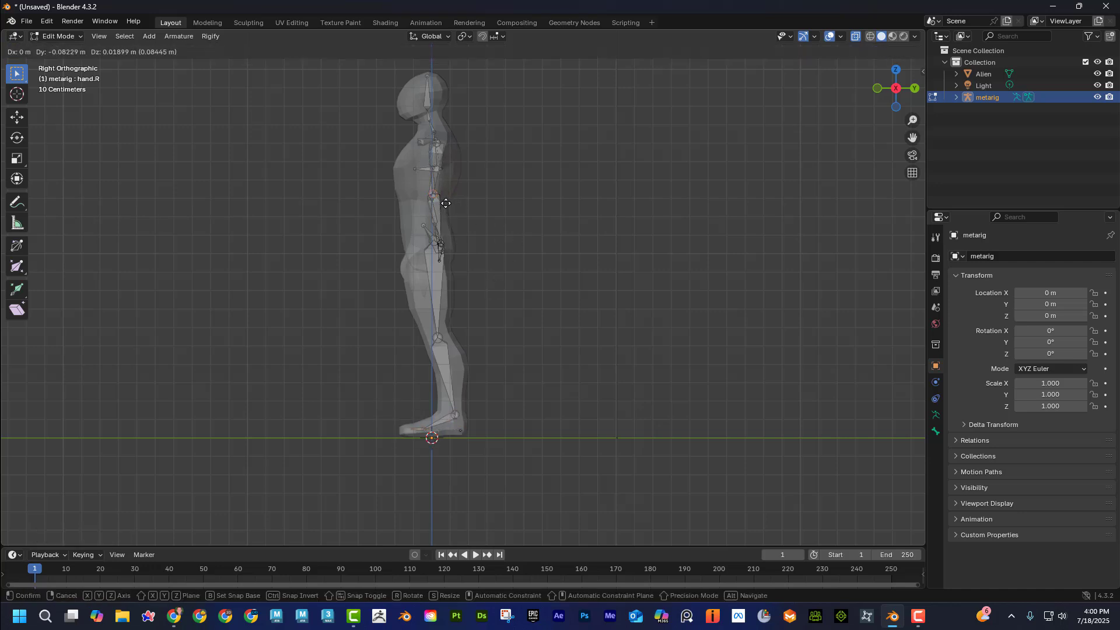
pyautogui.click(446, 203)
# Select the hand bone and move it forward in the right orthographic view to line up with the alien's wrist and hand.
pyautogui.moveTo(481, 233); pyautogui.dragTo(505, 287, button='middle')
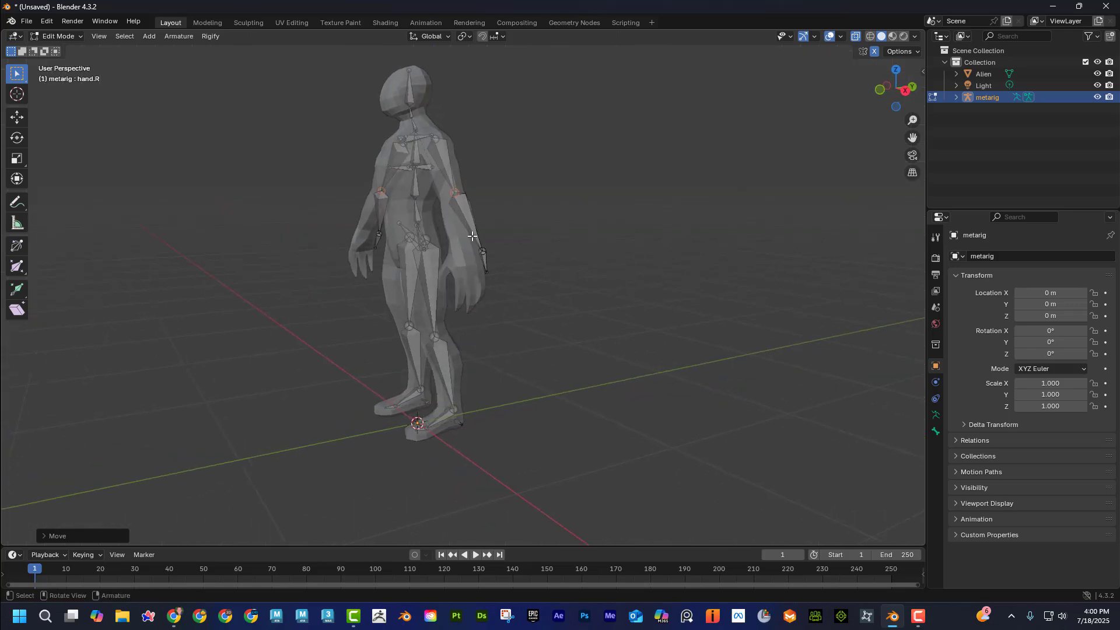
pyautogui.press('KP_3')
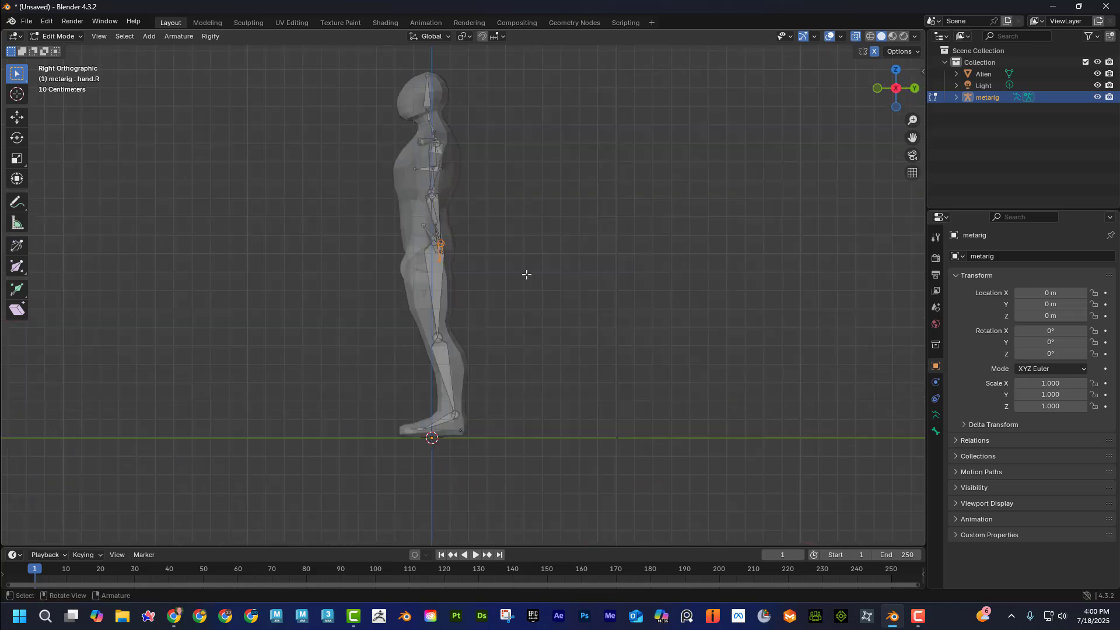
pyautogui.scroll(5, 526, 274)
pyautogui.press('g')
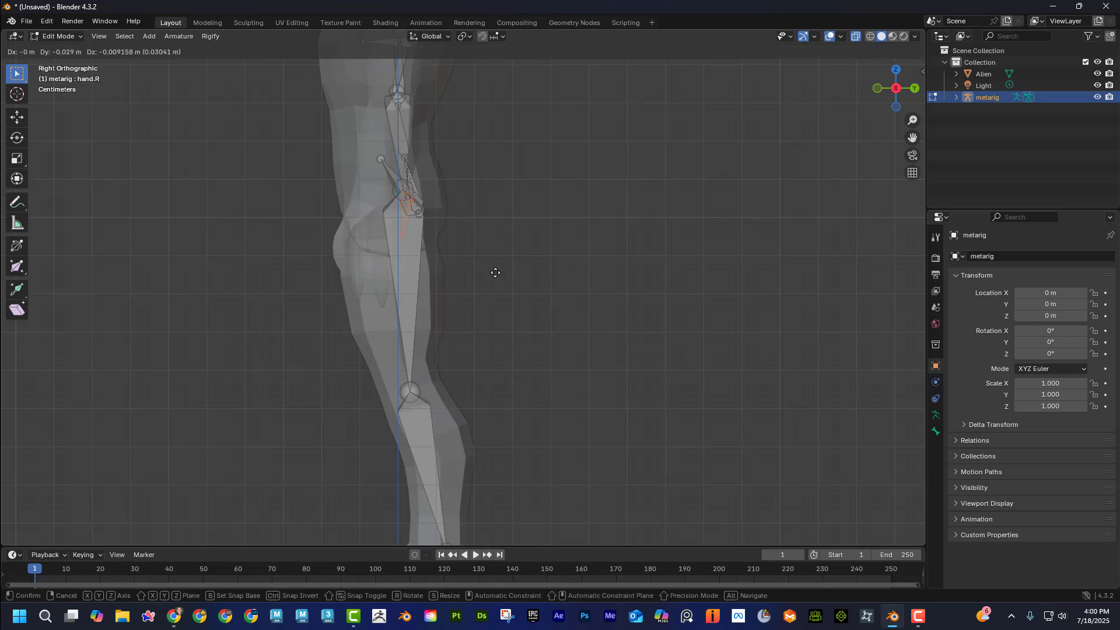
pyautogui.click(479, 267)
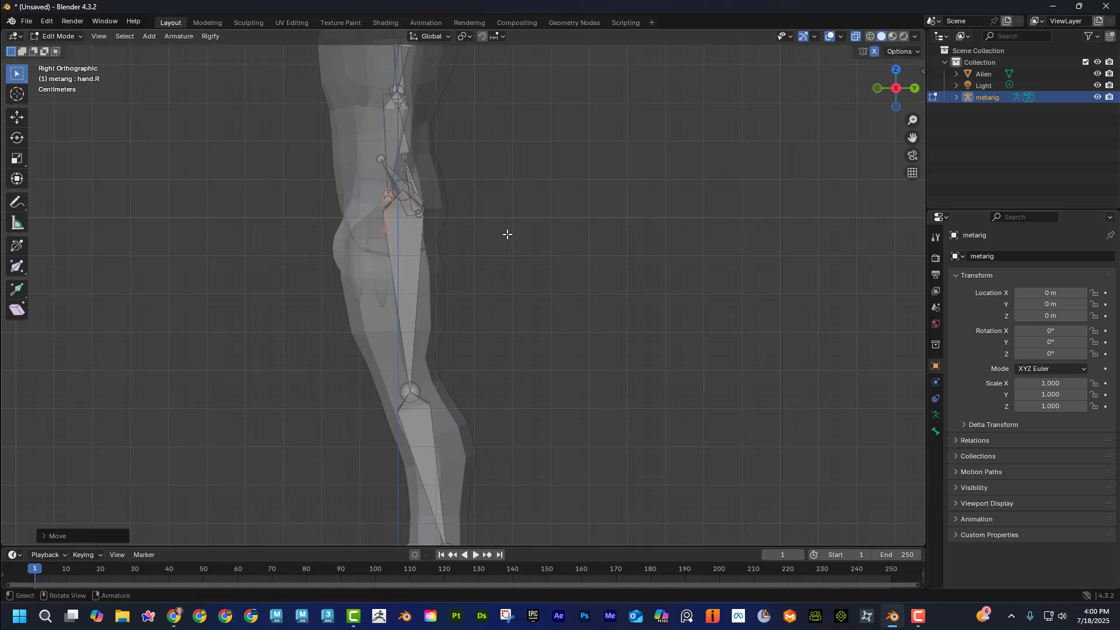
pyautogui.scroll(-3, 507, 233)
pyautogui.scroll(3, 516, 237)
# Inspect the fit of the bones from several angles with X-ray display off, and turn X-ray on again.
pyautogui.moveTo(485, 164); pyautogui.dragTo(790, 165, button='middle')
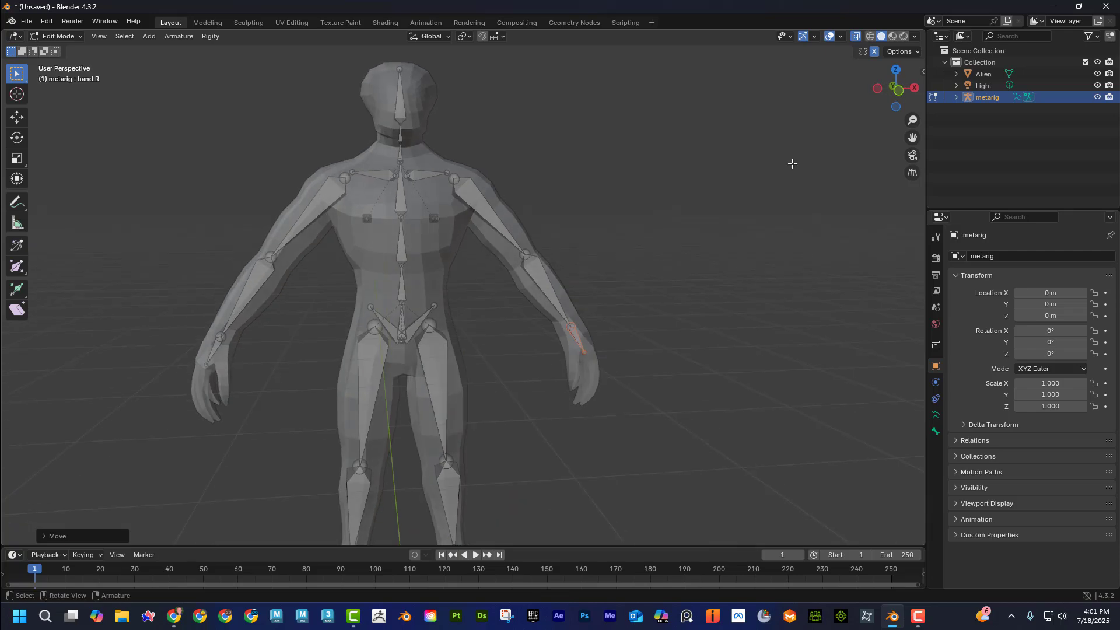
pyautogui.click(856, 38)
pyautogui.moveTo(762, 225); pyautogui.dragTo(534, 375, button='middle')
pyautogui.moveTo(432, 363); pyautogui.dragTo(856, 67, button='middle')
pyautogui.click(855, 34)
pyautogui.moveTo(685, 200); pyautogui.dragTo(618, 222, button='middle')
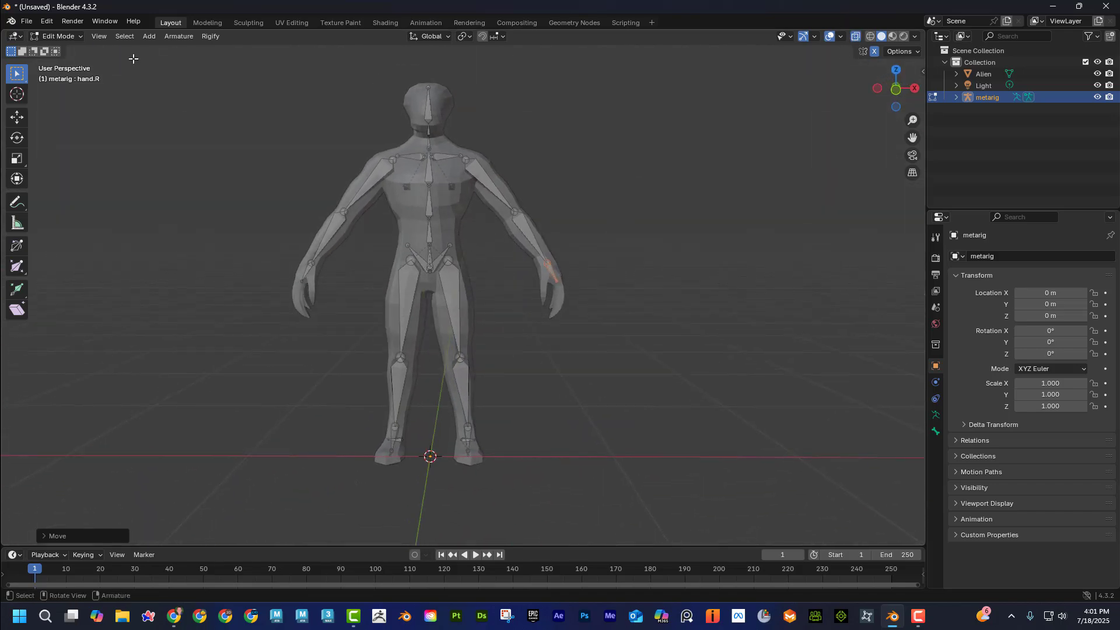
# Return to Object Mode, select the alien together with the meta-rig, and generate the Rigify control rig.
pyautogui.click(59, 37)
pyautogui.click(66, 51)
pyautogui.click(449, 205)
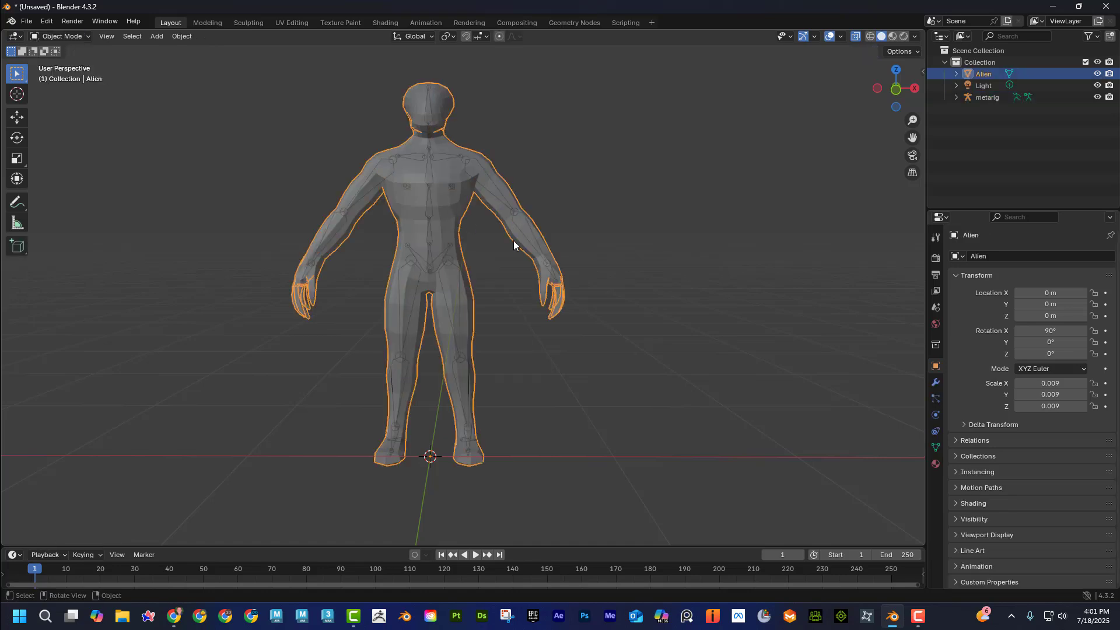
pyautogui.moveTo(514, 261); pyautogui.dragTo(485, 253, button='middle')
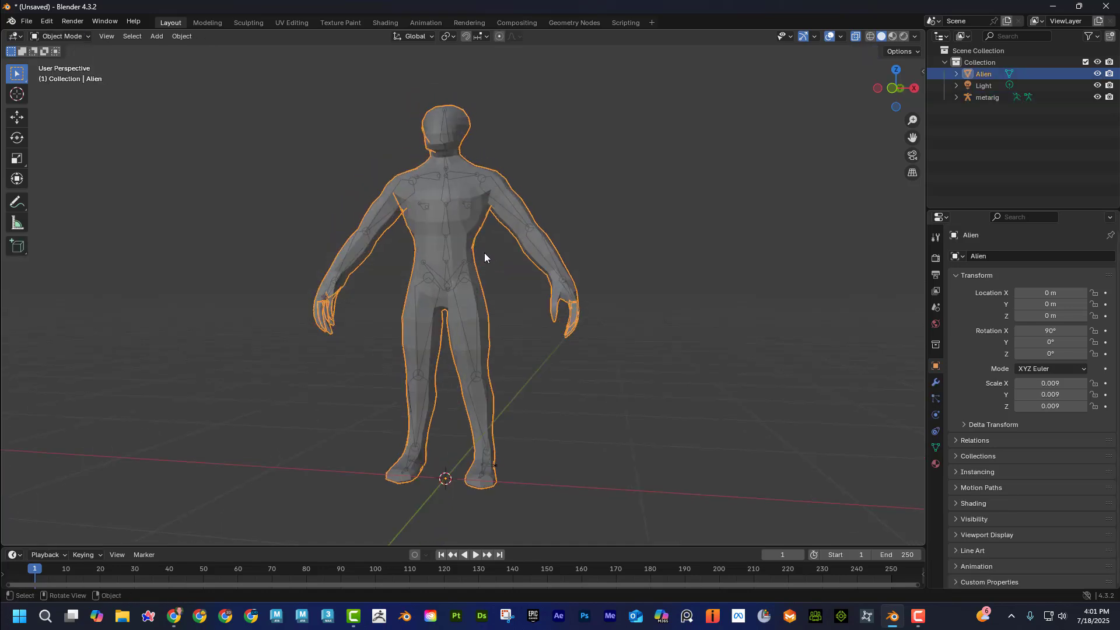
pyautogui.keyDown('shift'); pyautogui.click(452, 276); pyautogui.keyUp('shift')
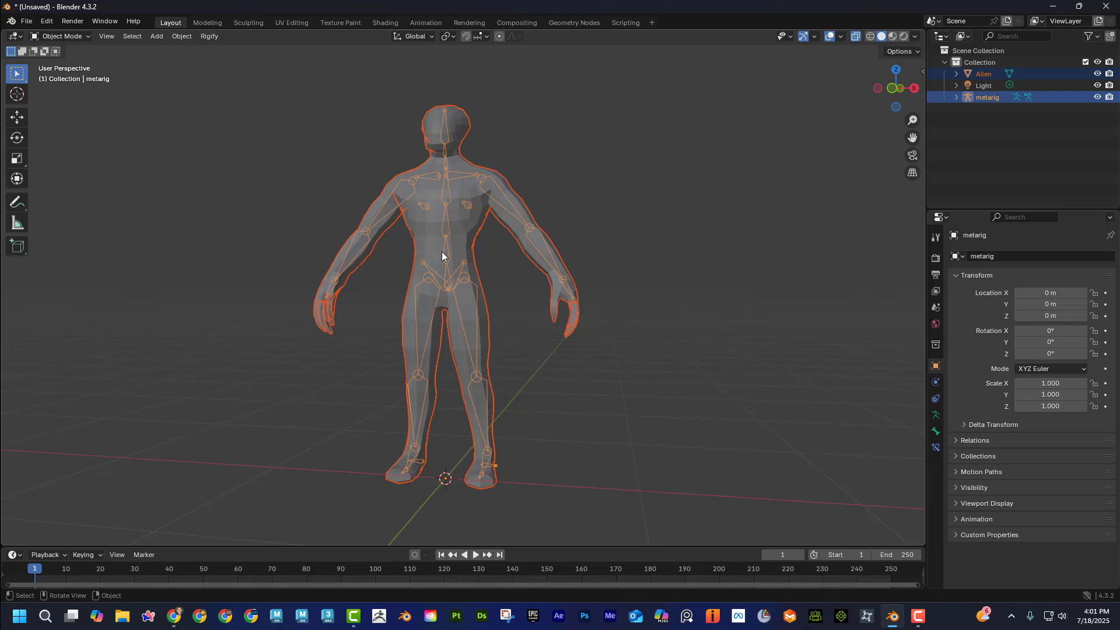
pyautogui.click(936, 416)
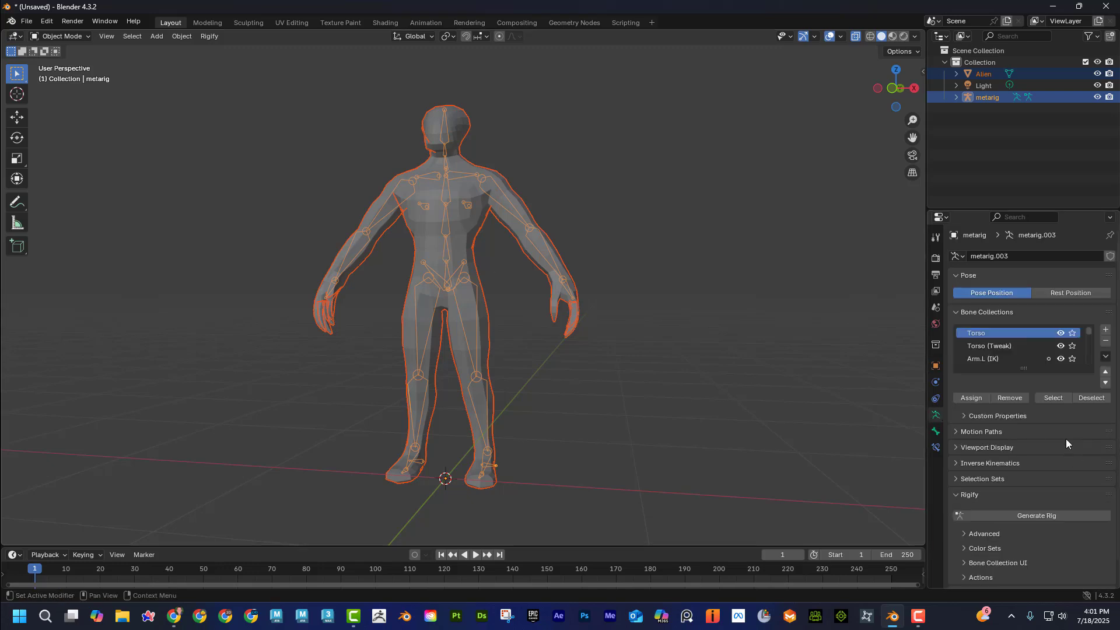
pyautogui.click(1034, 517)
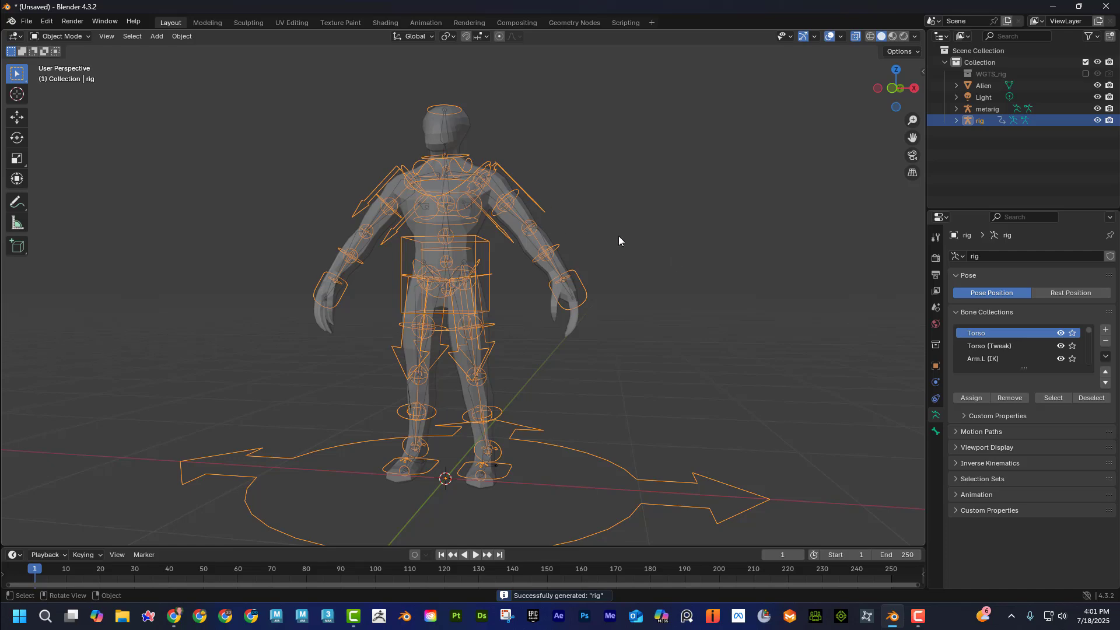
# In Pose Mode, try moving the generated rig's left hand IK control, undo it, and return to Object Mode.
pyautogui.moveTo(619, 241); pyautogui.dragTo(576, 290, button='middle')
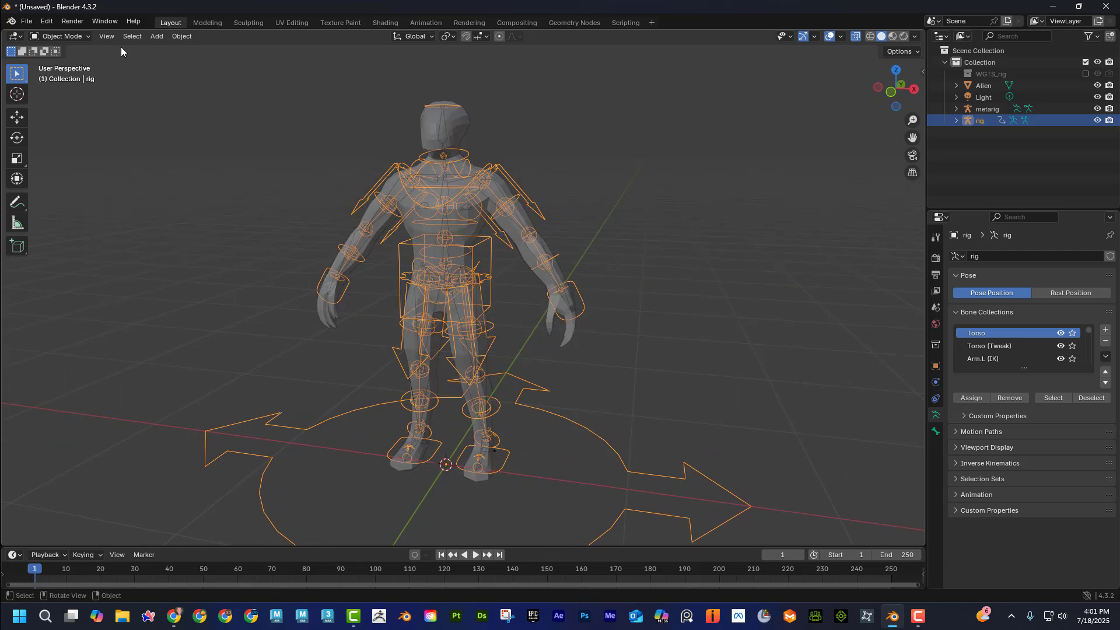
pyautogui.click(75, 37)
pyautogui.click(84, 72)
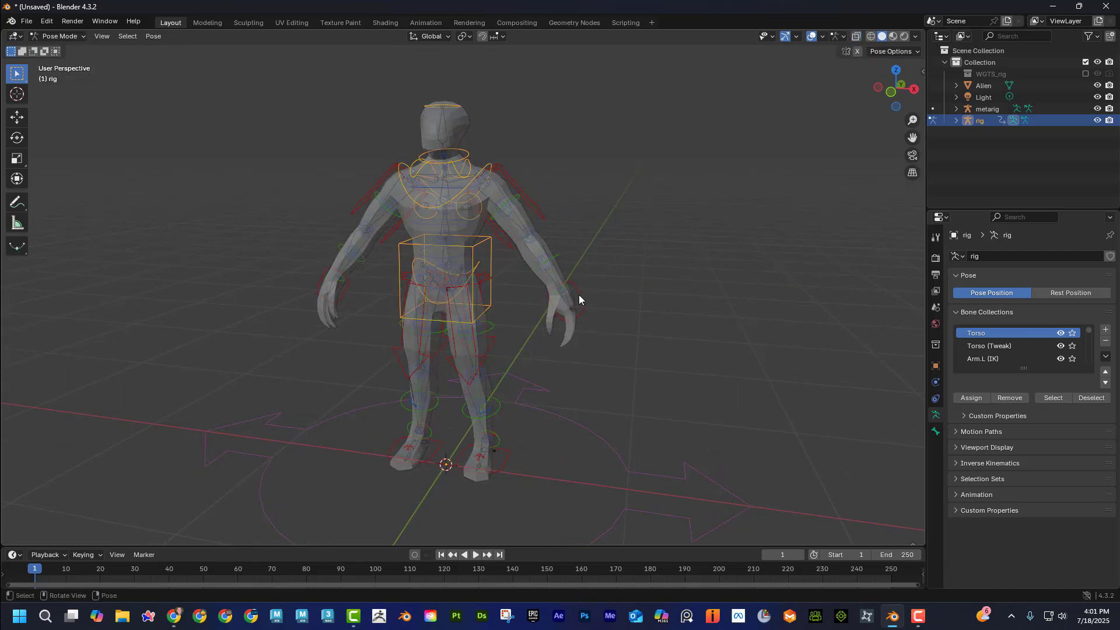
pyautogui.click(579, 296)
pyautogui.press('g')
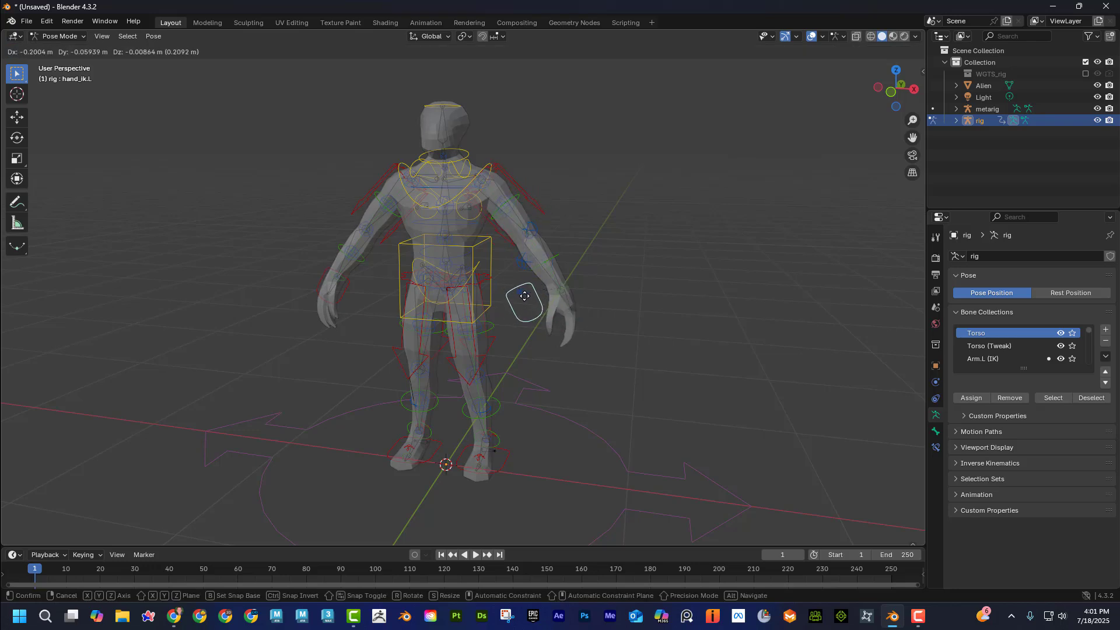
pyautogui.click(521, 297)
pyautogui.hotkey('ctrl', 'z')
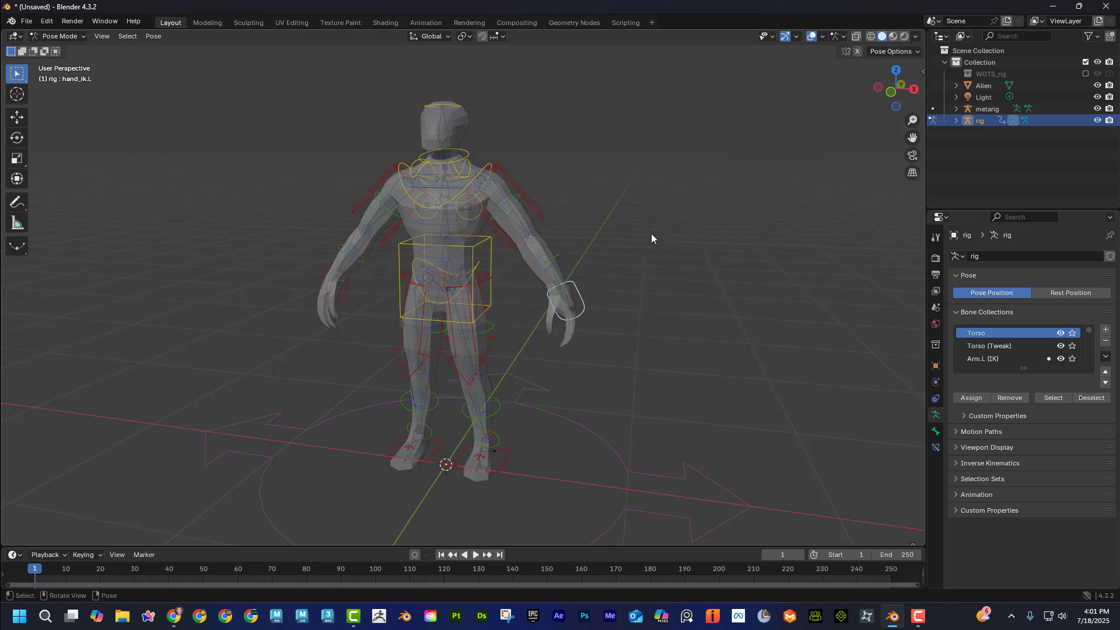
pyautogui.scroll(1, 665, 233)
pyautogui.click(399, 224)
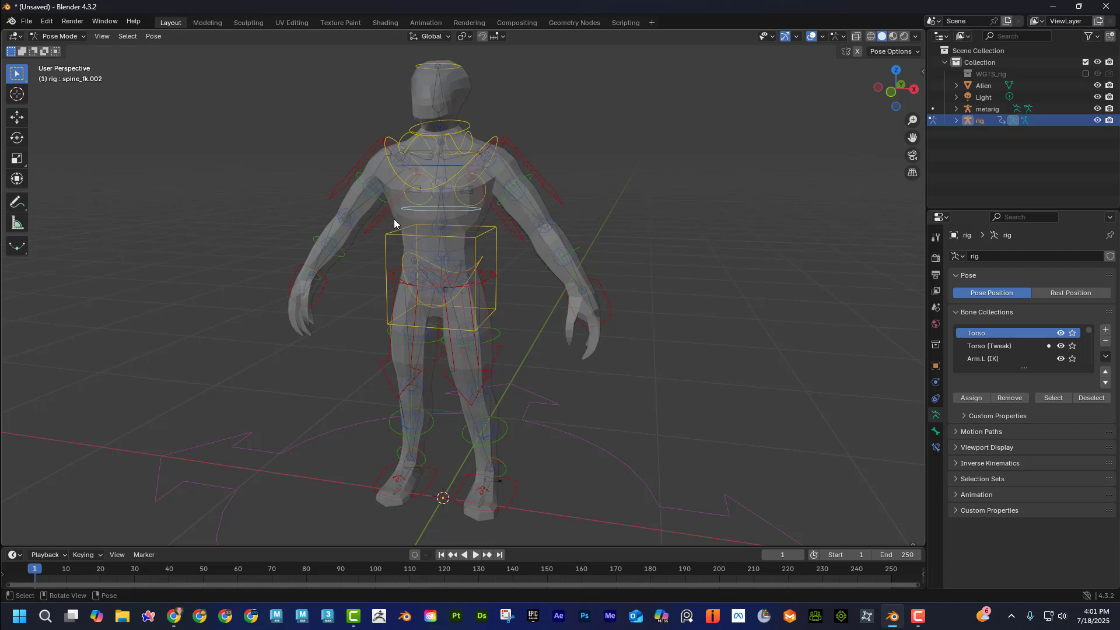
pyautogui.click(388, 211)
pyautogui.click(61, 36)
pyautogui.click(66, 48)
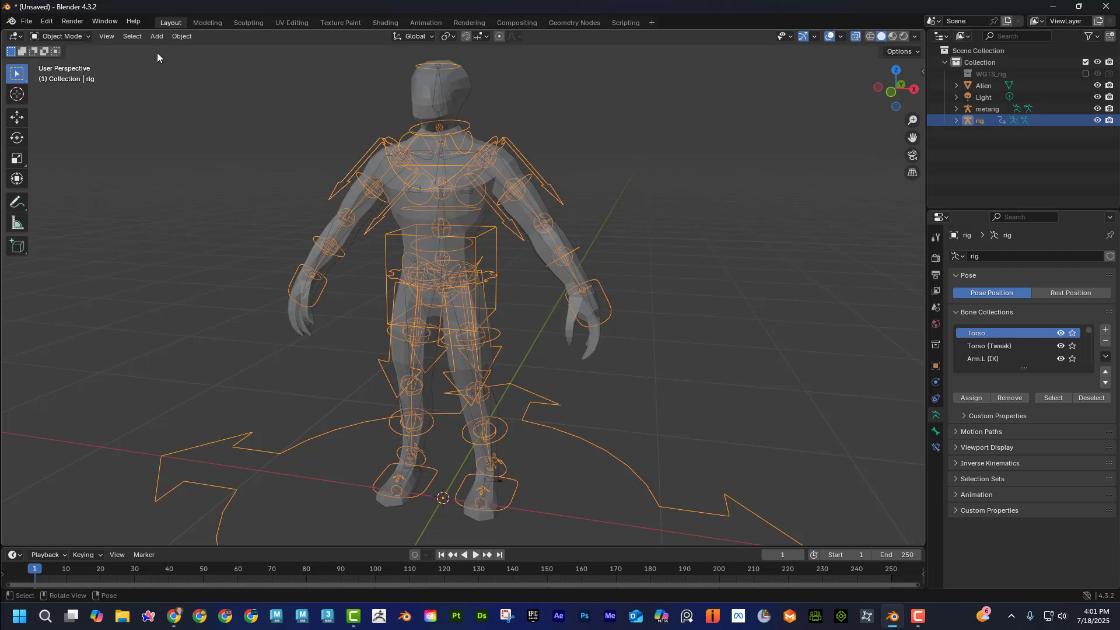
# Parent the alien mesh to the generated rig using Armature Deform With Automatic Weights.
pyautogui.click(418, 91)
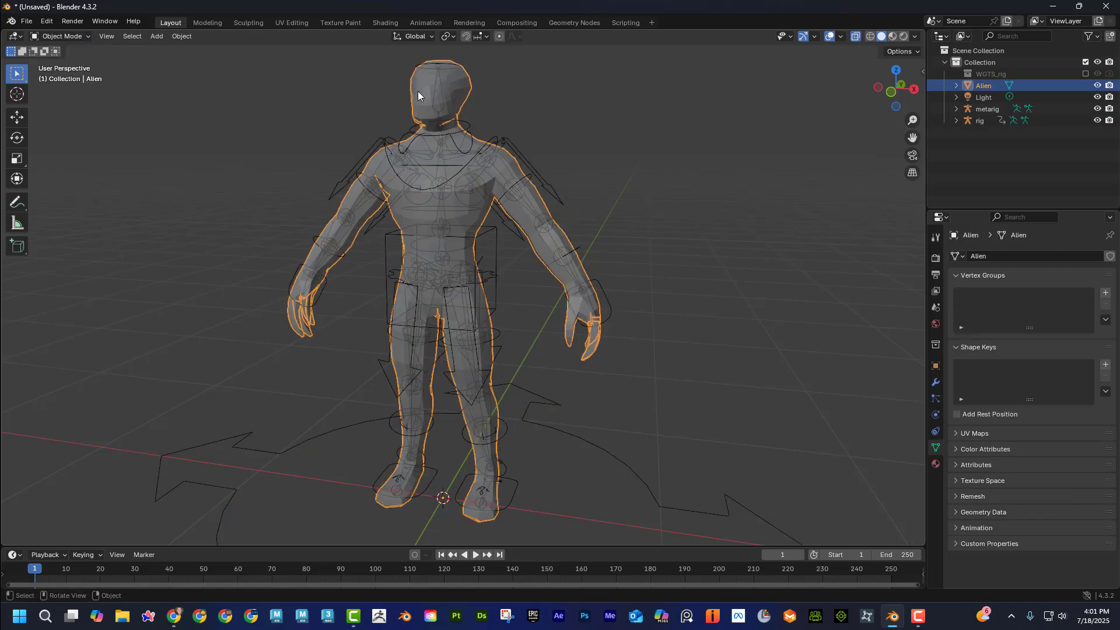
pyautogui.keyDown('shift'); pyautogui.click(601, 286); pyautogui.keyUp('shift')
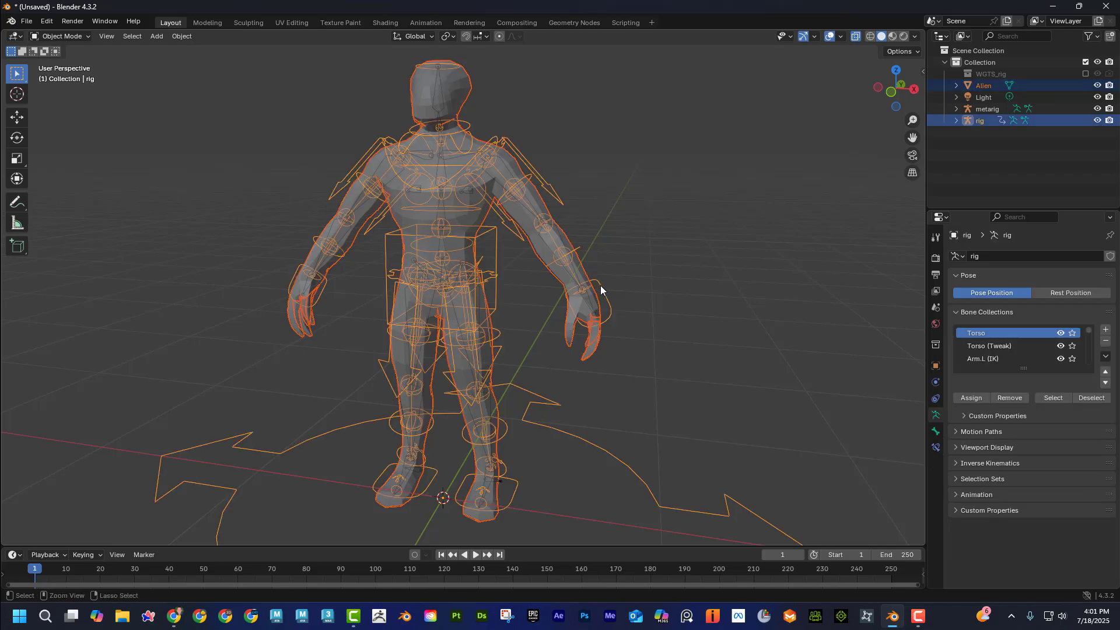
pyautogui.hotkey('ctrl', 'p')
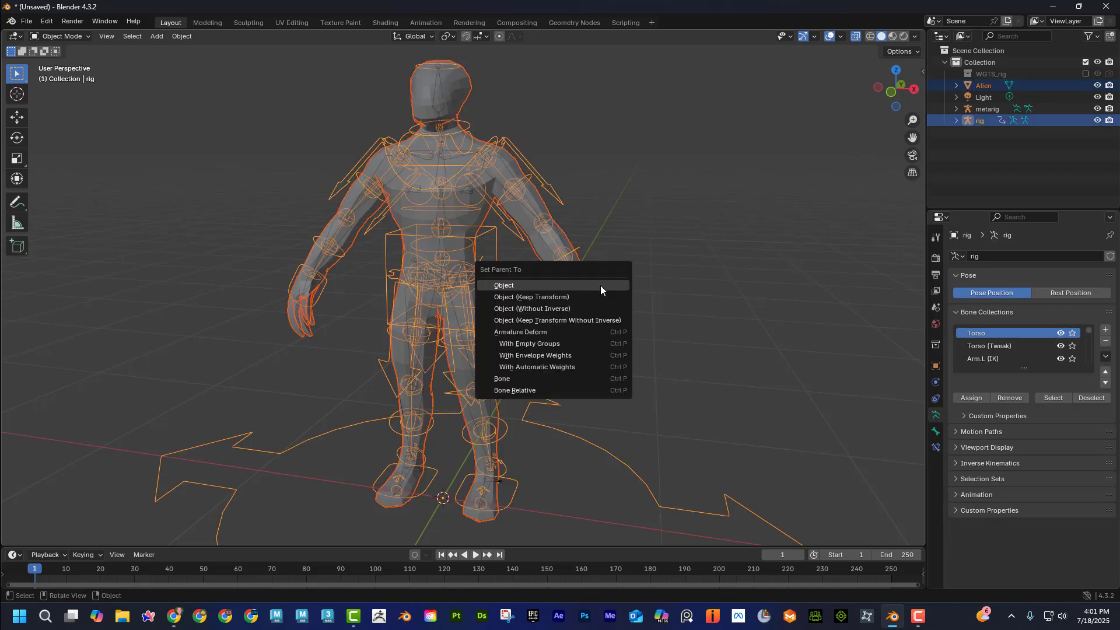
pyautogui.click(597, 366)
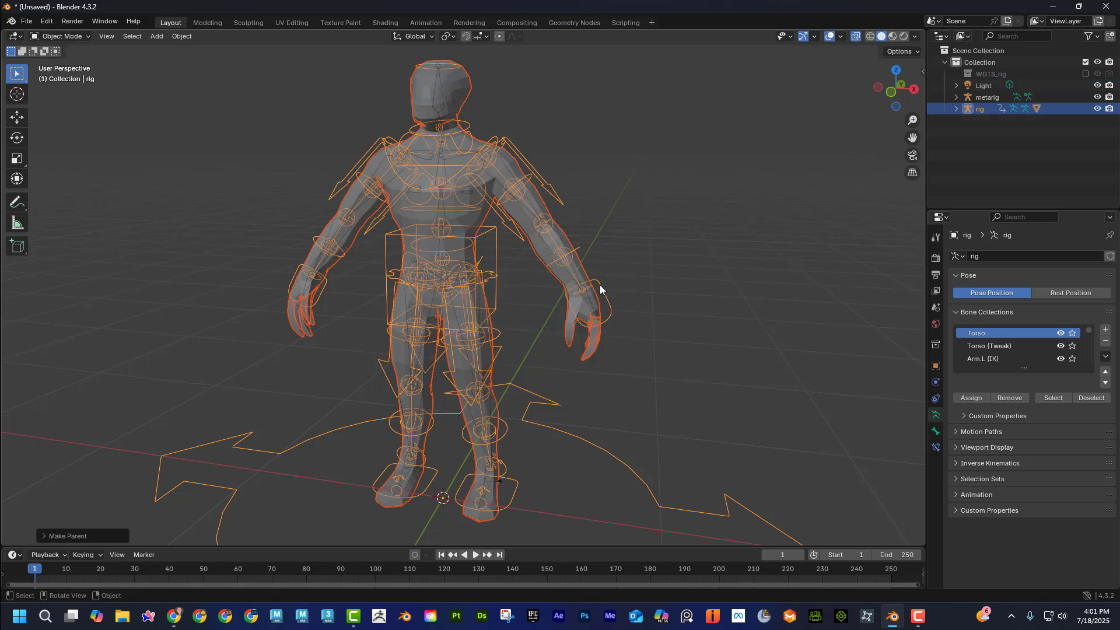
# Switch the rig to Pose Mode, test the arm's deformation by moving the left hand IK control, and undo the move.
pyautogui.click(603, 285)
pyautogui.click(67, 39)
pyautogui.click(73, 75)
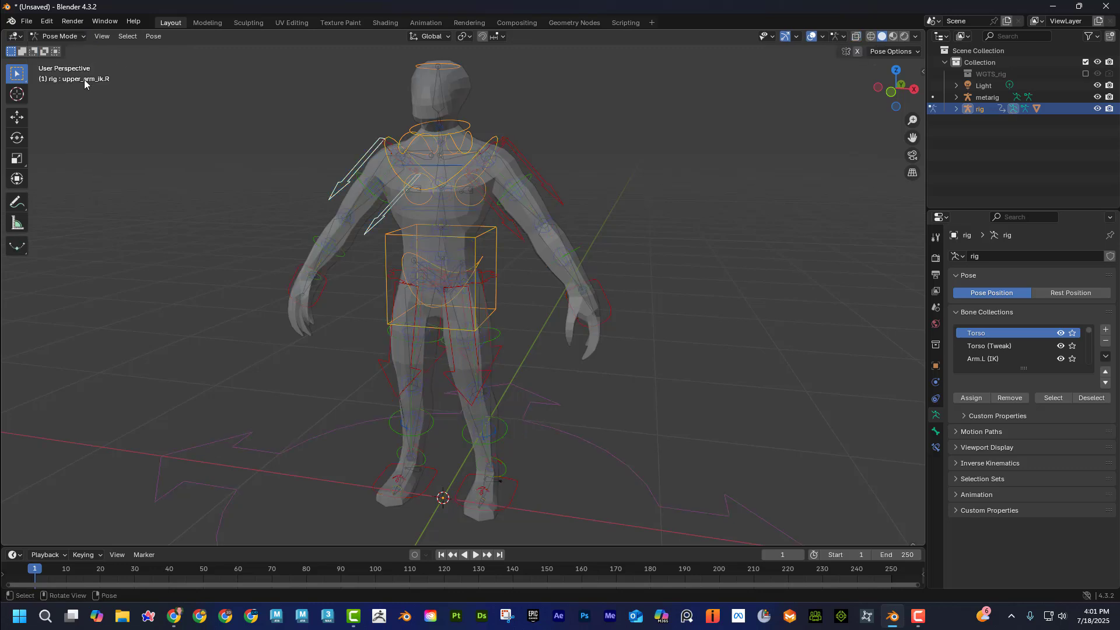
pyautogui.click(606, 299)
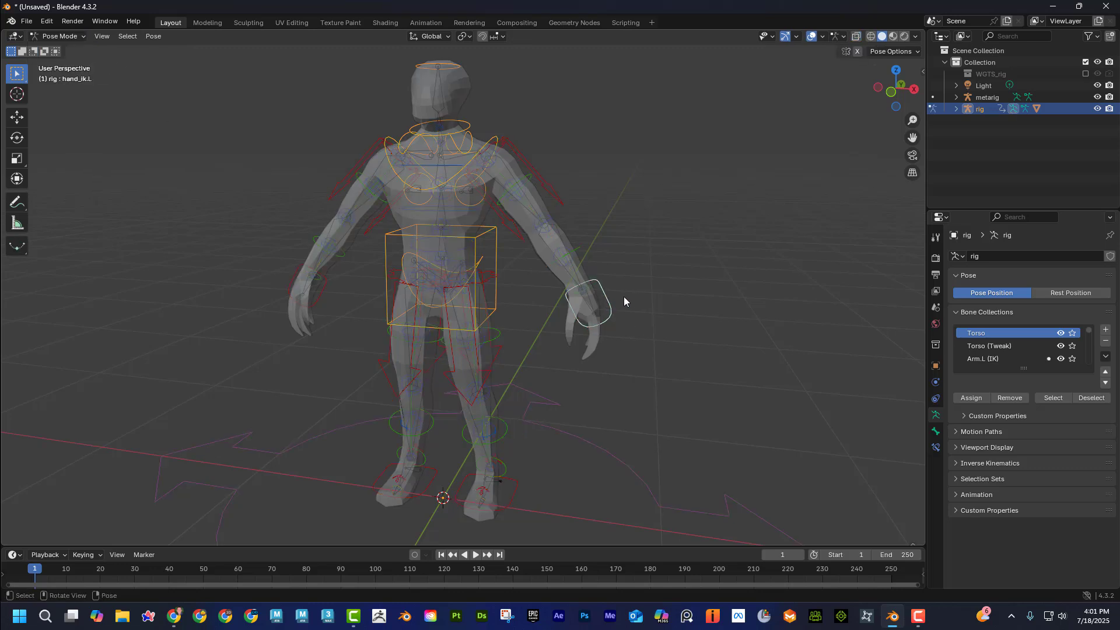
pyautogui.press('g')
pyautogui.click(616, 309)
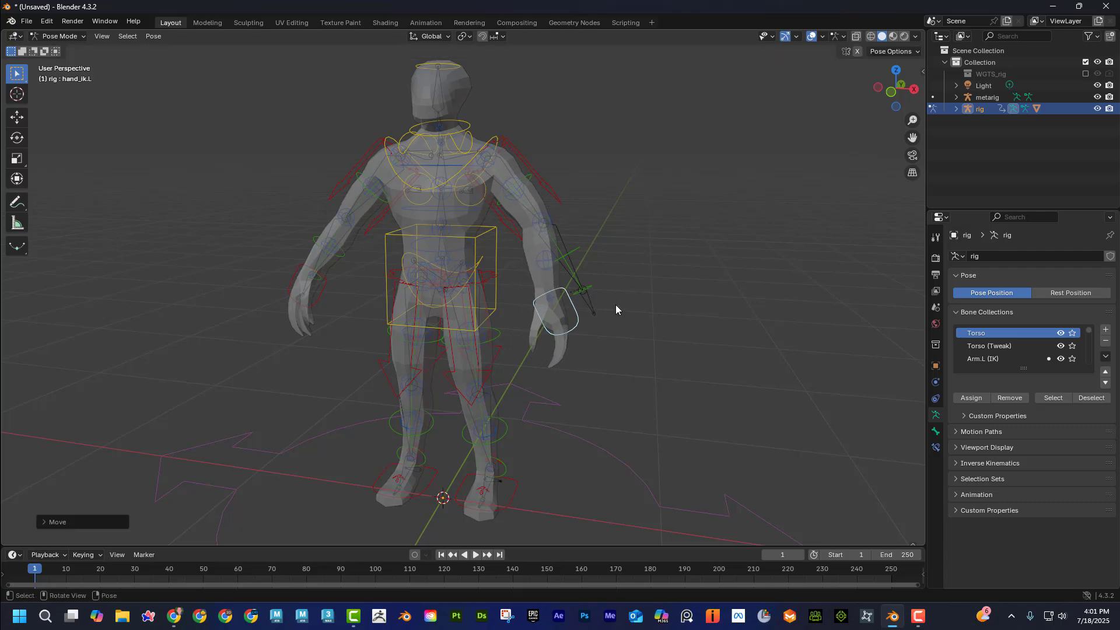
pyautogui.hotkey('ctrl', 'z')
# Test the leg's deformation by moving the left foot IK control, and undo the move.
pyautogui.moveTo(610, 303); pyautogui.dragTo(505, 514, button='middle')
pyautogui.click(505, 512)
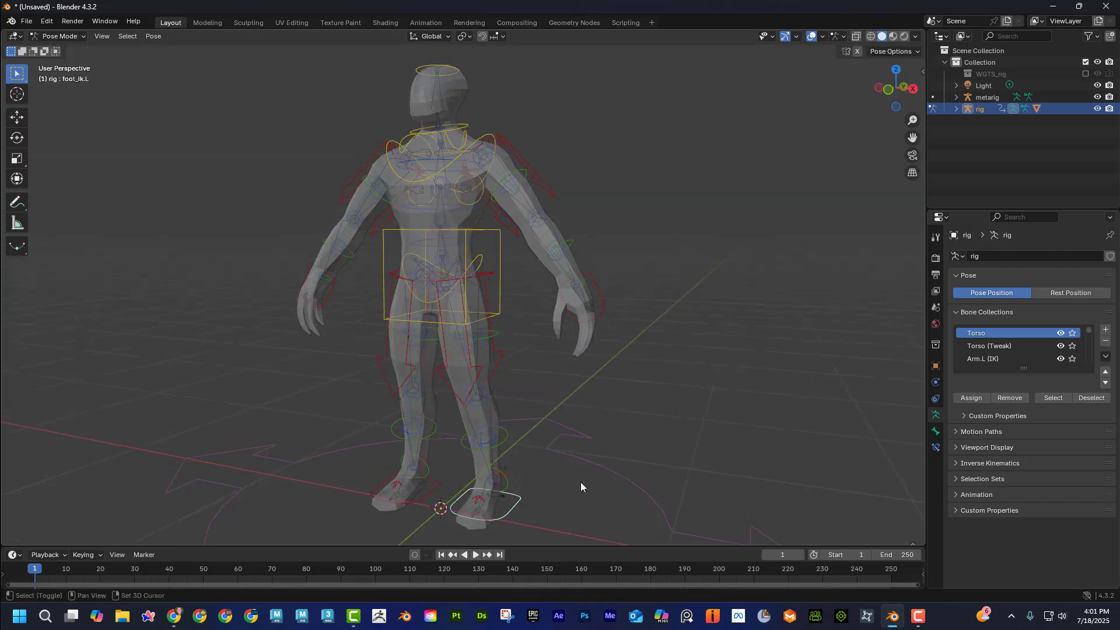
pyautogui.moveTo(581, 486); pyautogui.dragTo(569, 411, button='middle')
pyautogui.press('g')
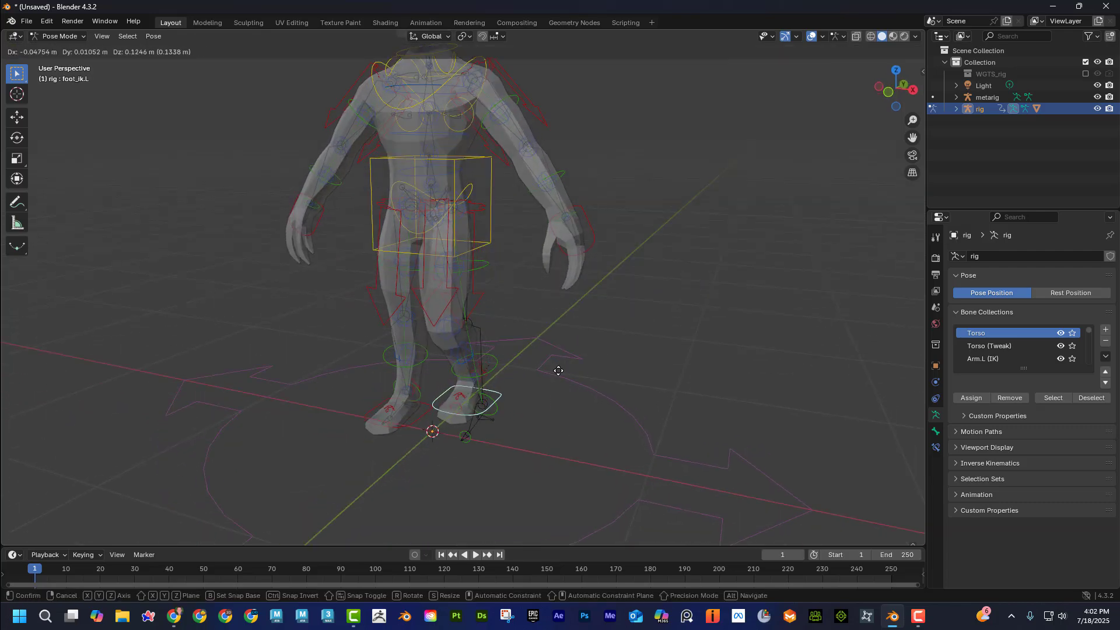
pyautogui.click(545, 362)
pyautogui.hotkey('ctrl', 'z')
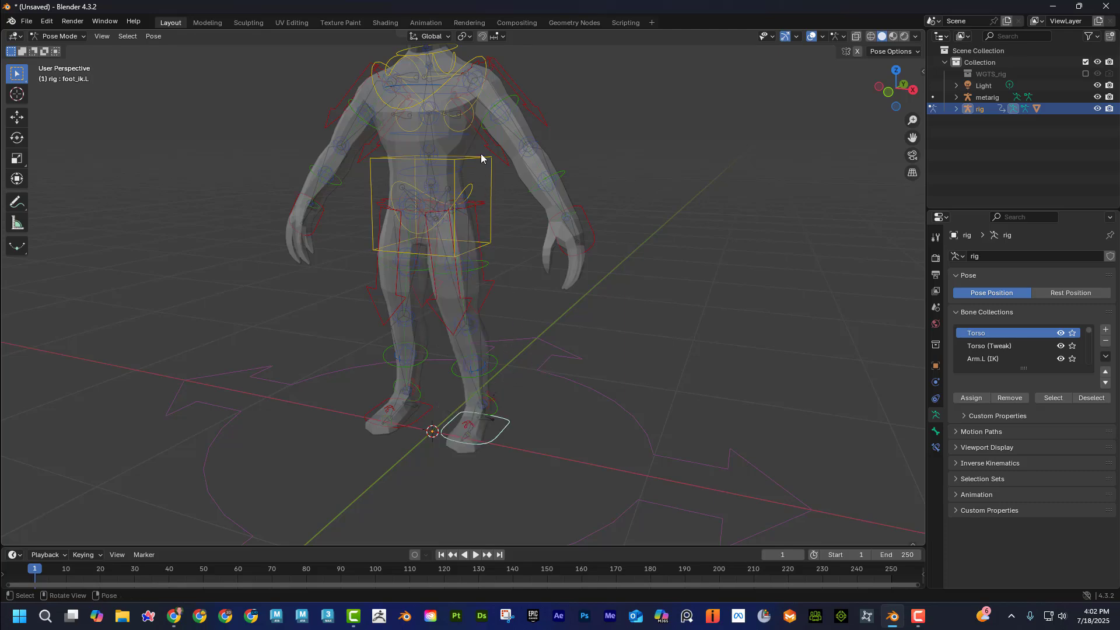
# Test the body's deformation by lowering the torso control, and cancel the move.
pyautogui.click(482, 157)
pyautogui.moveTo(496, 183); pyautogui.dragTo(518, 253, button='middle')
pyautogui.press('g')
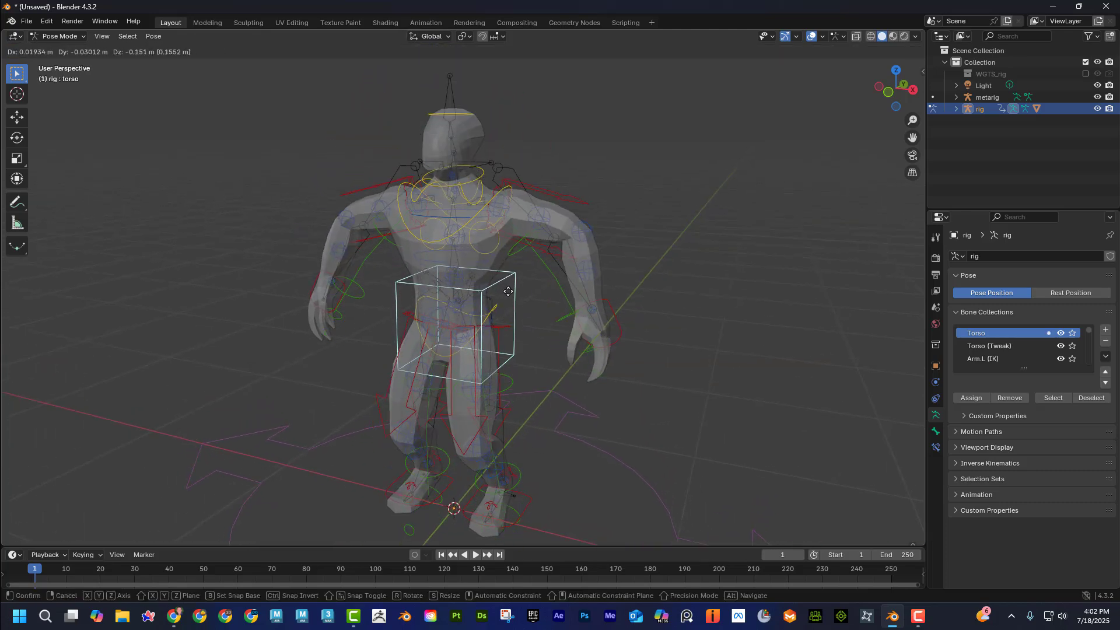
pyautogui.rightClick(505, 298)
# Show the sidebar with the rig properties, test moving the left hand IK control toward the body, and undo the move.
pyautogui.moveTo(630, 313); pyautogui.dragTo(716, 320, button='middle')
pyautogui.press('n')
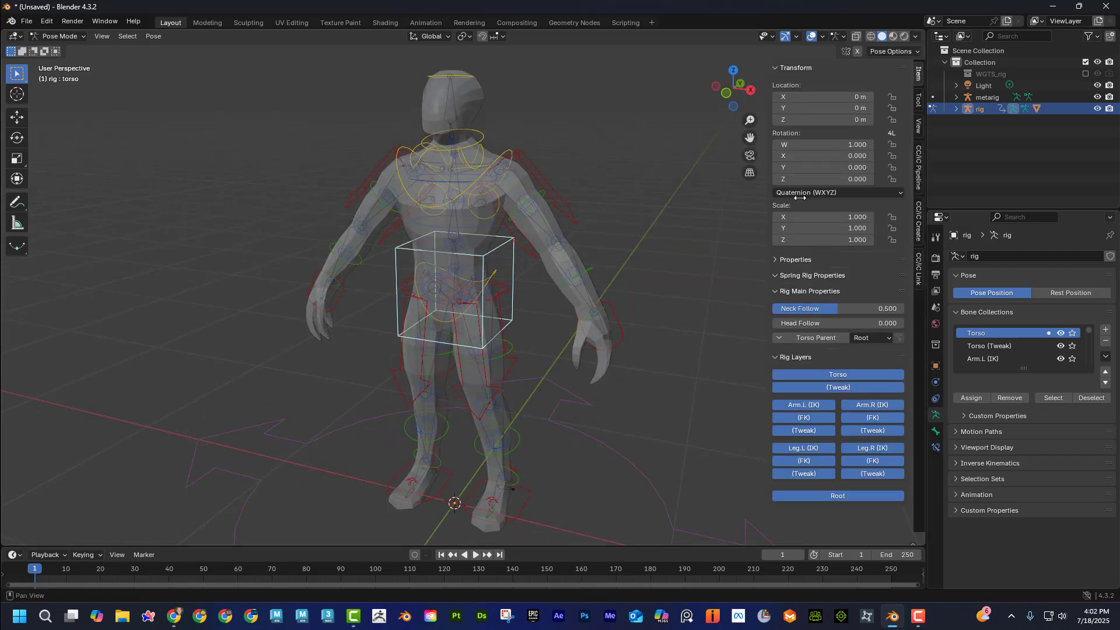
pyautogui.keyDown('shift'); pyautogui.moveTo(697, 257); pyautogui.dragTo(678, 233, button='middle'); pyautogui.keyUp('shift')
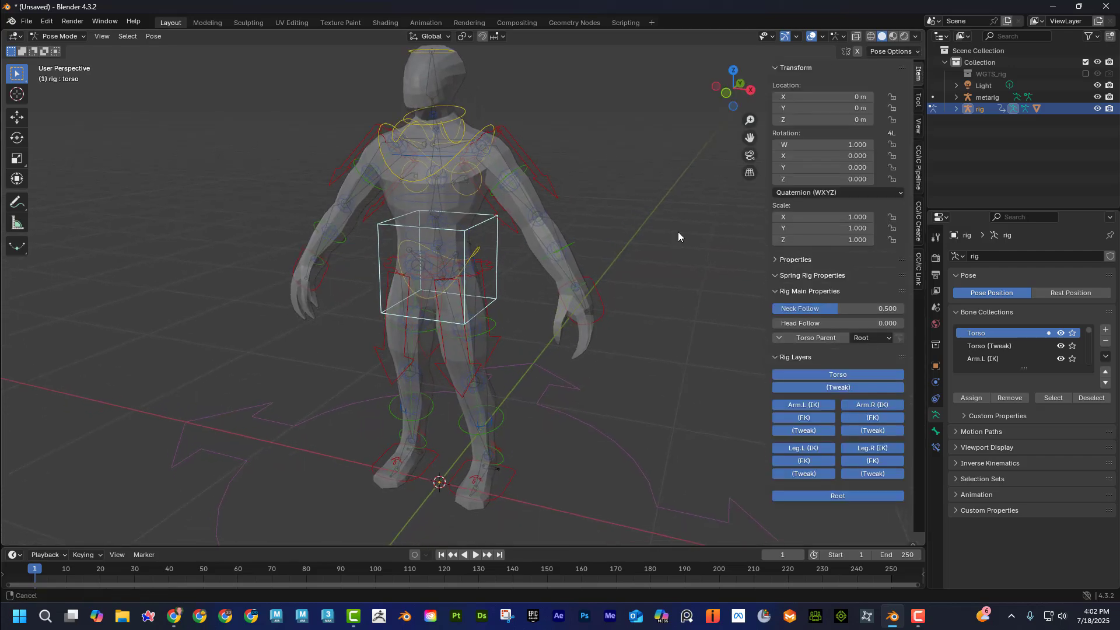
pyautogui.click(598, 294)
pyautogui.press('g')
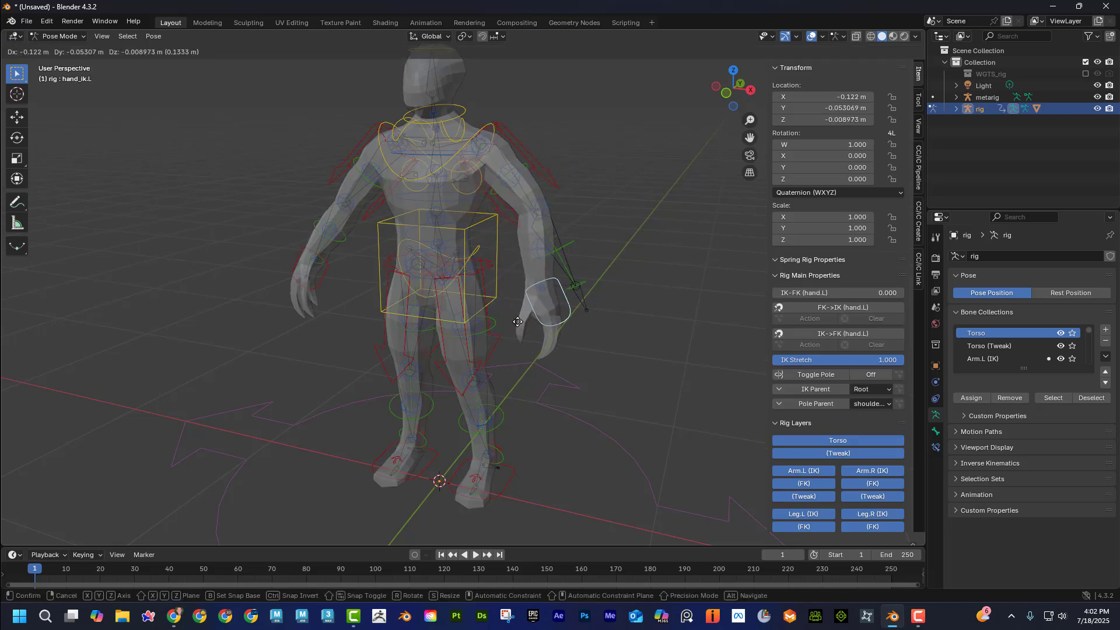
pyautogui.click(524, 319)
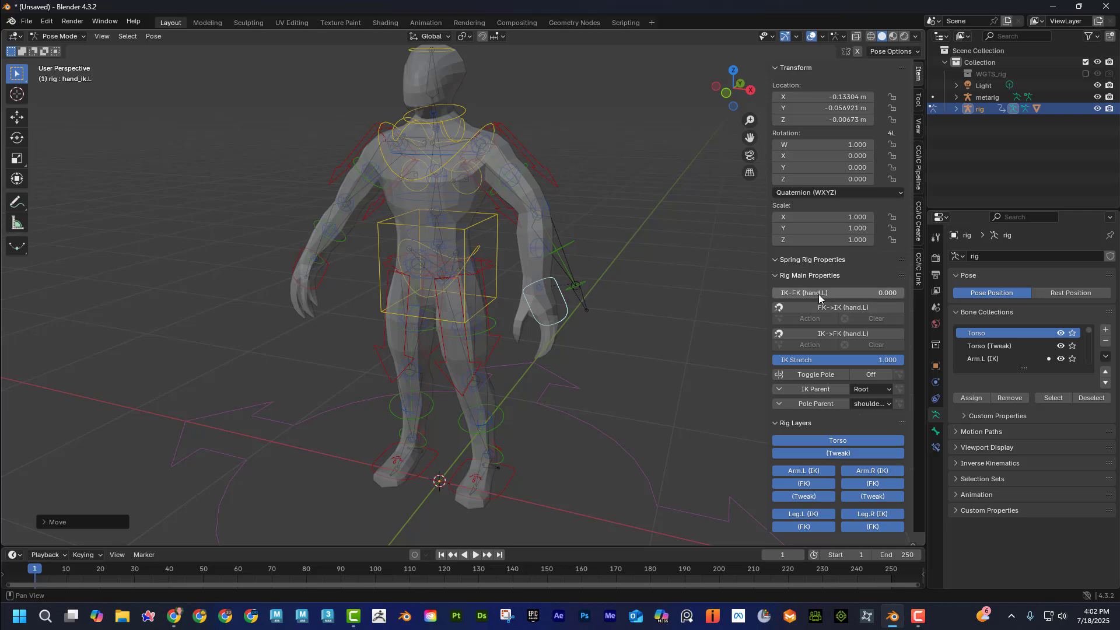
pyautogui.hotkey('ctrl', 'z')
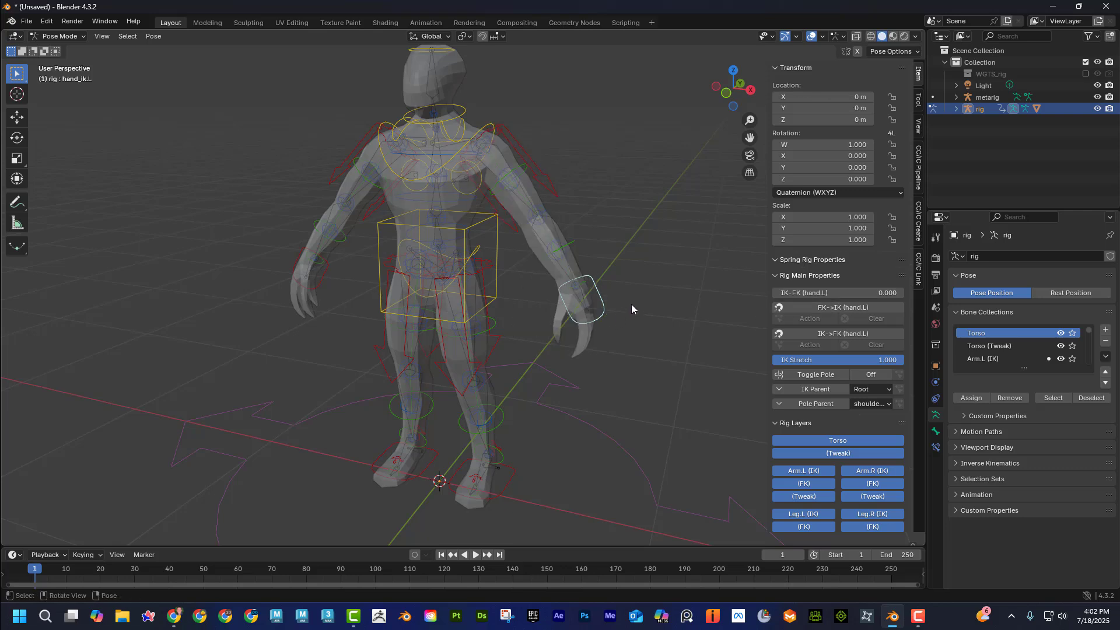
# Test the left arm's IK bending again by moving the hand control closer to the hip, and undo the move.
pyautogui.moveTo(631, 304); pyautogui.dragTo(626, 297, button='middle')
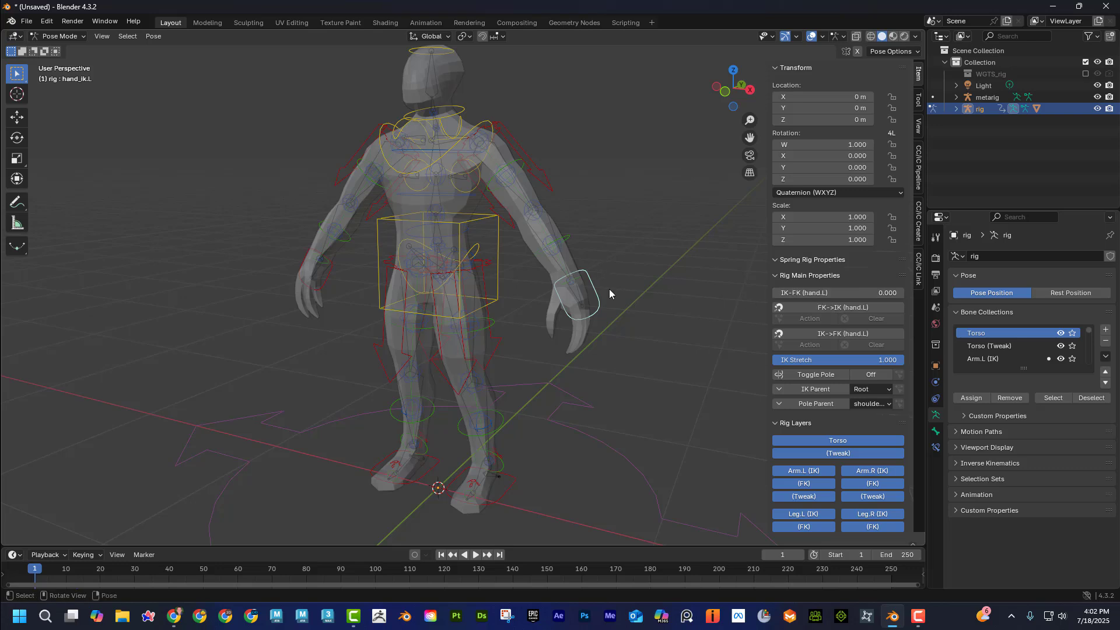
pyautogui.press('g')
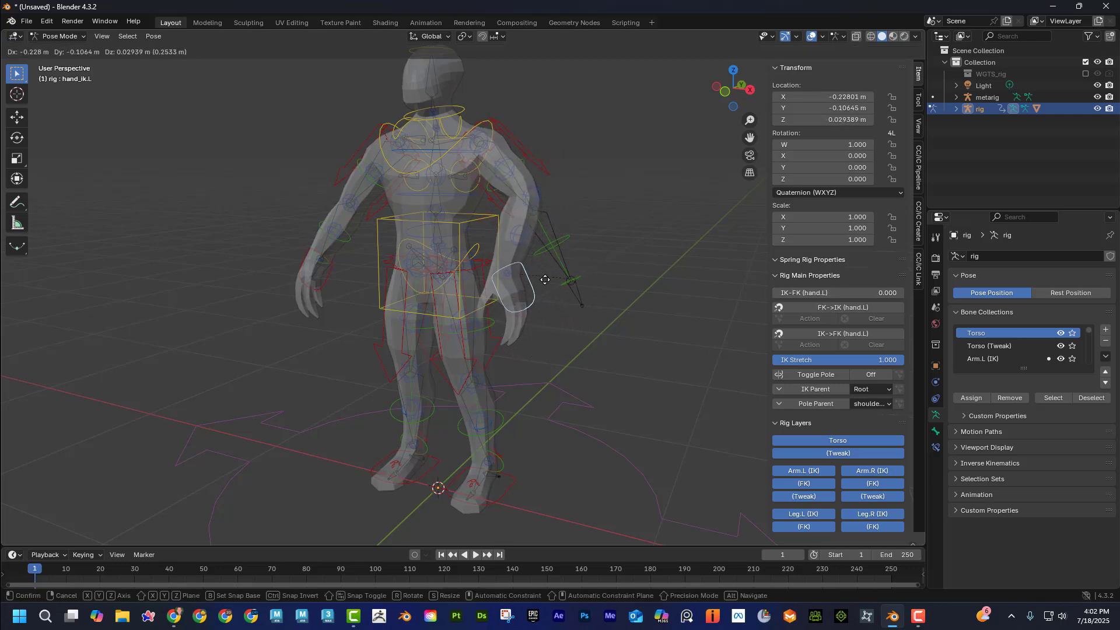
pyautogui.click(557, 284)
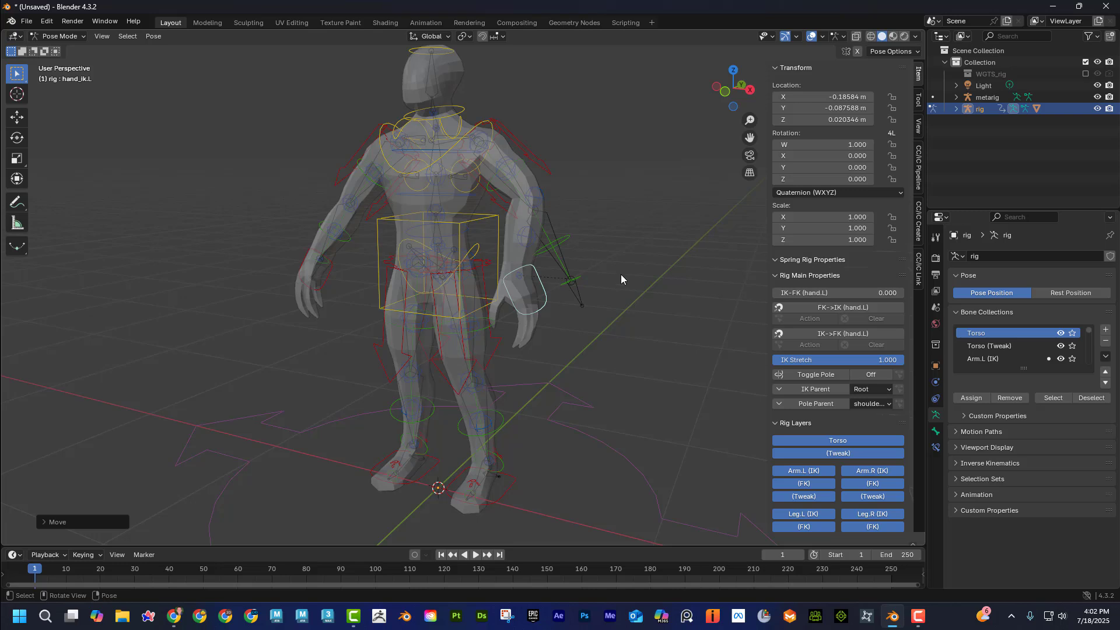
pyautogui.hotkey('ctrl', 'z')
# Set the left hand's IK-FK value to 1.000, try moving the left hand IK control, and undo the move.
pyautogui.moveTo(822, 293); pyautogui.dragTo(902, 293)
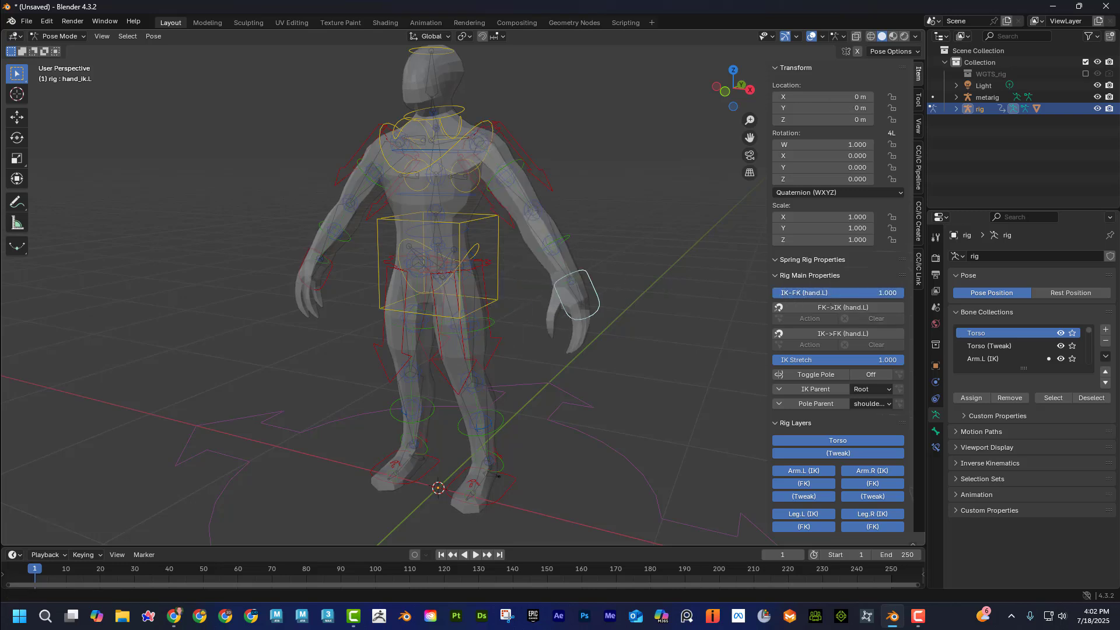
pyautogui.press('g')
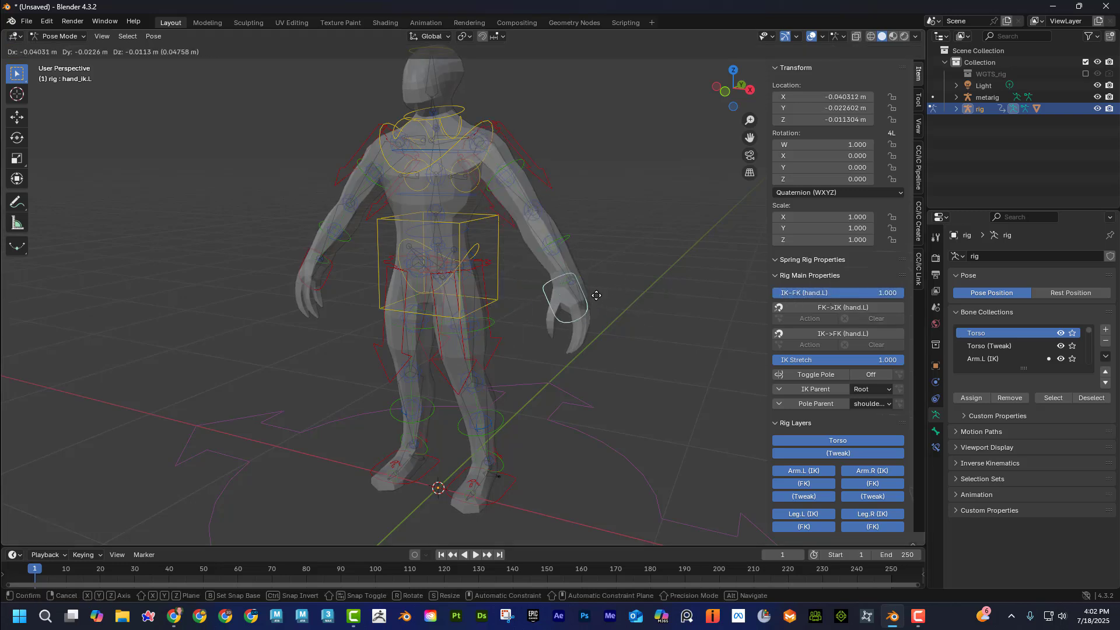
pyautogui.click(592, 304)
pyautogui.hotkey('ctrl', 'z')
# Test the left arm's FK posing by rotating the upper arm and forearm FK controls, and undo the rotations.
pyautogui.click(520, 164)
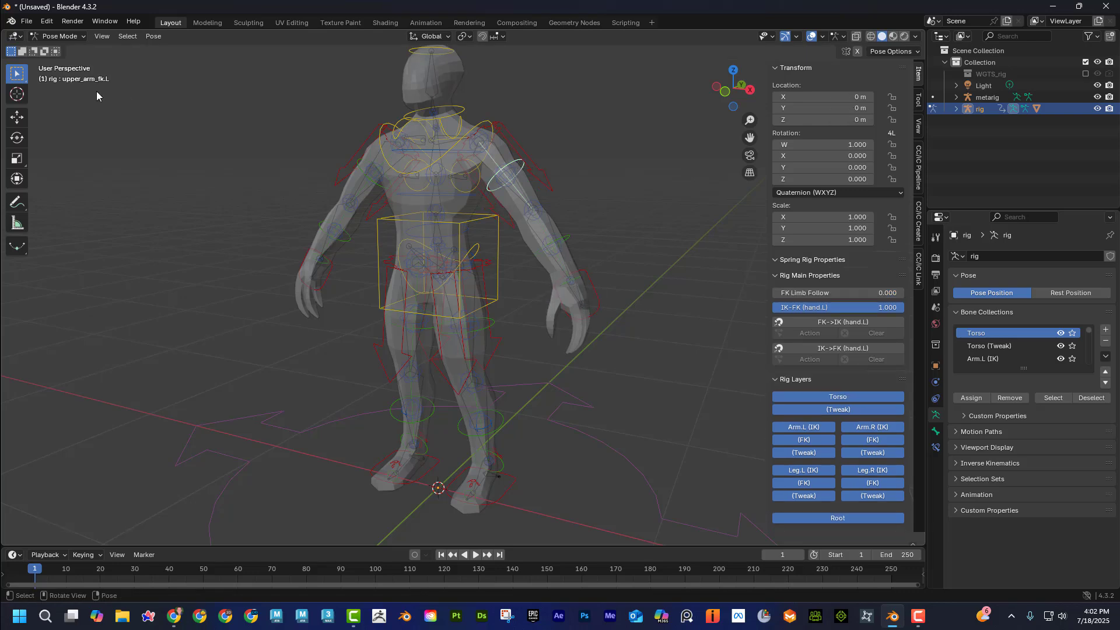
pyautogui.click(17, 138)
pyautogui.moveTo(522, 130); pyautogui.dragTo(586, 196)
pyautogui.click(580, 228)
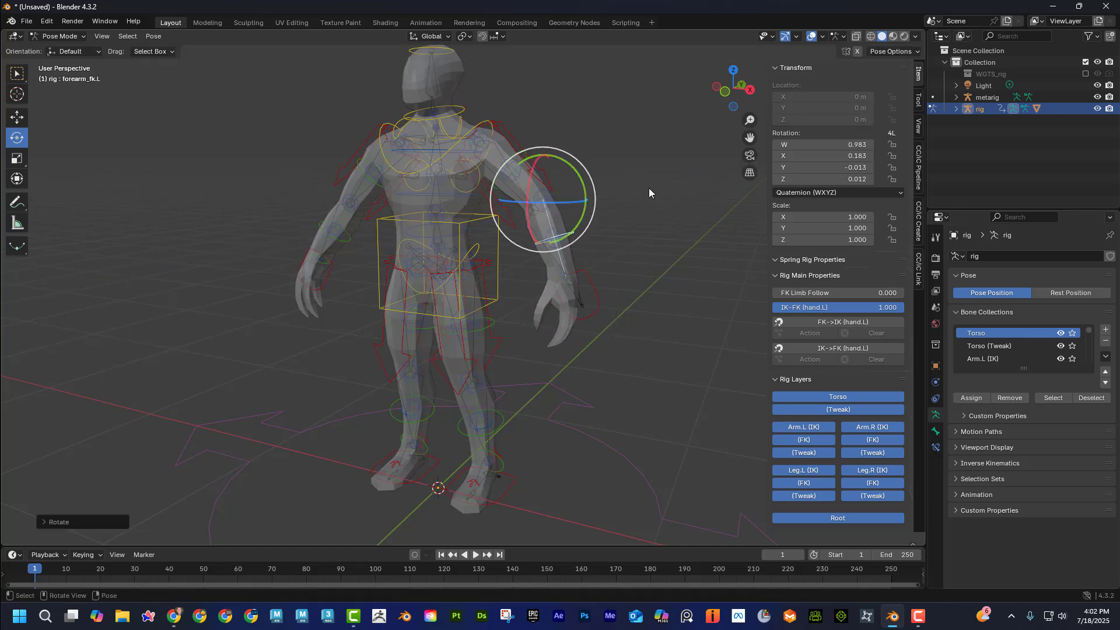
pyautogui.hotkey('ctrl', 'z')
pyautogui.hotkey('ctrl', 'z')
pyautogui.hotkey('ctrl', 'z')
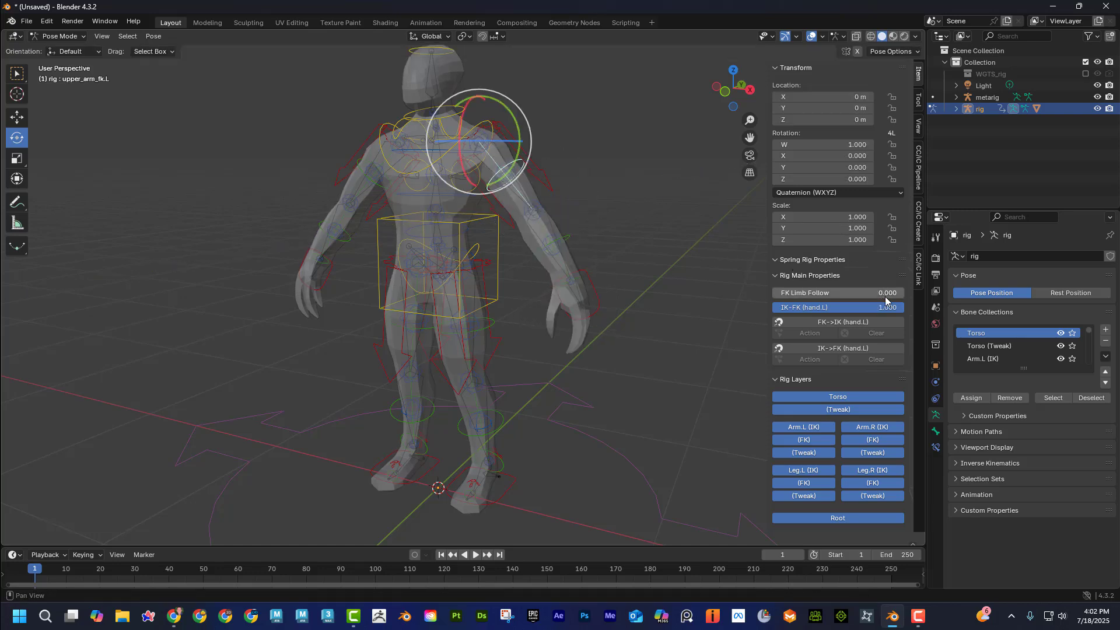
# Select the left hand IK control and return its IK-FK value to 0.000.
pyautogui.click(588, 287)
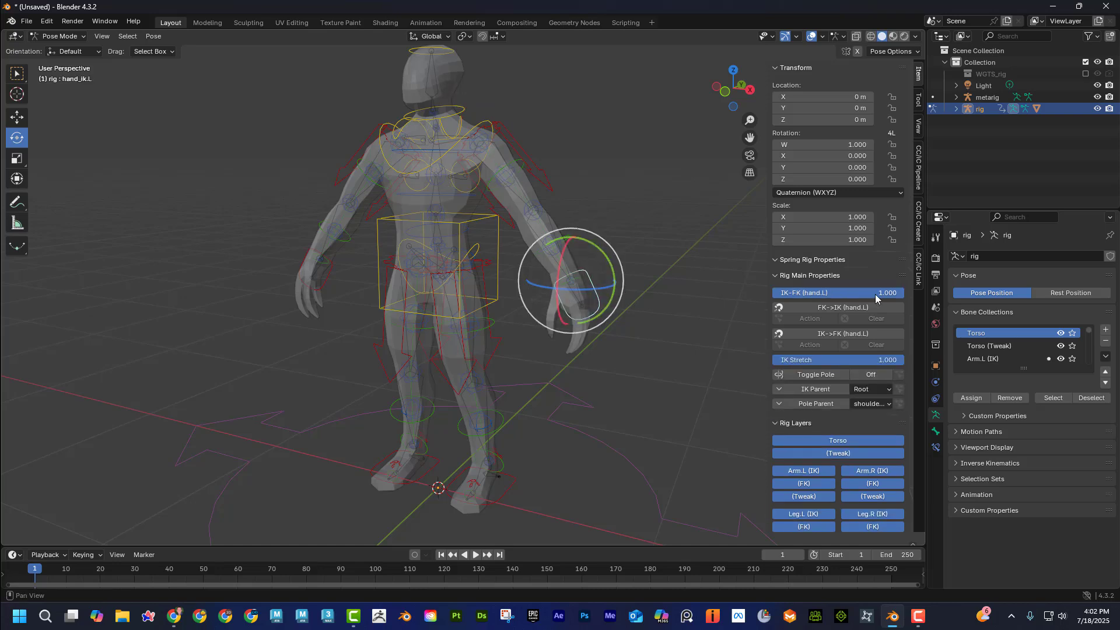
pyautogui.click(674, 279)
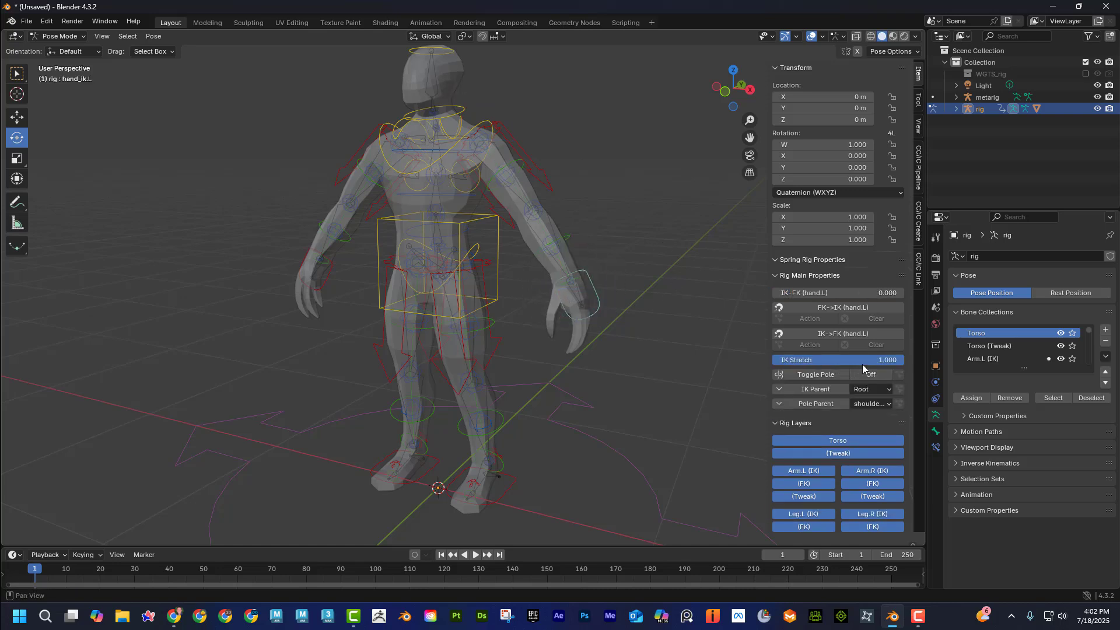
# Test the head's deformation by rotating the head control freely, and undo the rotation.
pyautogui.moveTo(579, 234); pyautogui.dragTo(460, 127, button='middle')
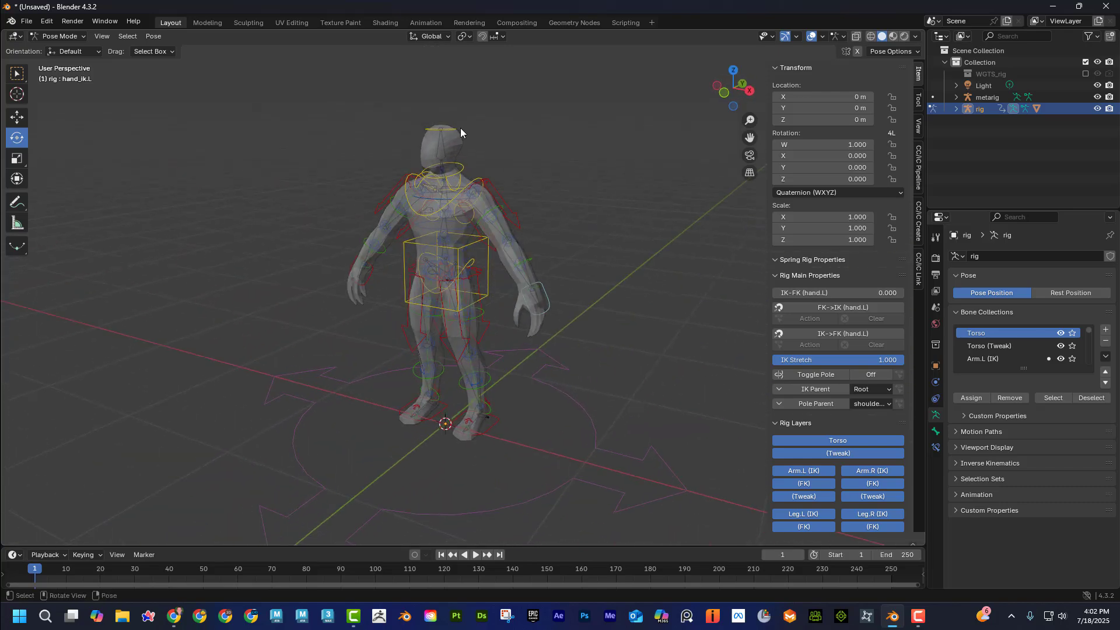
pyautogui.click(457, 127)
pyautogui.moveTo(455, 134); pyautogui.dragTo(465, 150)
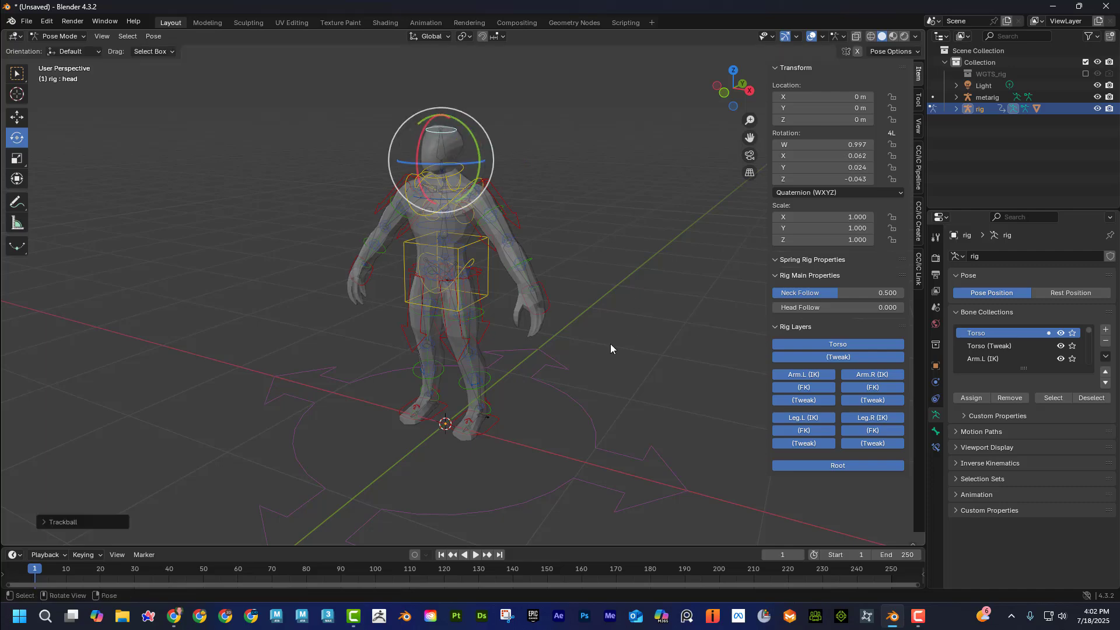
# Test moving the whole character with the root control on the ground, and undo the move.
pyautogui.click(548, 423)
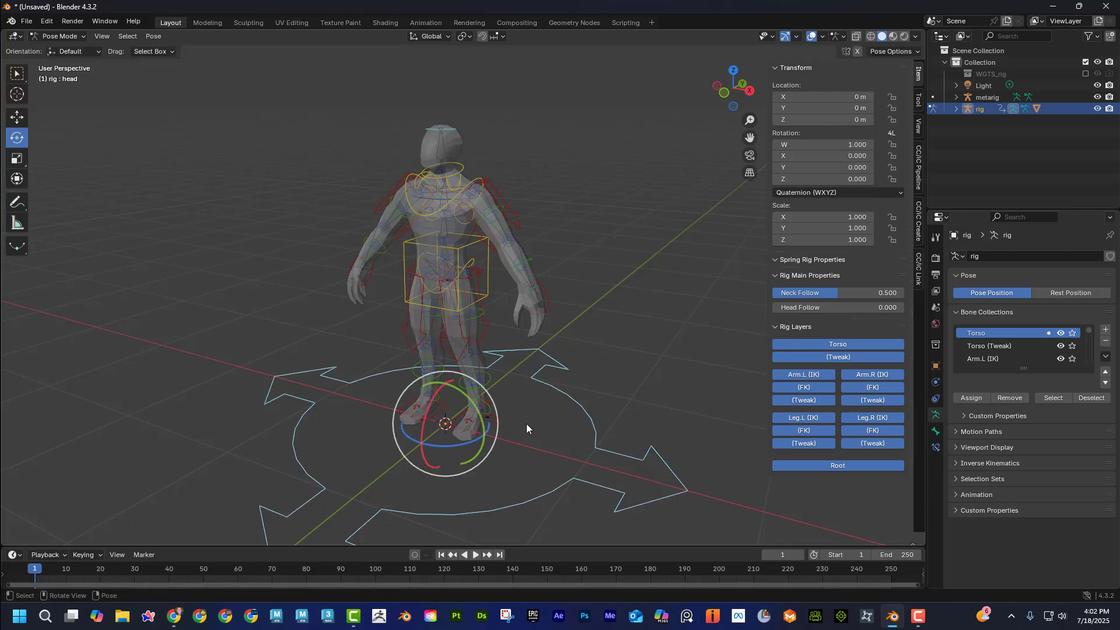
pyautogui.press('g')
pyautogui.click(407, 411)
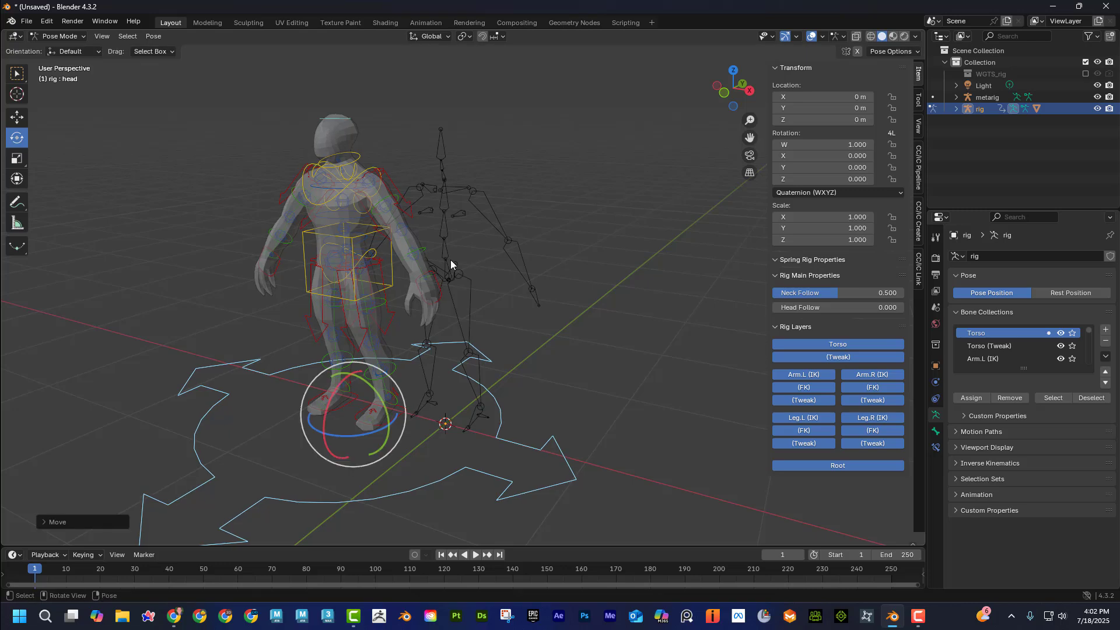
pyautogui.hotkey('ctrl', 'z')
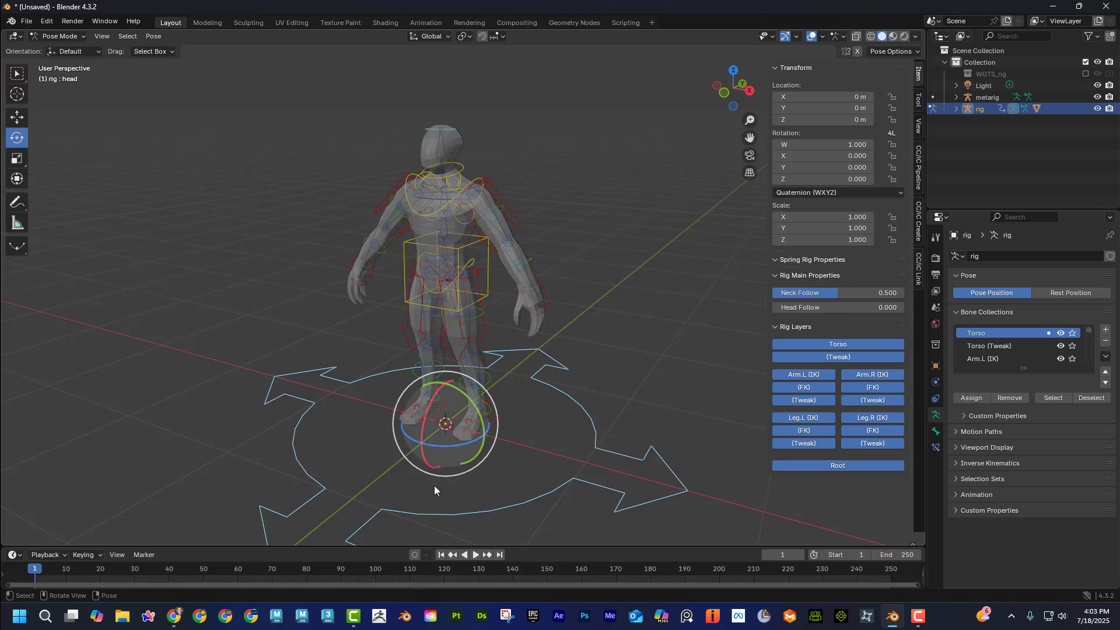
# Start a new General file without saving the current scene, and delete the default cube.
pyautogui.click(26, 21)
pyautogui.moveTo(50, 33)
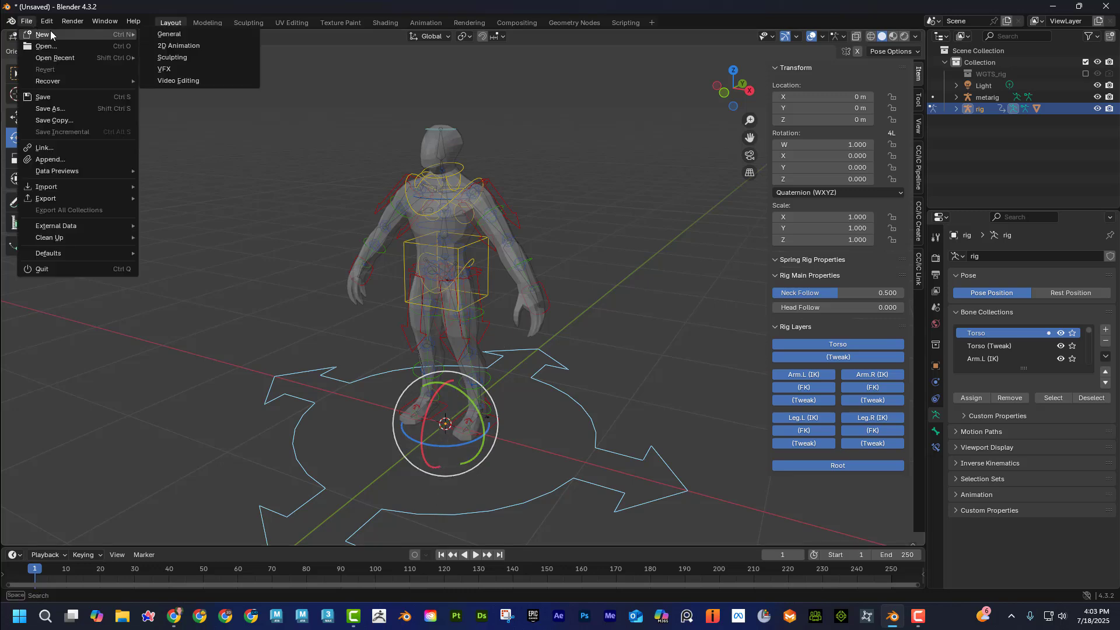
pyautogui.click(191, 32)
pyautogui.click(576, 328)
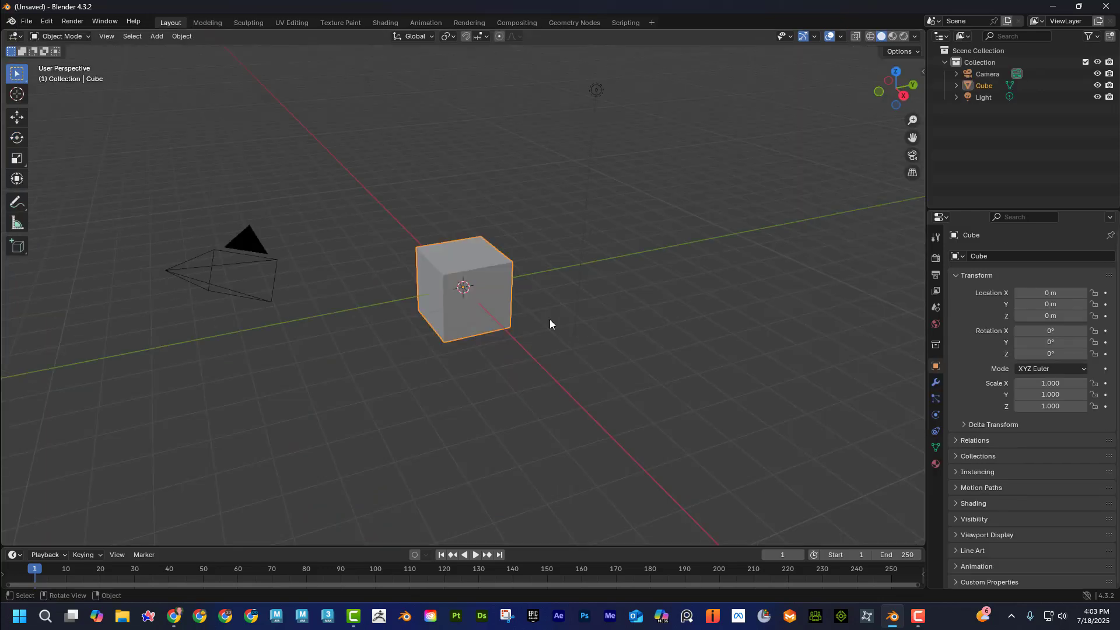
pyautogui.press('Delete')
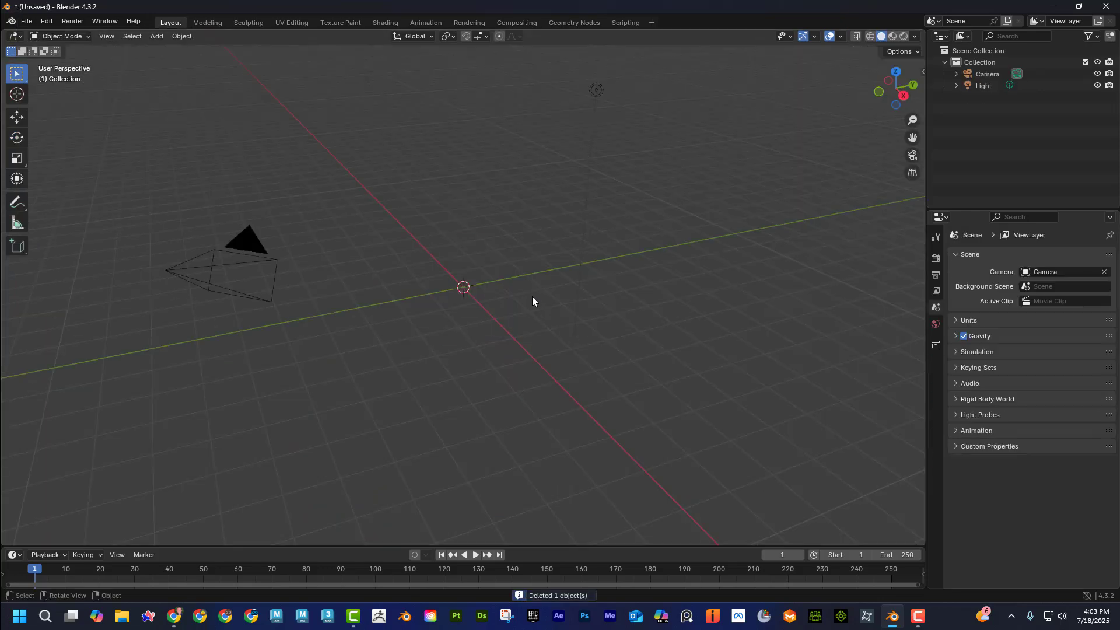
# Import Cat.obj as a Wavefront OBJ from the LessonFiles\Blender\Rigify\AnimalMeshes folder.
pyautogui.click(28, 21)
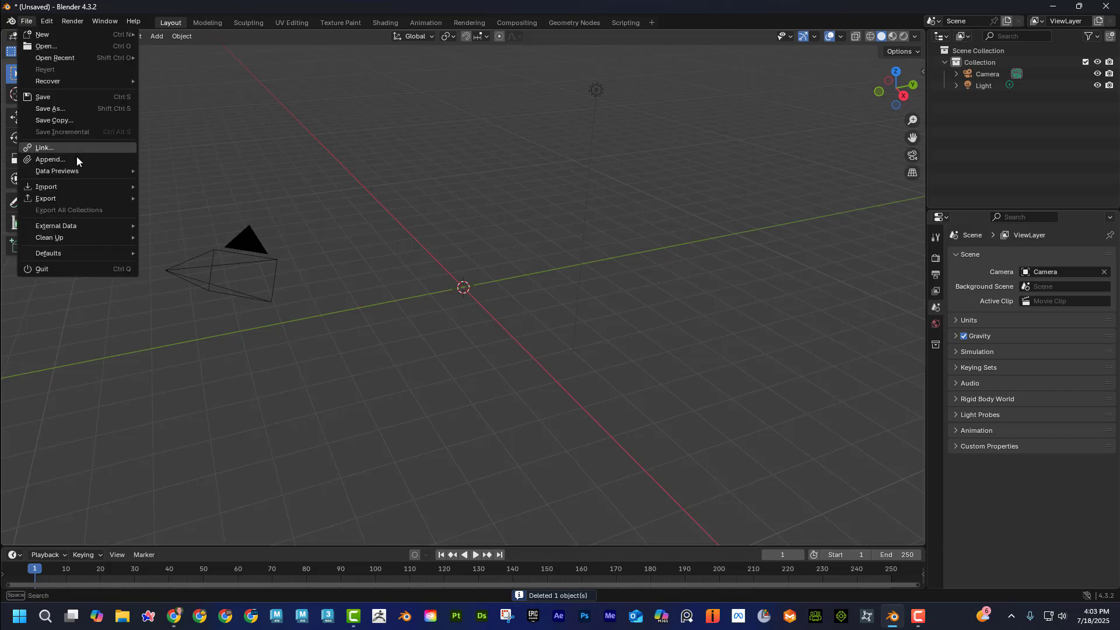
pyautogui.moveTo(94, 190)
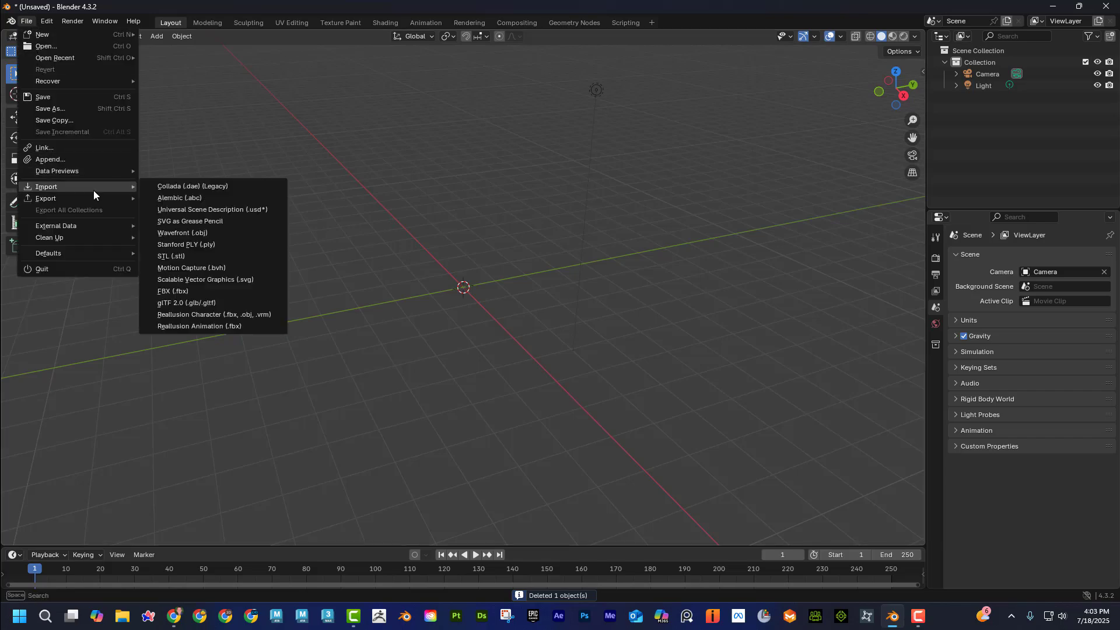
pyautogui.click(205, 233)
pyautogui.scroll(-2, 233, 281)
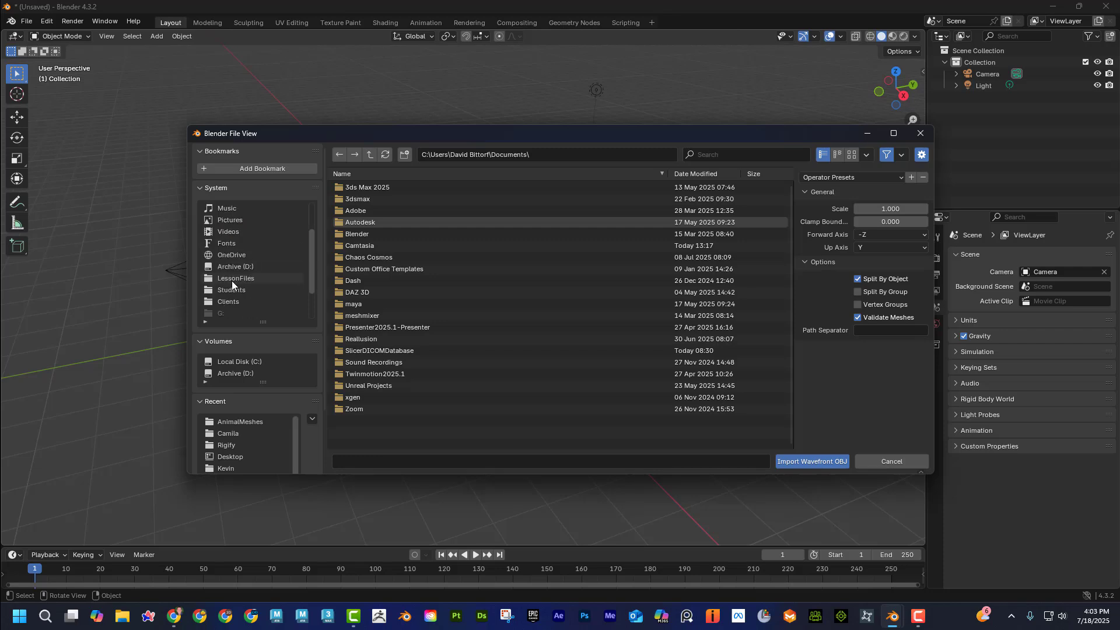
pyautogui.click(241, 280)
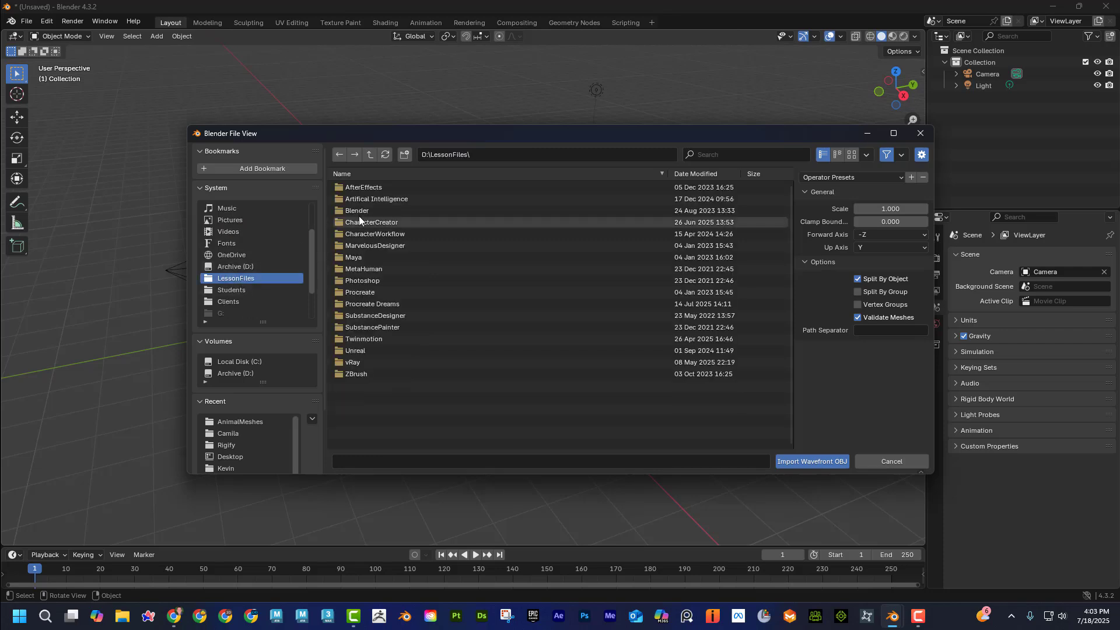
pyautogui.doubleClick(359, 216)
pyautogui.doubleClick(369, 234)
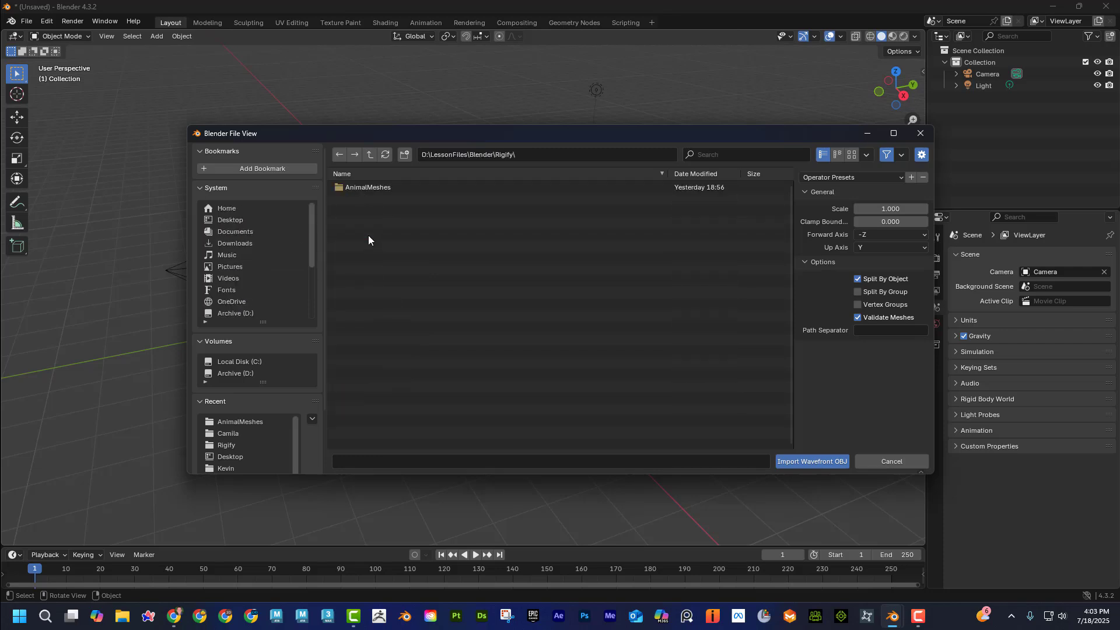
pyautogui.doubleClick(363, 186)
pyautogui.click(374, 200)
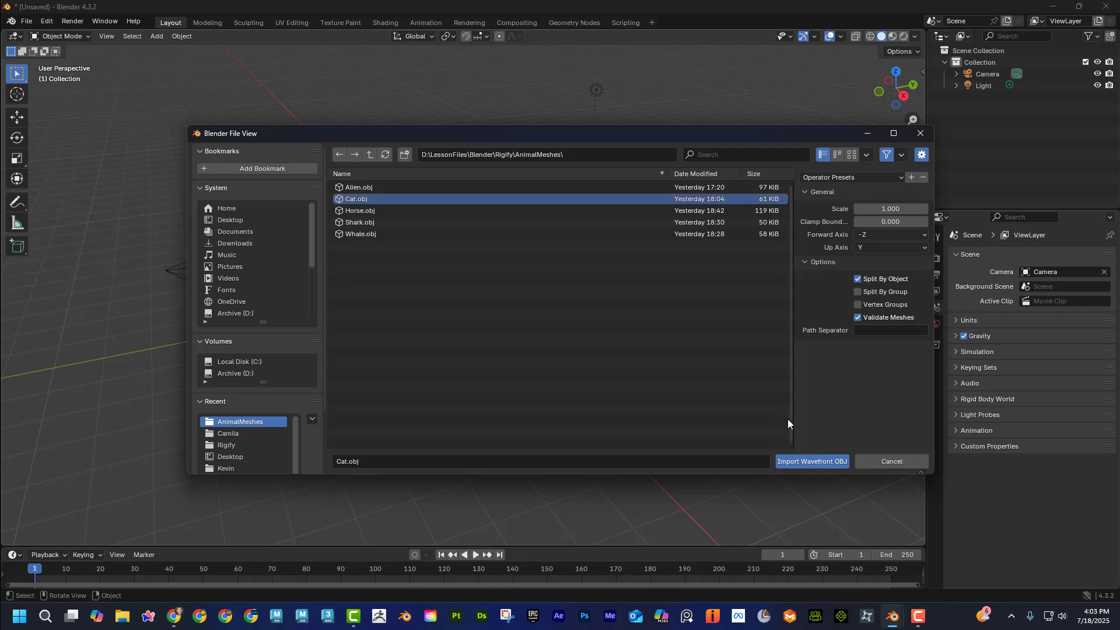
pyautogui.click(838, 463)
# Add the Rigify Cat meta-rig from the Animals armatures at the world origin.
pyautogui.scroll(-6, 481, 362)
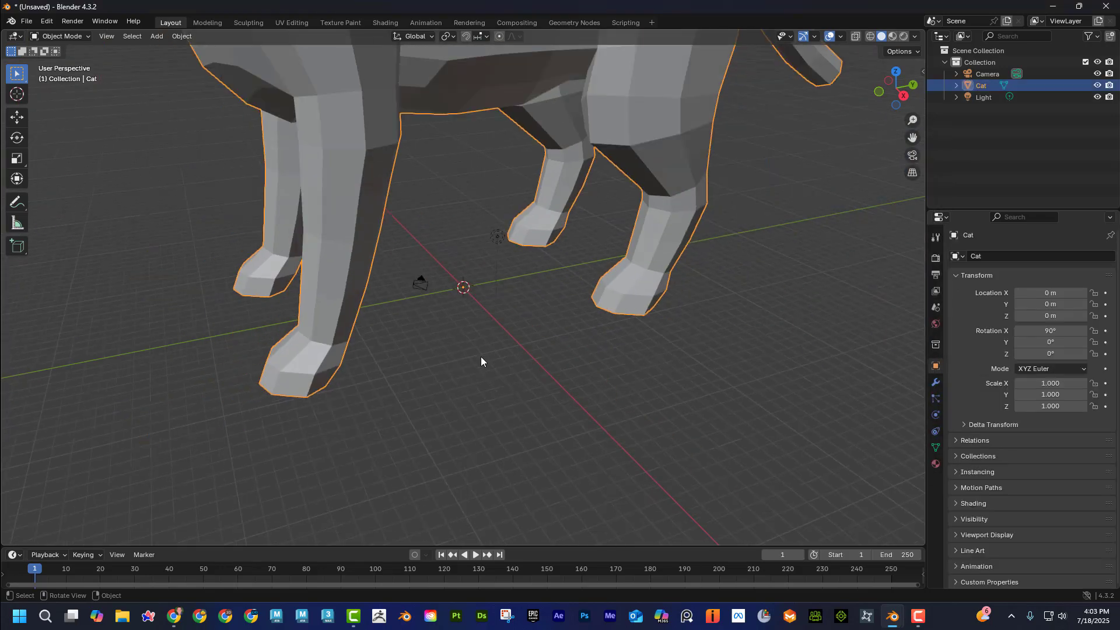
pyautogui.scroll(-2, 498, 366)
pyautogui.moveTo(498, 366)
pyautogui.mouseDown(button='middle')
pyautogui.moveTo(481, 393)
pyautogui.moveTo(487, 383)
pyautogui.mouseUp(button='middle')
pyautogui.scroll(5, 475, 359)
pyautogui.hotkey('shift', 'a')
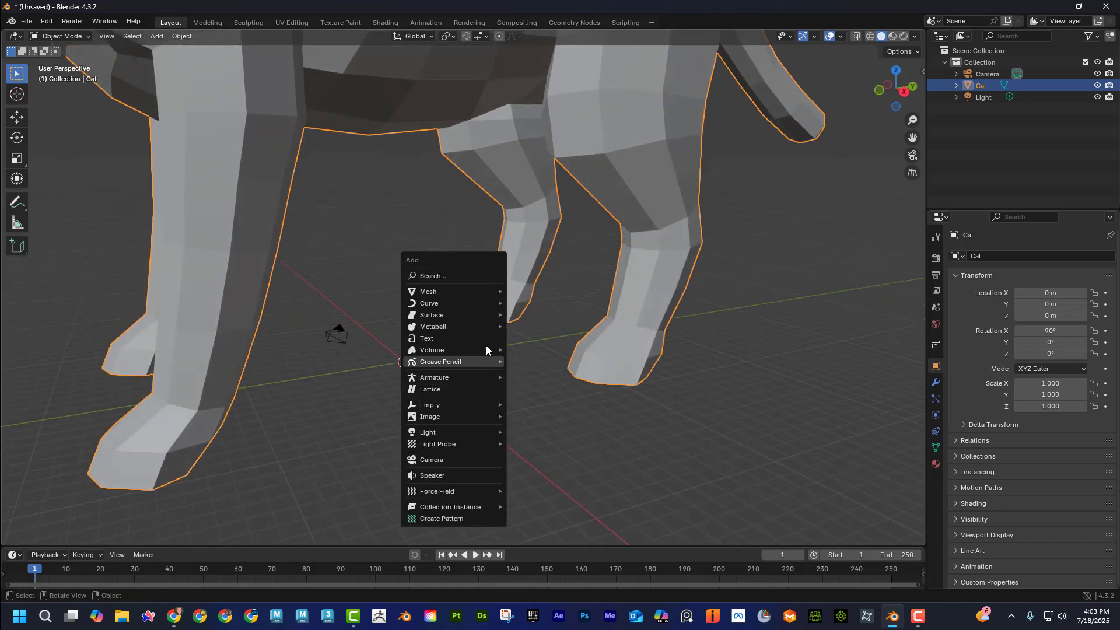
pyautogui.moveTo(503, 377)
pyautogui.moveTo(548, 388)
pyautogui.moveTo(647, 401)
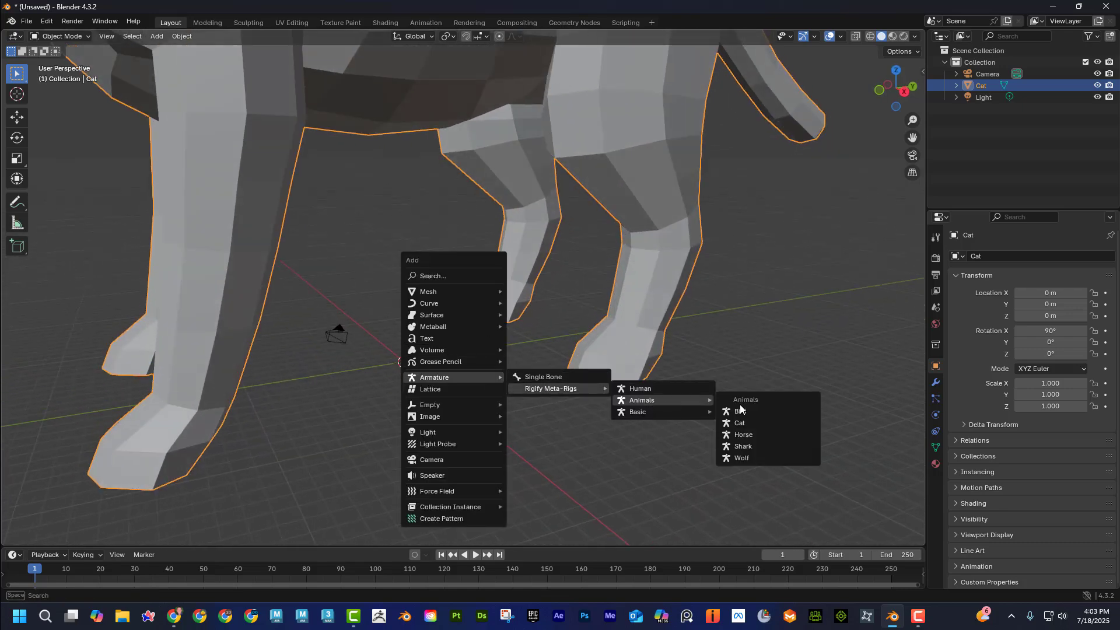
pyautogui.click(748, 423)
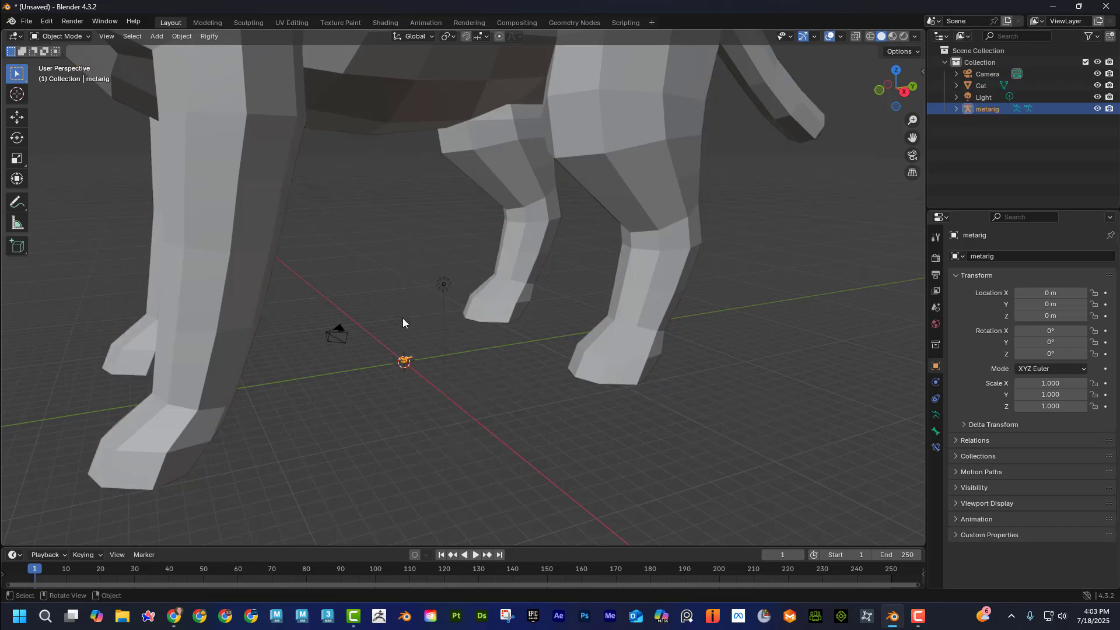
# Scale the imported cat mesh down uniformly to about 0.010 so it roughly matches the meta-rig's size.
pyautogui.click(485, 111)
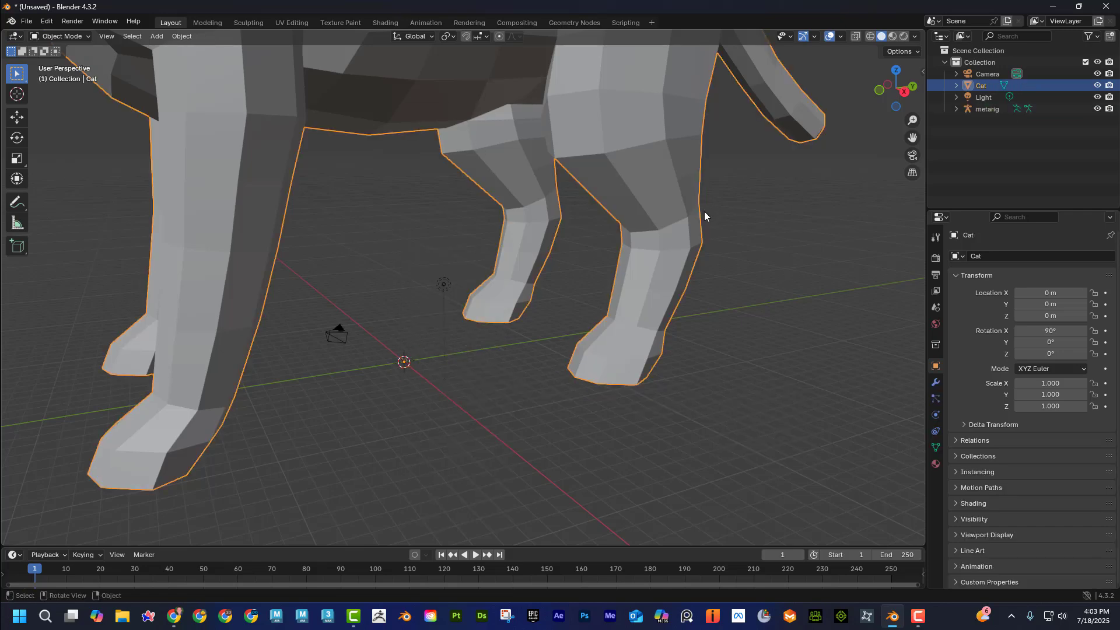
pyautogui.press('s')
pyautogui.click(493, 308)
pyautogui.press('s')
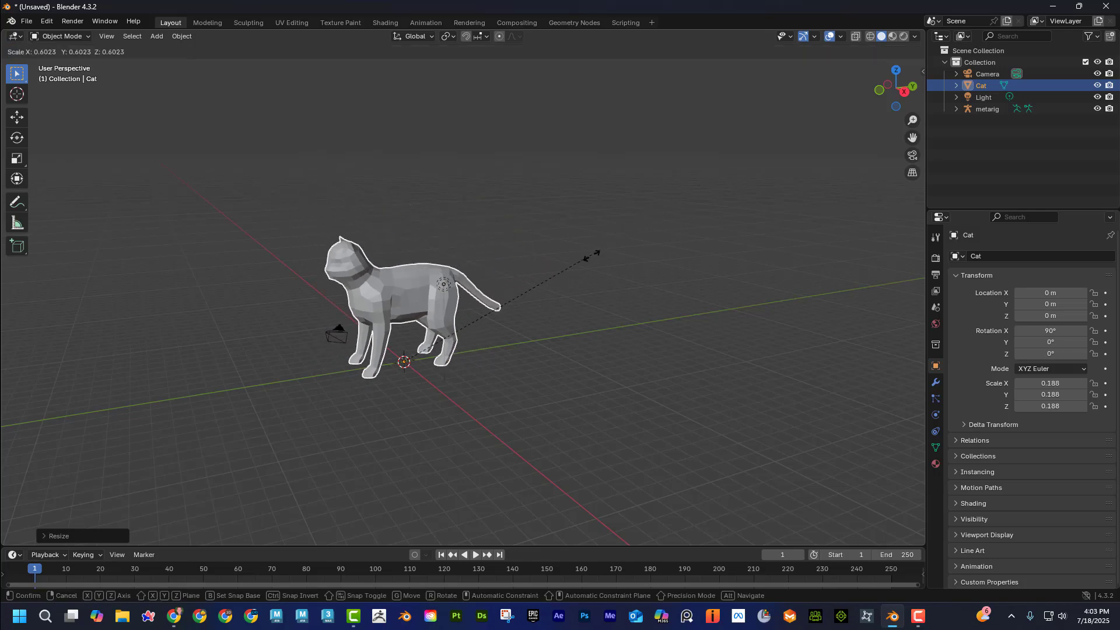
pyautogui.click(451, 322)
pyautogui.scroll(8, 502, 342)
pyautogui.keyDown('shift'); pyautogui.moveTo(502, 342); pyautogui.dragTo(632, 78, button='middle'); pyautogui.keyUp('shift')
pyautogui.scroll(2, 525, 268)
pyautogui.keyDown('shift'); pyautogui.moveTo(575, 183); pyautogui.dragTo(600, 153, button='middle'); pyautogui.keyUp('shift')
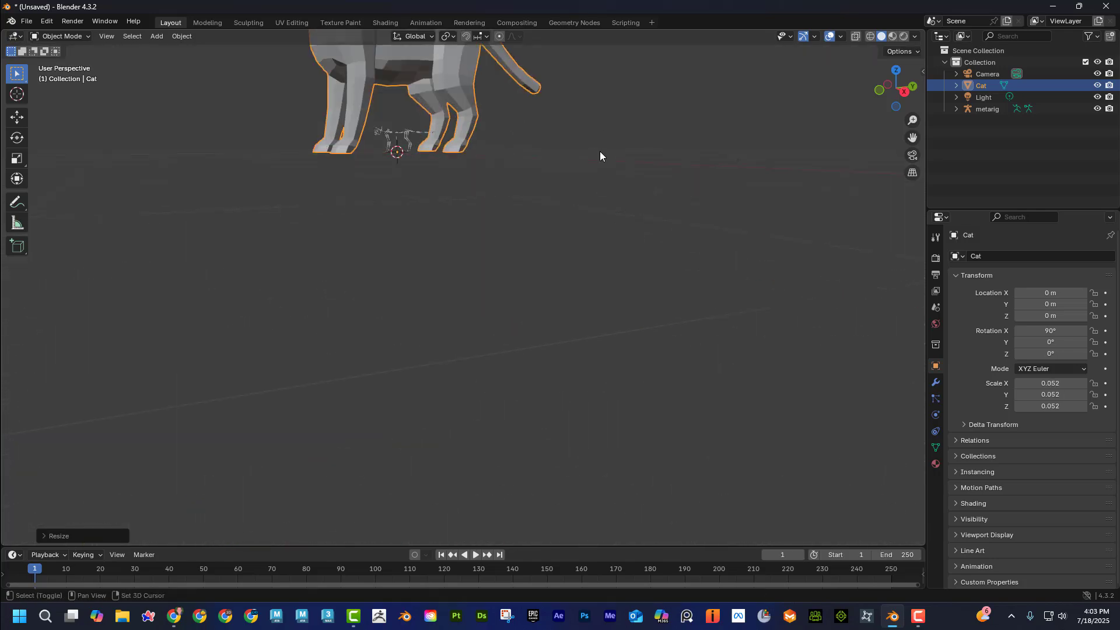
pyautogui.scroll(-2, 642, 157)
pyautogui.press('s')
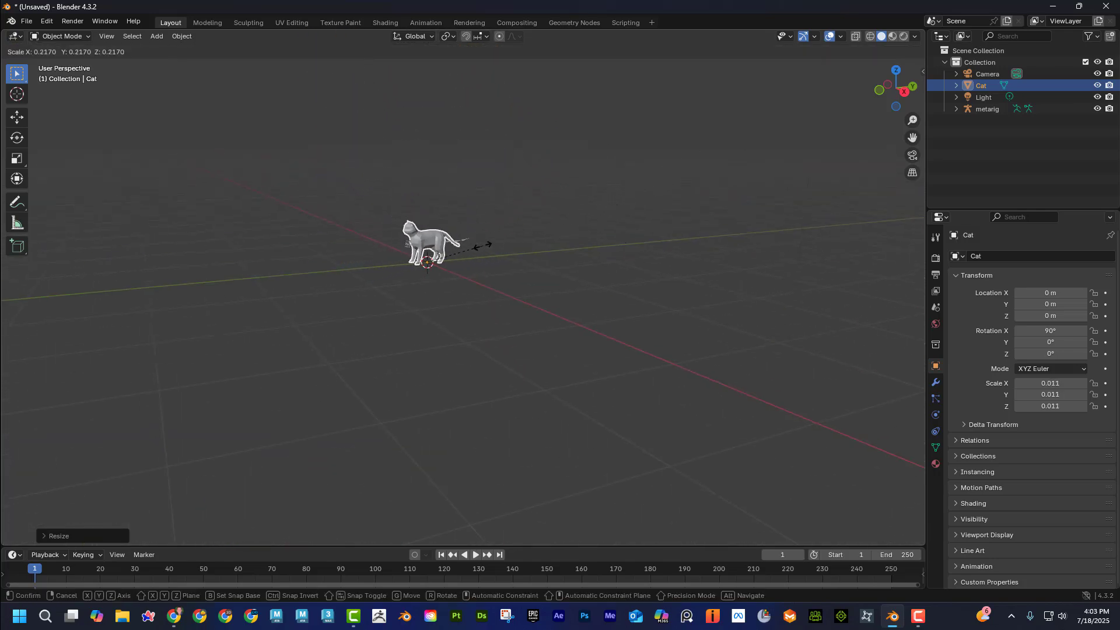
pyautogui.click(487, 256)
pyautogui.scroll(6, 488, 259)
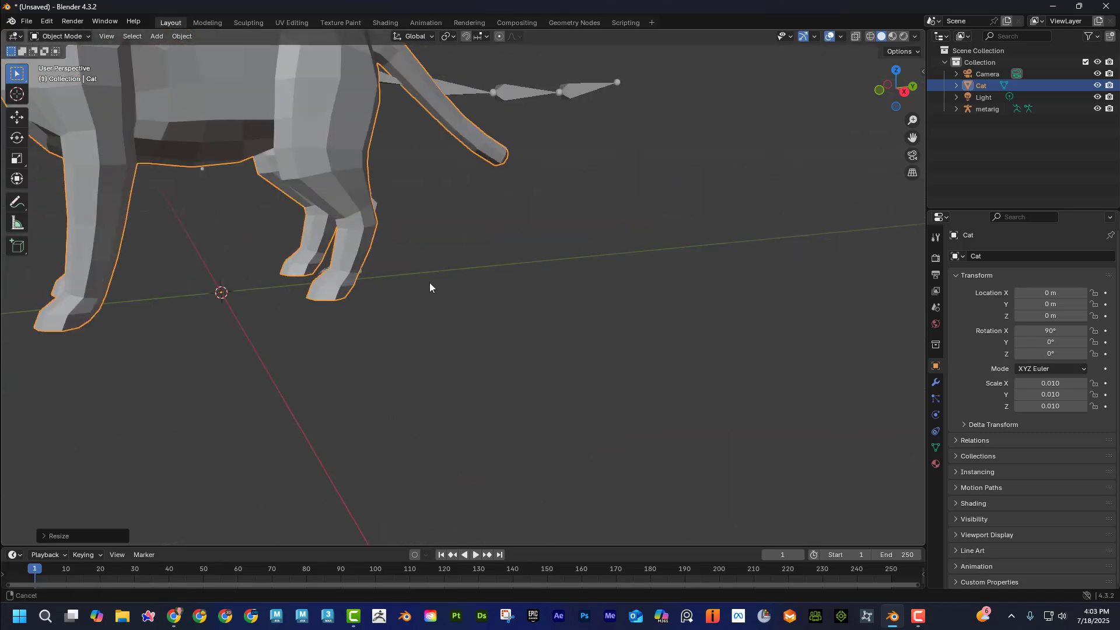
pyautogui.moveTo(430, 285); pyautogui.dragTo(518, 255, button='middle')
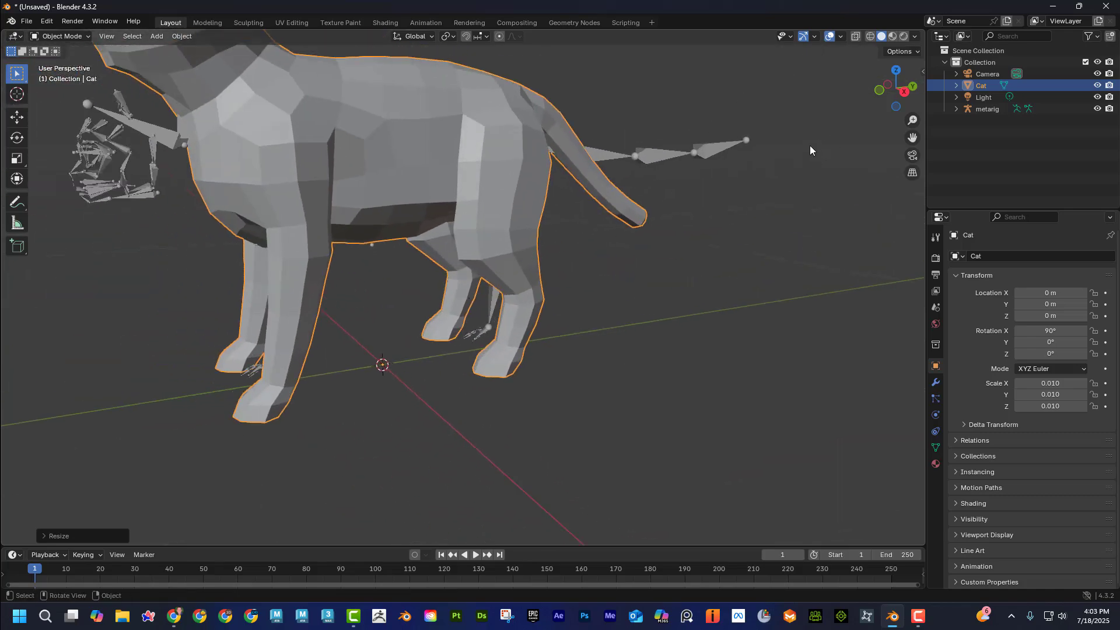
# Turn on X-ray and refine the cat mesh's uniform scale to about 0.009, matching the meta-rig in the right orthographic view.
pyautogui.press('KP_3')
pyautogui.keyDown('shift'); pyautogui.moveTo(265, 252); pyautogui.dragTo(447, 366, button='middle'); pyautogui.keyUp('shift')
pyautogui.scroll(5, 420, 343)
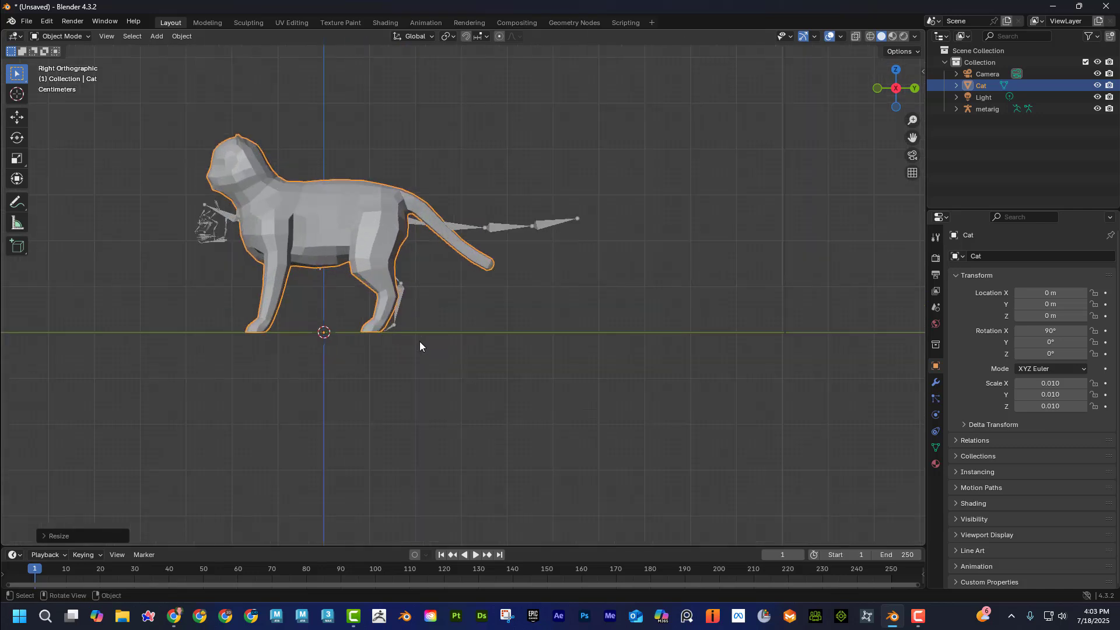
pyautogui.click(857, 37)
pyautogui.keyDown('shift'); pyautogui.moveTo(372, 285); pyautogui.dragTo(499, 280, button='middle'); pyautogui.keyUp('shift')
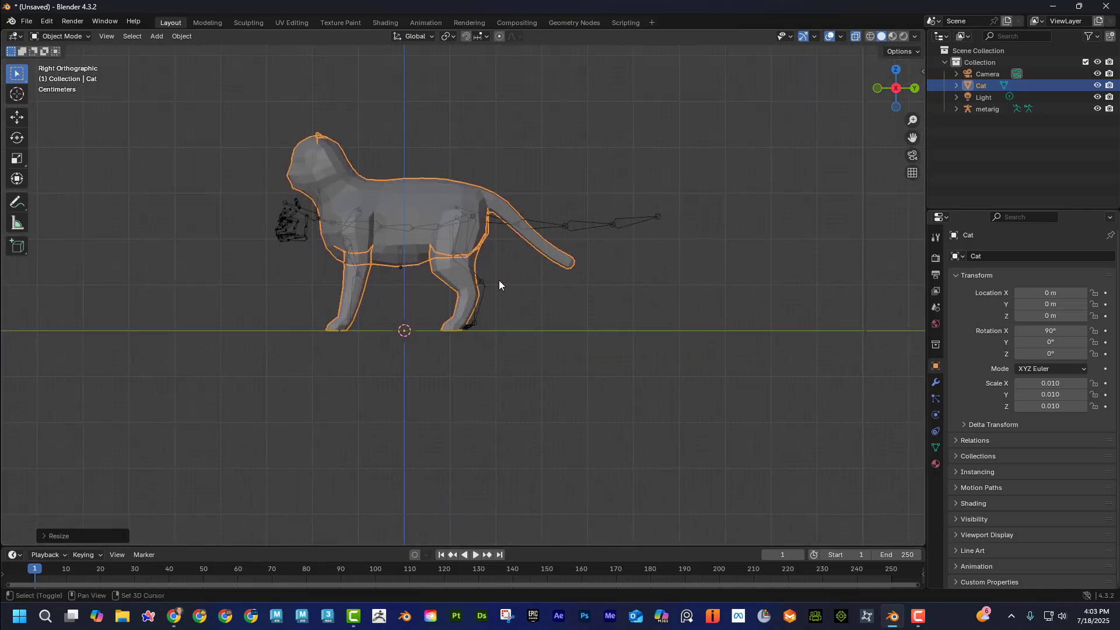
pyautogui.scroll(2, 499, 280)
pyautogui.press('s')
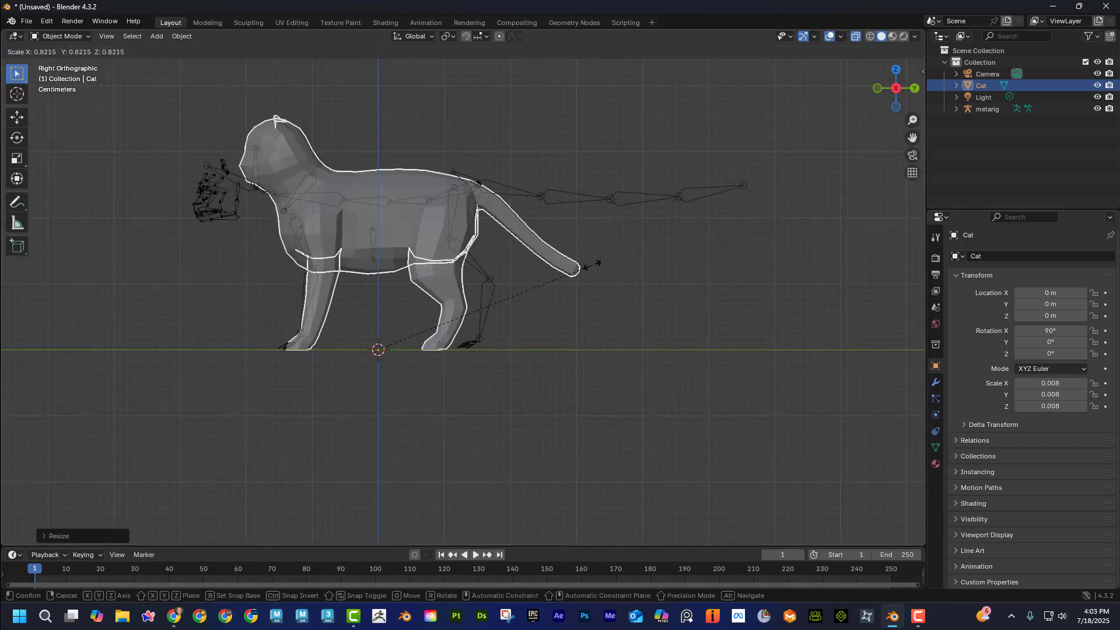
pyautogui.click(617, 263)
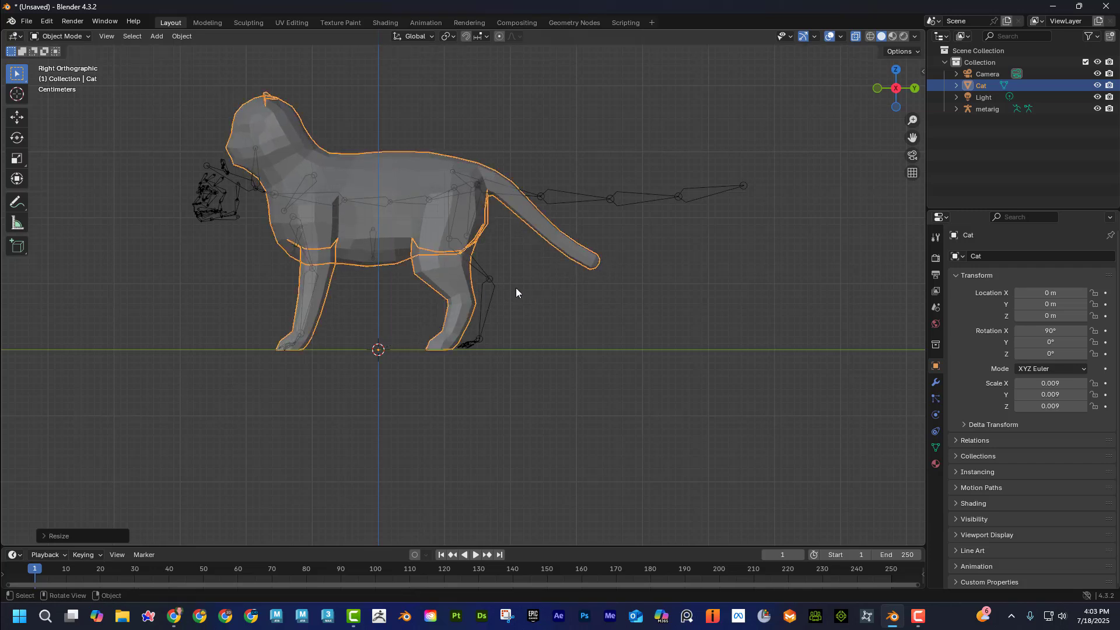
# Put the meta-rig in Edit Mode and select the lower hind leg and paw bones.
pyautogui.keyDown('shift'); pyautogui.moveTo(517, 292); pyautogui.dragTo(555, 290, button='middle'); pyautogui.keyUp('shift')
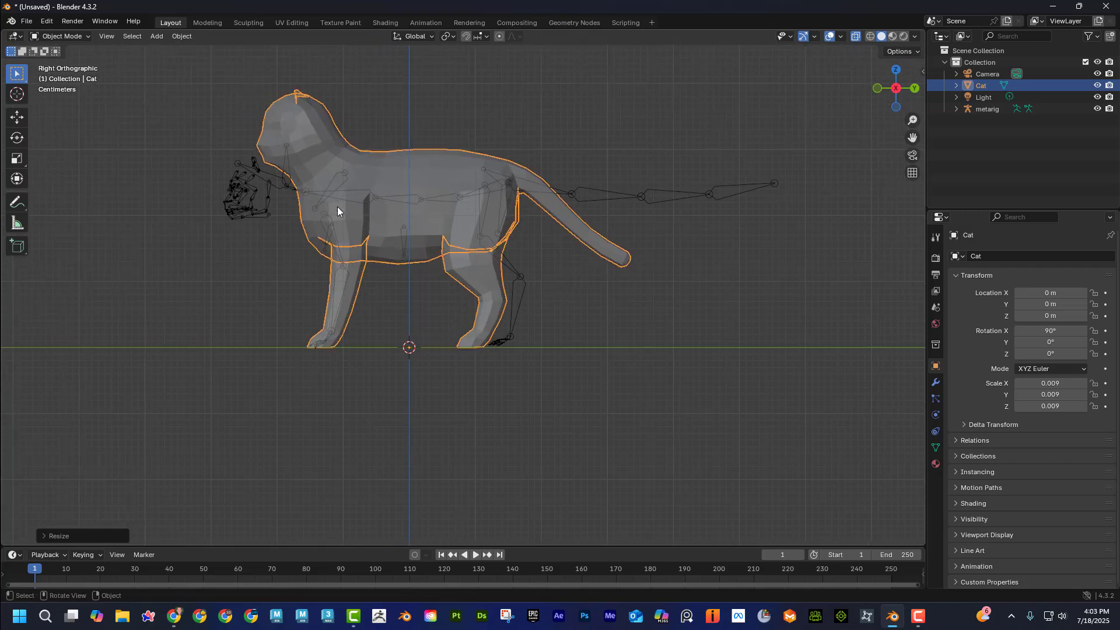
pyautogui.keyDown('shift'); pyautogui.moveTo(313, 200); pyautogui.dragTo(338, 219, button='middle'); pyautogui.keyUp('shift')
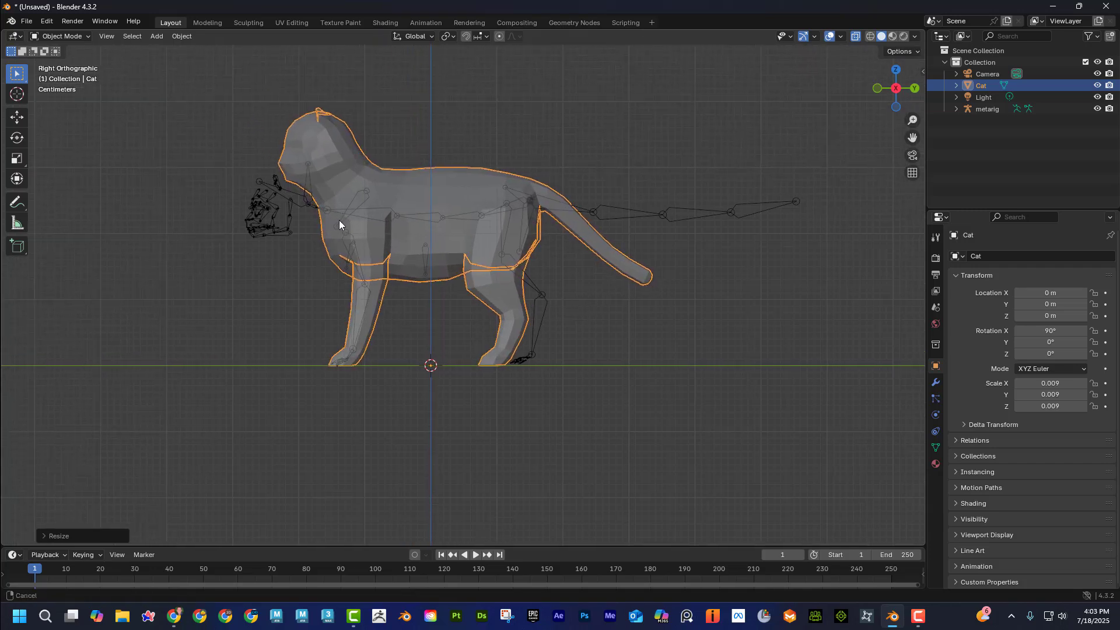
pyautogui.click(294, 200)
pyautogui.click(59, 36)
pyautogui.click(57, 62)
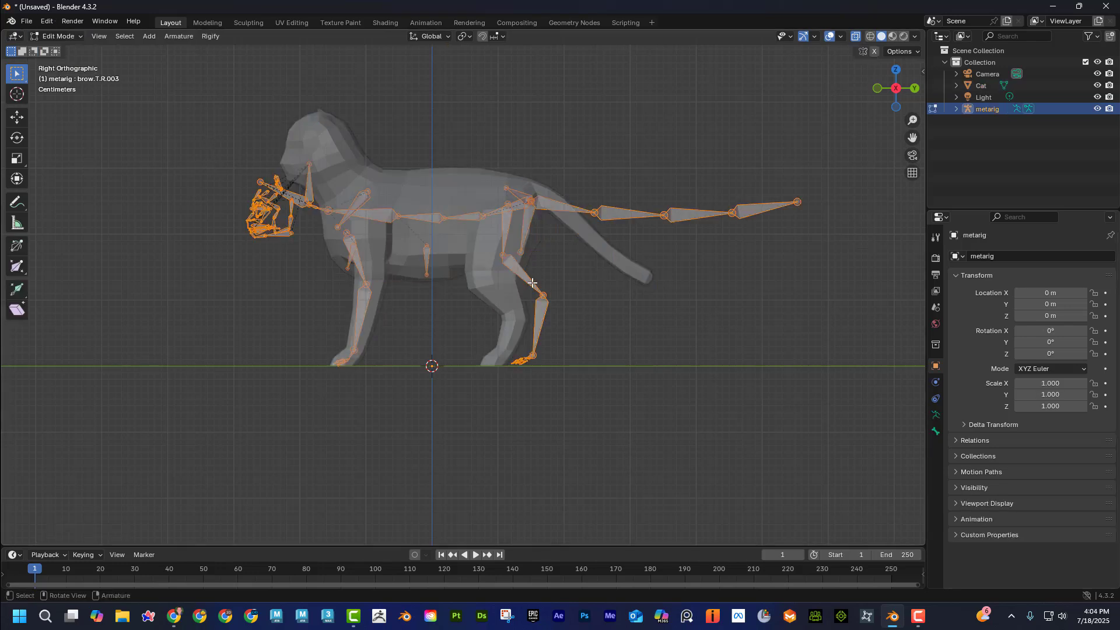
pyautogui.moveTo(505, 292); pyautogui.dragTo(611, 416)
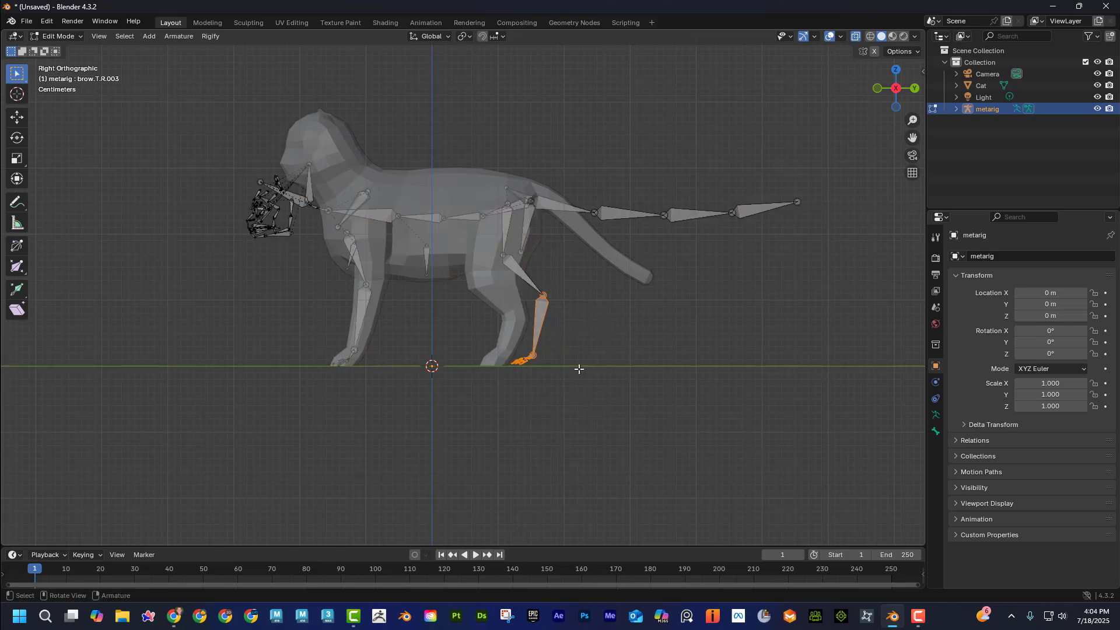
pyautogui.press('g')
pyautogui.click(540, 372)
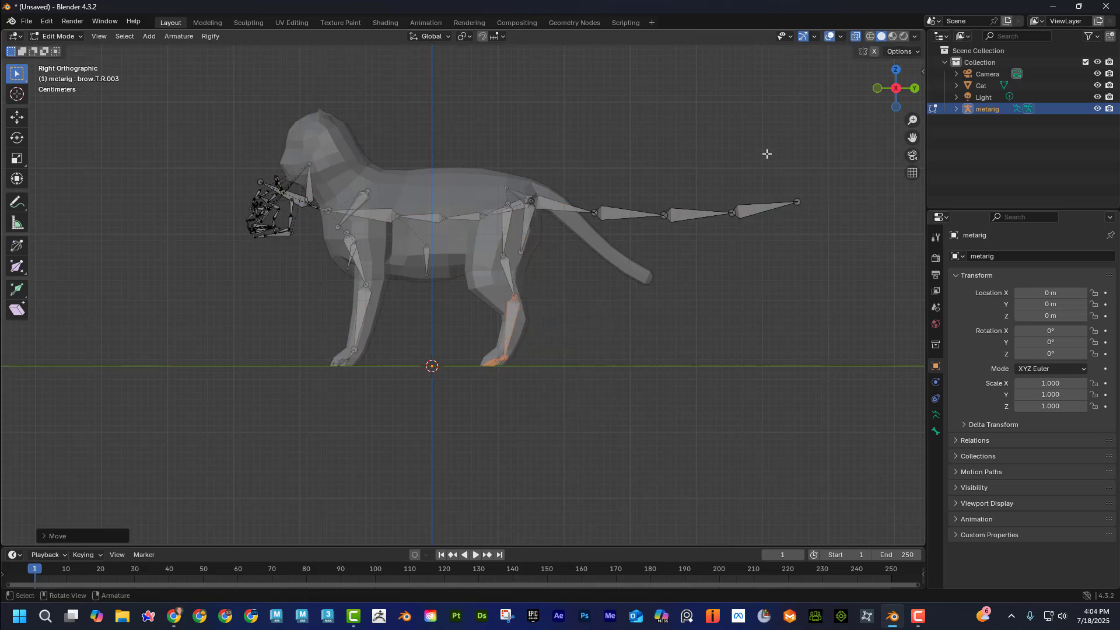
pyautogui.hotkey('ctrl', 'z')
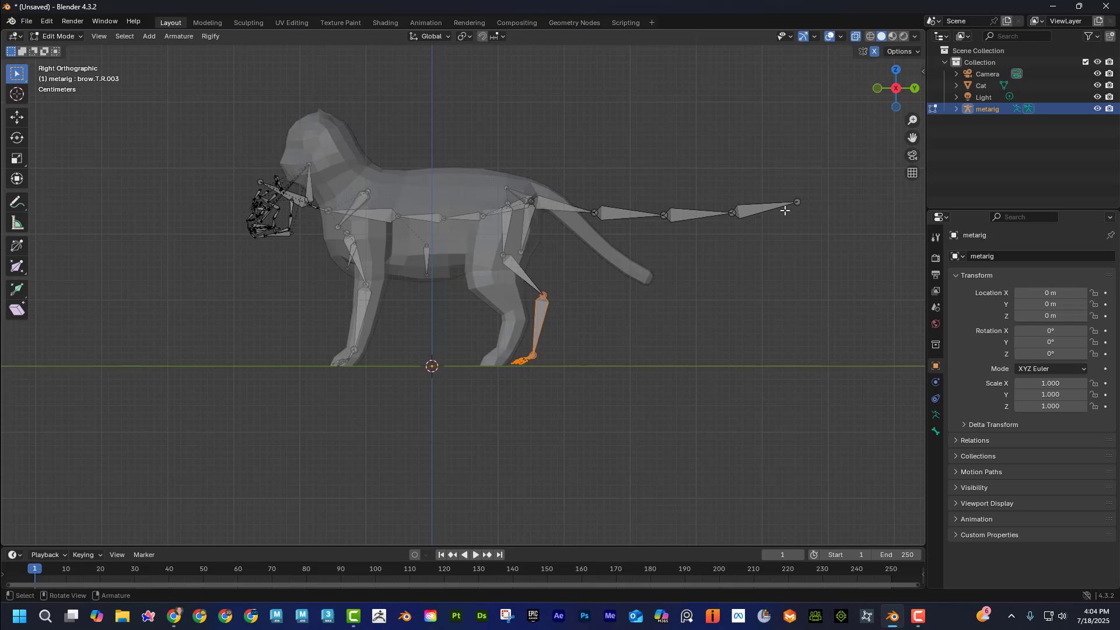
# Move the lower hind leg and paw bones inside the cat's hind leg, then shift the knee joint down and forward.
pyautogui.press('g')
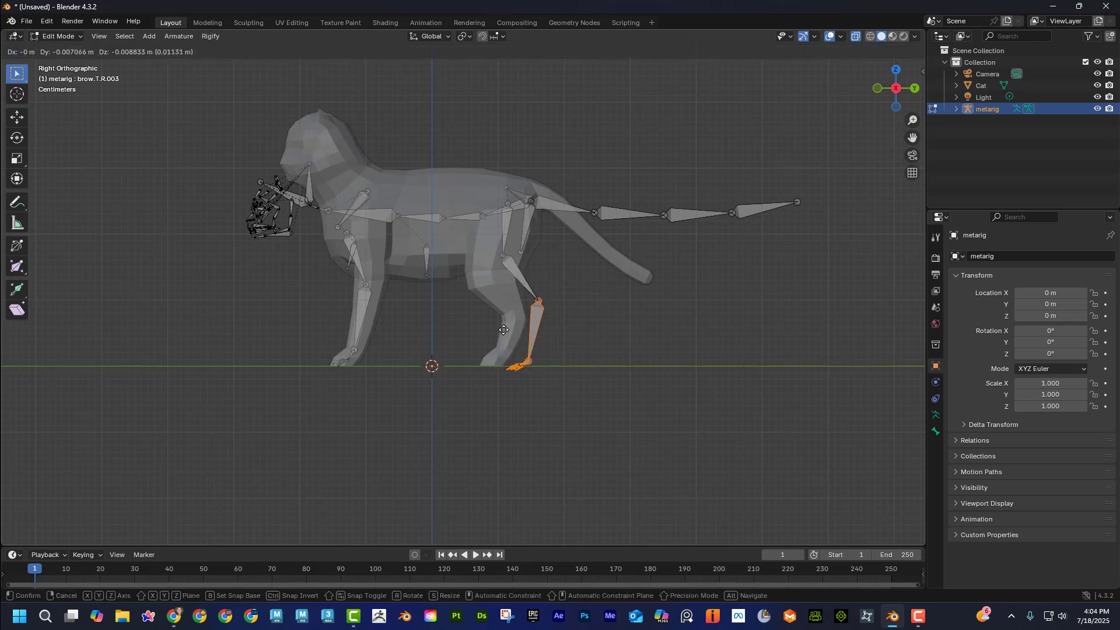
pyautogui.click(503, 365)
pyautogui.moveTo(522, 416); pyautogui.dragTo(473, 365)
pyautogui.press('g')
pyautogui.click(468, 344)
pyautogui.moveTo(492, 243); pyautogui.dragTo(509, 274)
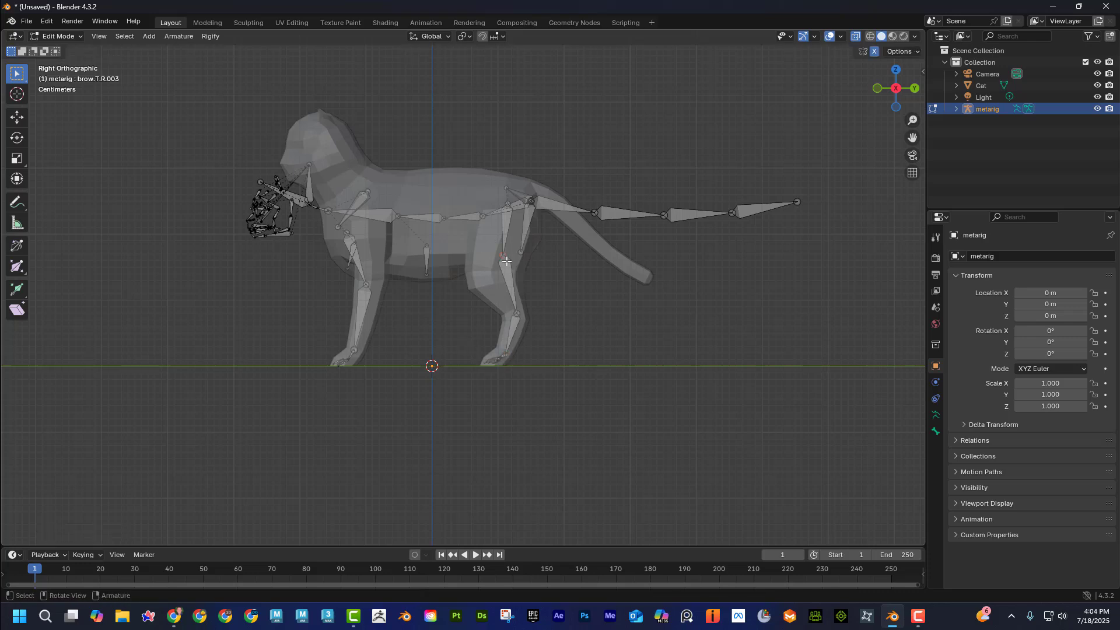
pyautogui.press('g')
pyautogui.click(493, 296)
# Align the front leg's elbow joint with the mesh and move the upper arm's top joint back into the shoulder.
pyautogui.moveTo(313, 347); pyautogui.dragTo(369, 280)
pyautogui.press('g')
pyautogui.click(383, 298)
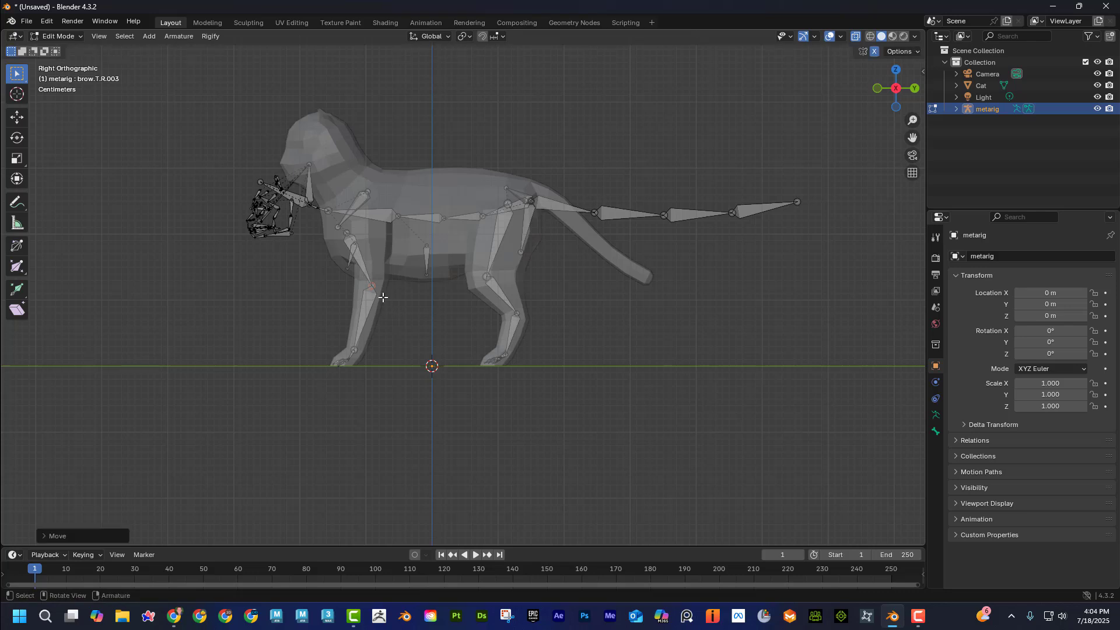
pyautogui.click(340, 230)
pyautogui.press('g')
pyautogui.click(371, 235)
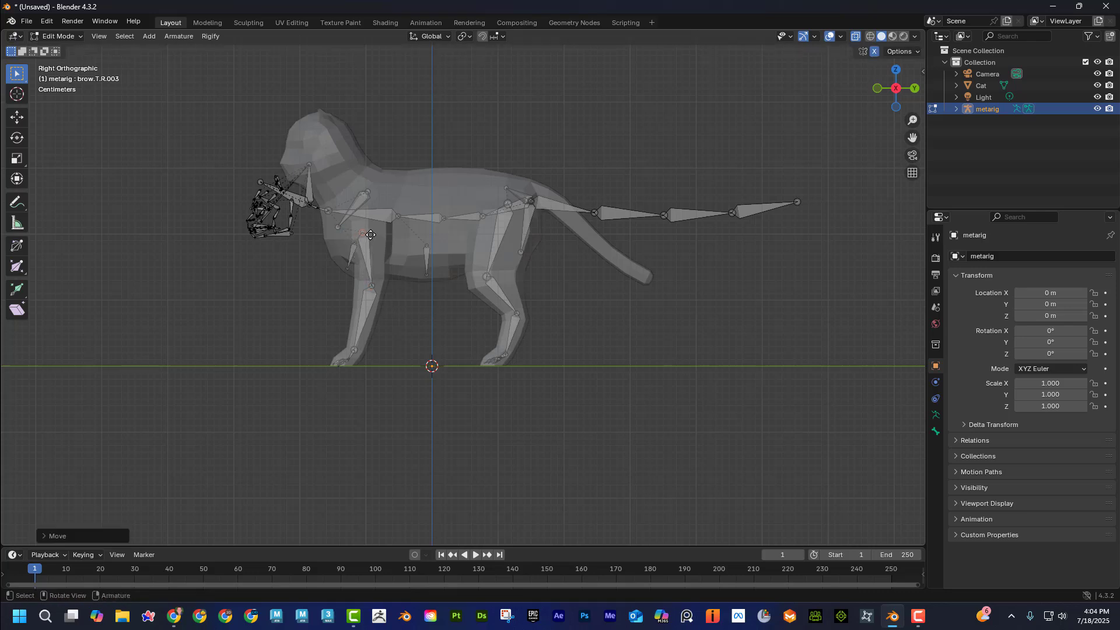
# Move the tail's base joint and the first tail joint onto the upper part of the cat's tail.
pyautogui.click(525, 189)
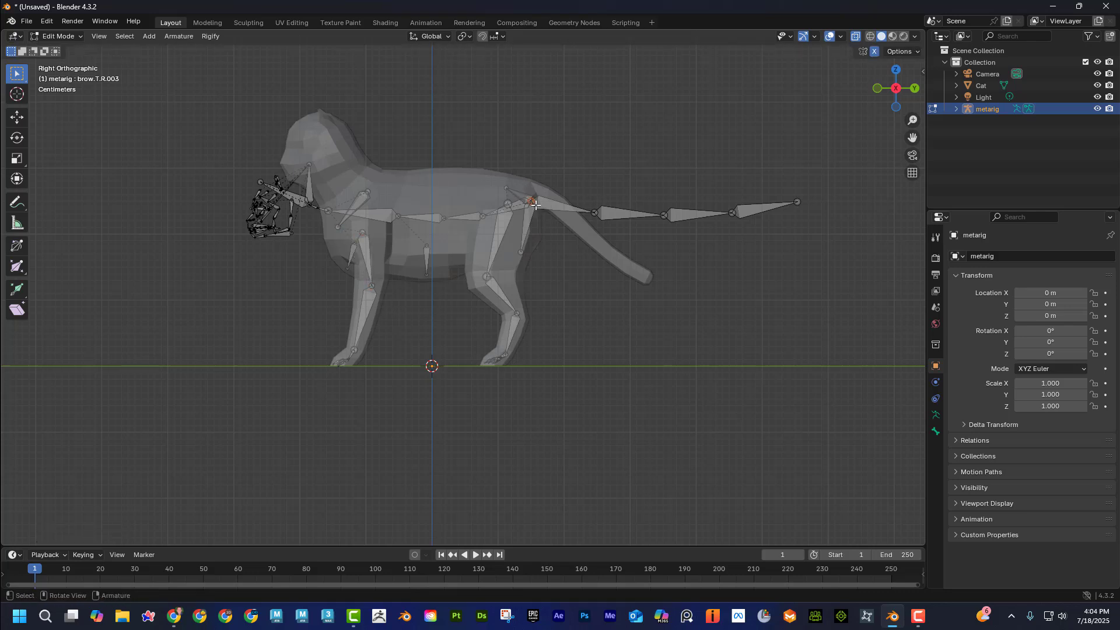
pyautogui.press('g')
pyautogui.click(536, 191)
pyautogui.click(594, 210)
pyautogui.press('g')
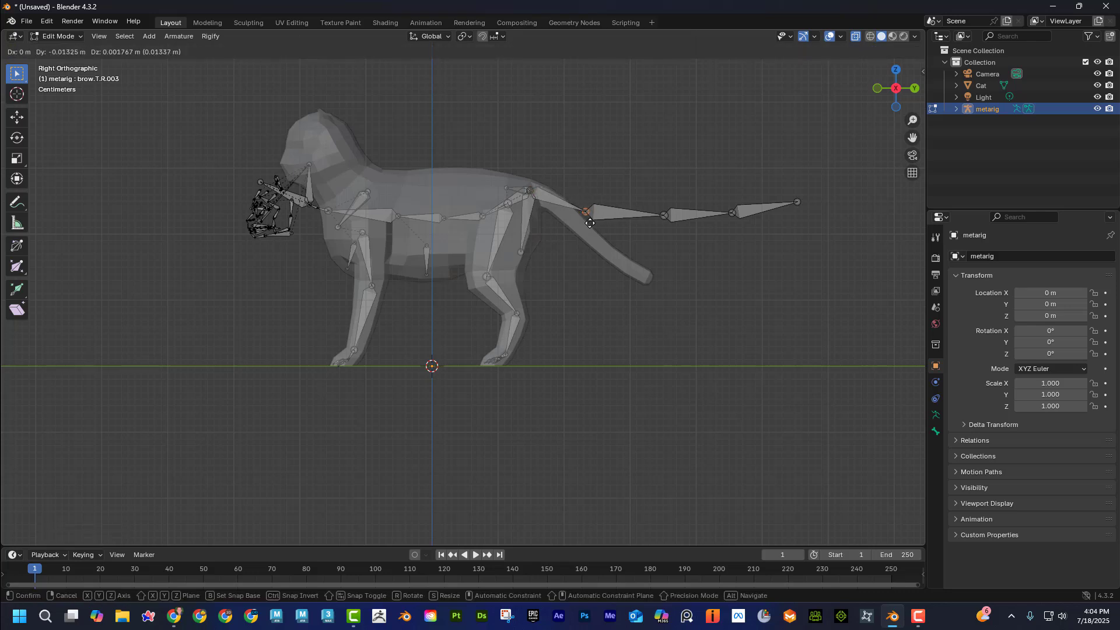
pyautogui.click(571, 214)
# Place the remaining tail joints along the mesh's tail, with the last bone ending at the tail tip.
pyautogui.click(664, 215)
pyautogui.press('g')
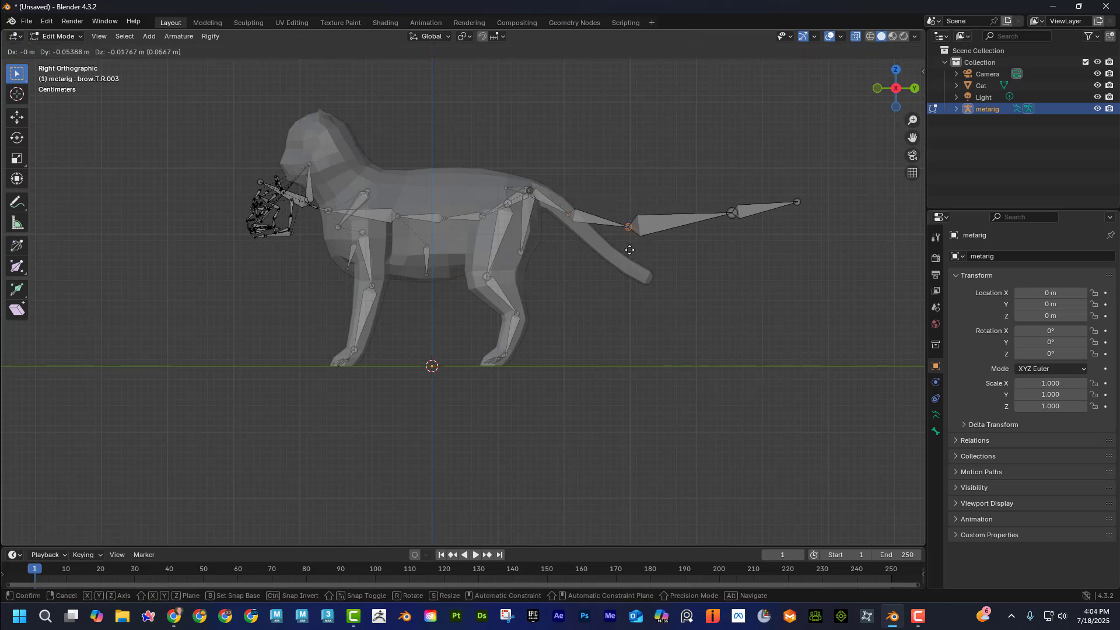
pyautogui.click(608, 257)
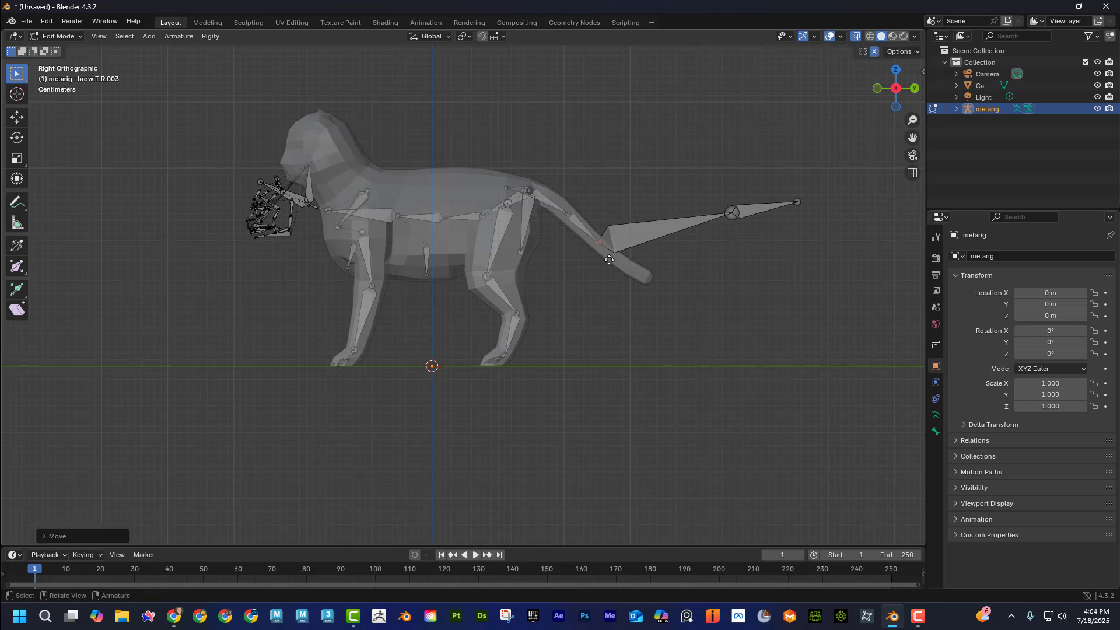
pyautogui.click(733, 213)
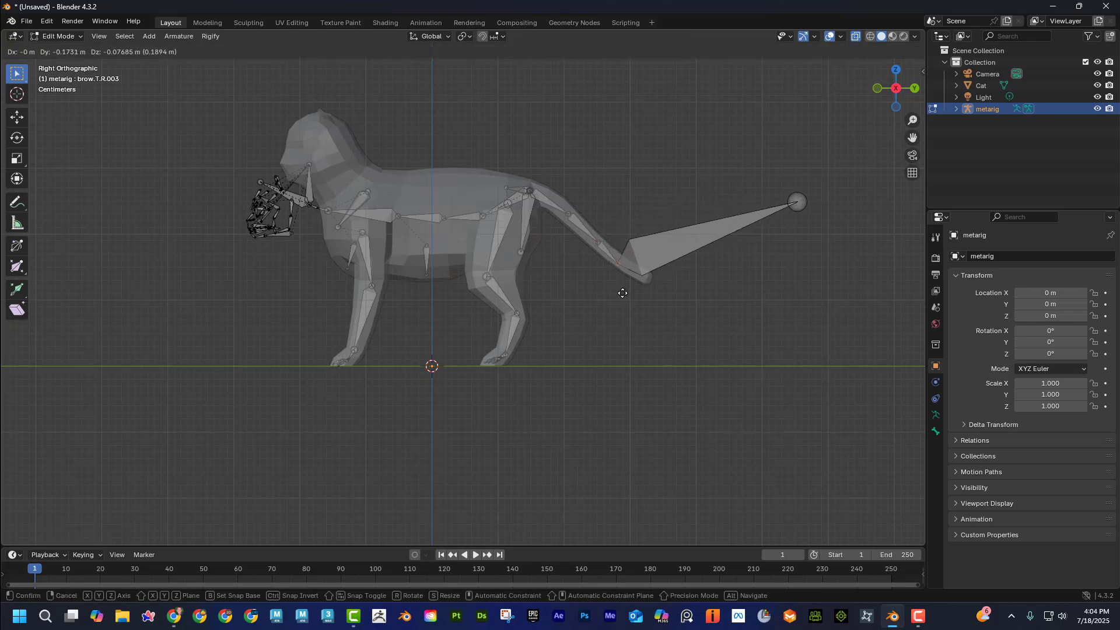
pyautogui.click(625, 290)
pyautogui.click(797, 202)
pyautogui.press('g')
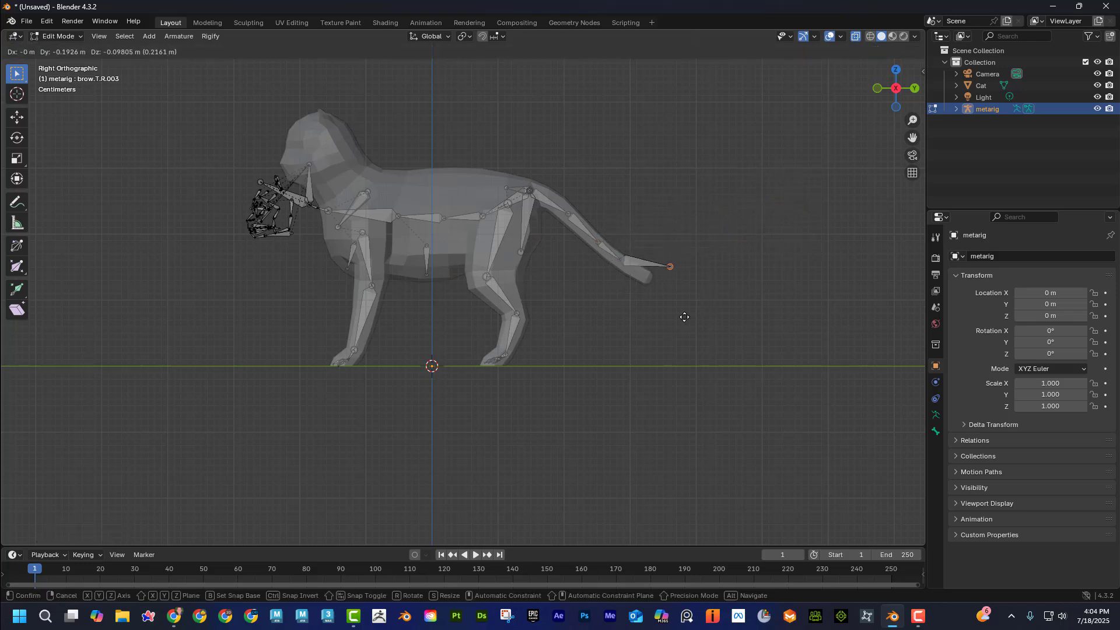
pyautogui.click(671, 326)
# Raise the neck, head and face bones toward the cat's head, moving the head and face group separately from the neck.
pyautogui.scroll(1, 499, 210)
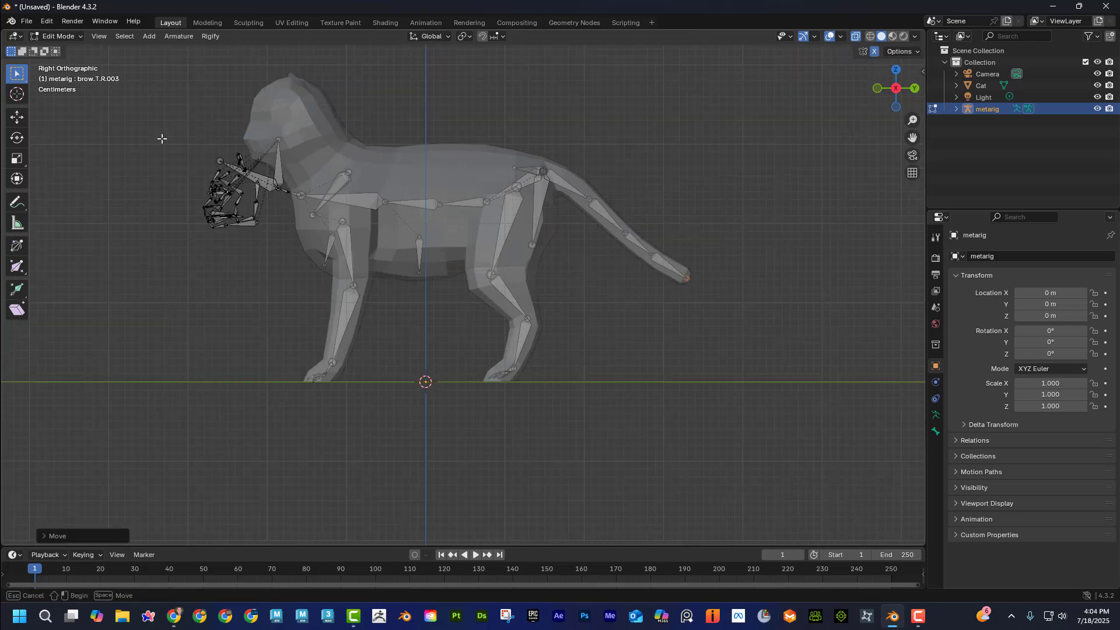
pyautogui.moveTo(162, 139); pyautogui.dragTo(307, 261)
pyautogui.press('g')
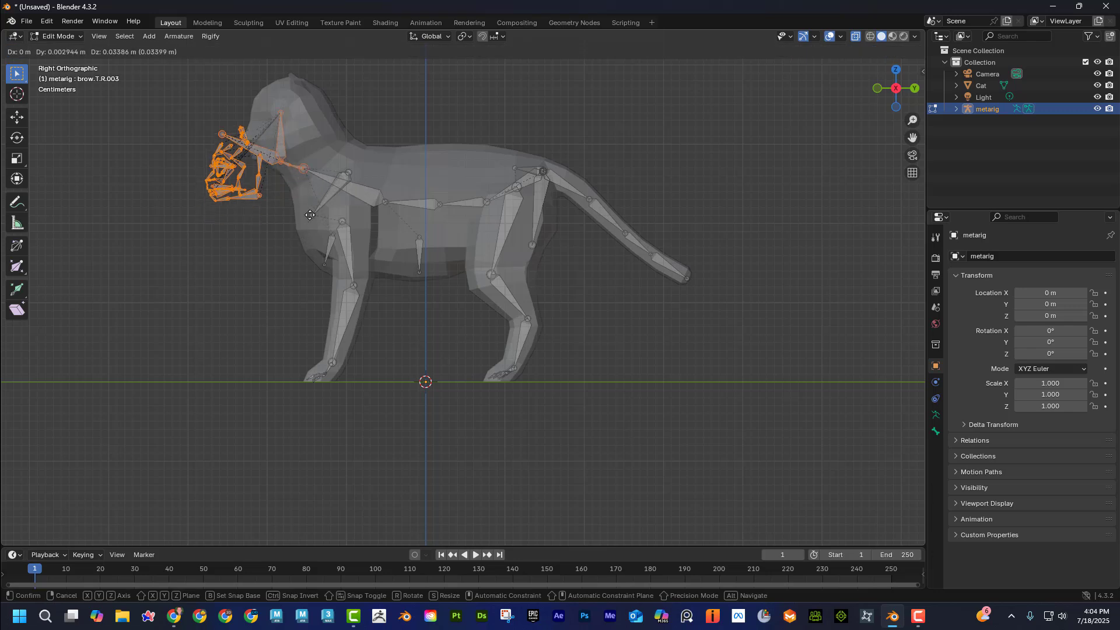
pyautogui.click(330, 207)
pyautogui.moveTo(213, 102); pyautogui.dragTo(295, 217)
pyautogui.press('g')
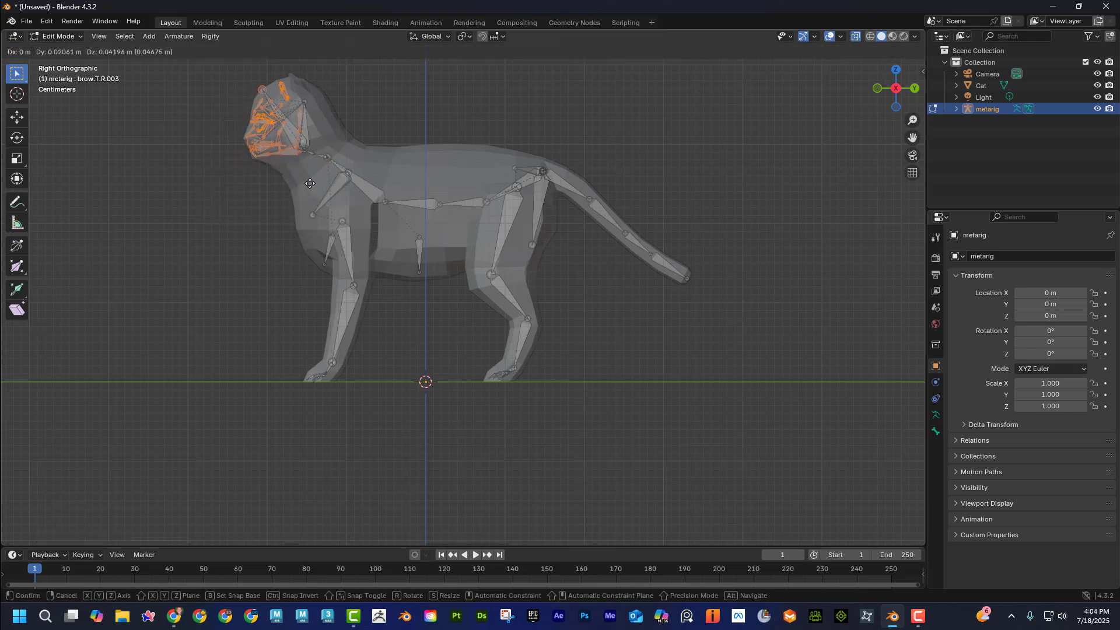
pyautogui.click(296, 194)
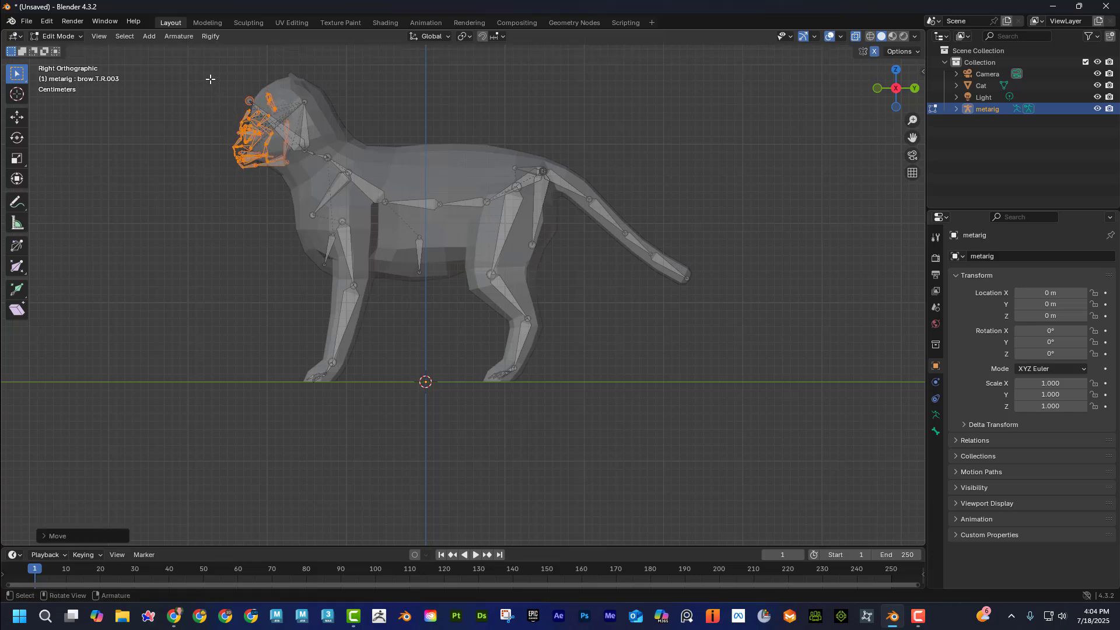
# Shift the head and face bones back inside the cat's head, and move the neck joint behind them slightly back.
pyautogui.moveTo(211, 78); pyautogui.dragTo(320, 193)
pyautogui.press('g')
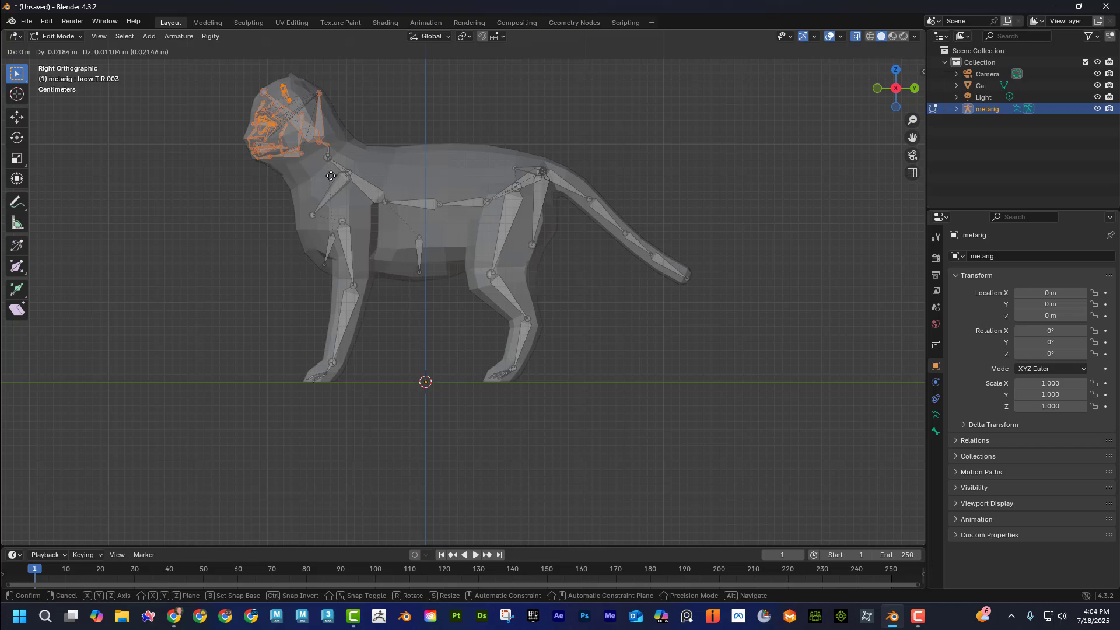
pyautogui.click(330, 177)
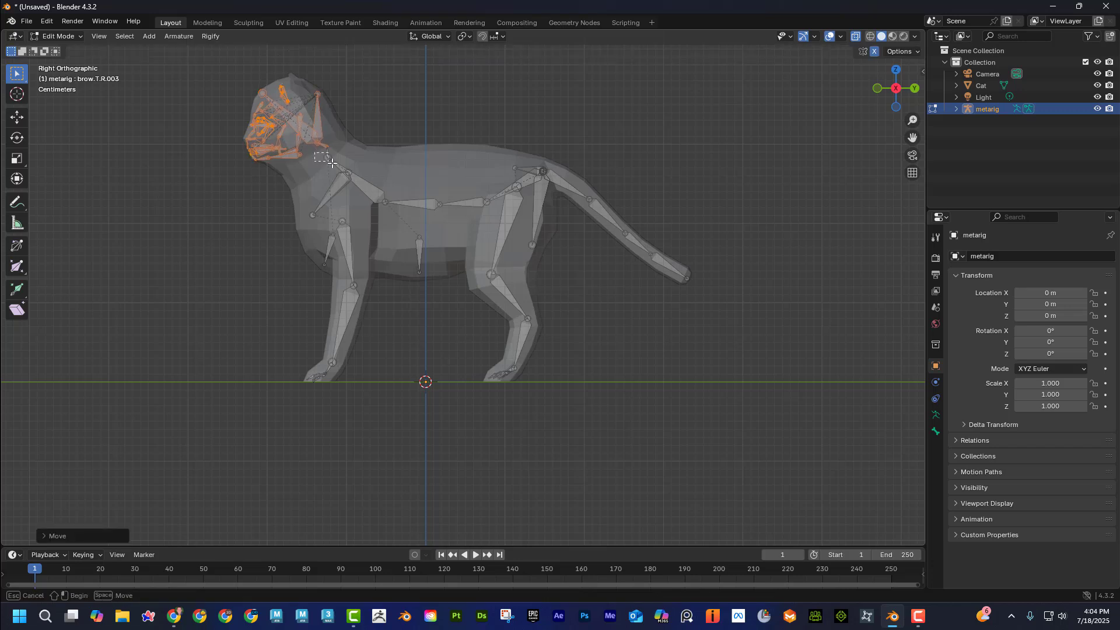
pyautogui.click(328, 157)
pyautogui.press('g')
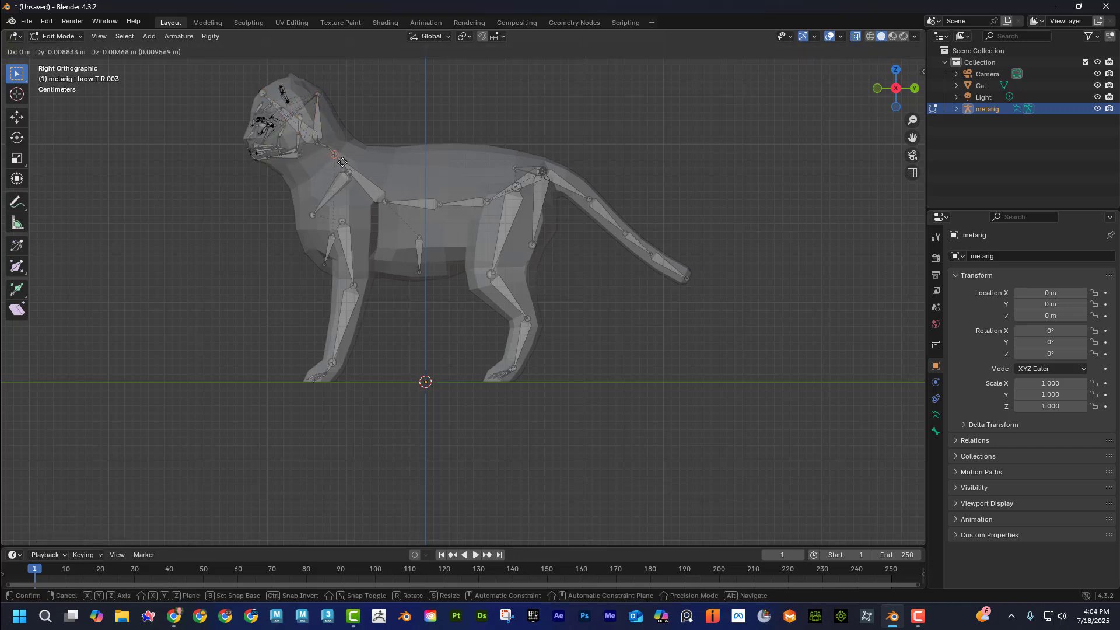
pyautogui.click(342, 163)
# In the front view, move the lower leg and paw bones outward so they sit inside the cat's leg.
pyautogui.moveTo(376, 126); pyautogui.dragTo(475, 191, button='middle')
pyautogui.press('KP_1')
pyautogui.scroll(-4, 415, 268)
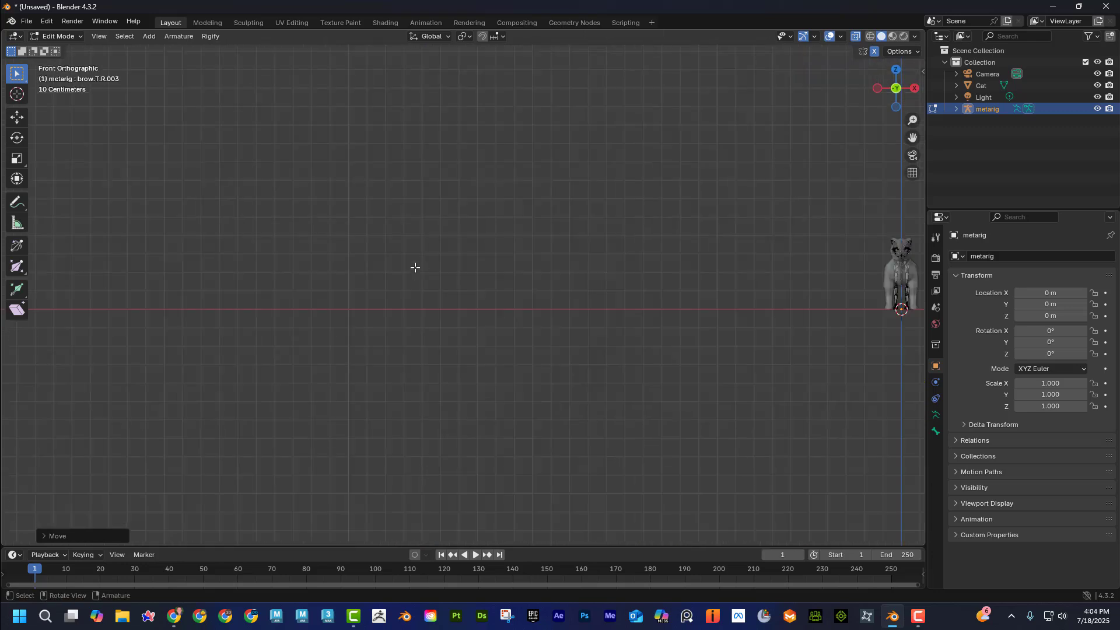
pyautogui.keyDown('shift'); pyautogui.moveTo(869, 317); pyautogui.dragTo(431, 357, button='middle'); pyautogui.keyUp('shift')
pyautogui.scroll(10, 432, 357)
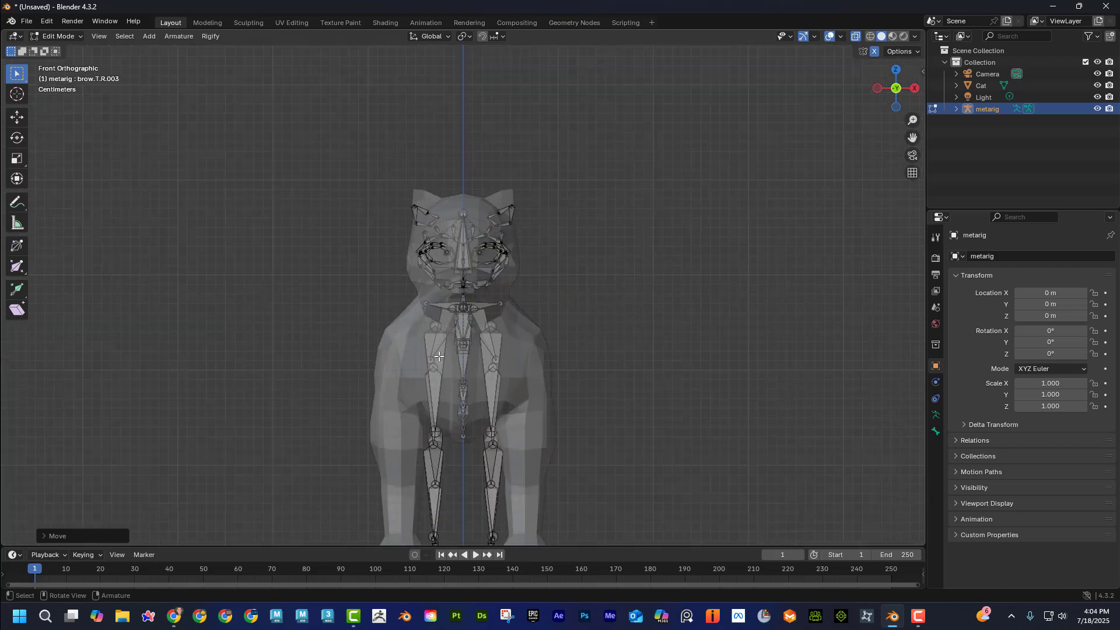
pyautogui.scroll(-1, 566, 358)
pyautogui.keyDown('shift'); pyautogui.moveTo(550, 362); pyautogui.dragTo(482, 225, button='middle'); pyautogui.keyUp('shift')
pyautogui.keyDown('shift'); pyautogui.moveTo(507, 443); pyautogui.dragTo(504, 413, button='middle'); pyautogui.keyUp('shift')
pyautogui.moveTo(503, 455); pyautogui.dragTo(400, 284)
pyautogui.press('g')
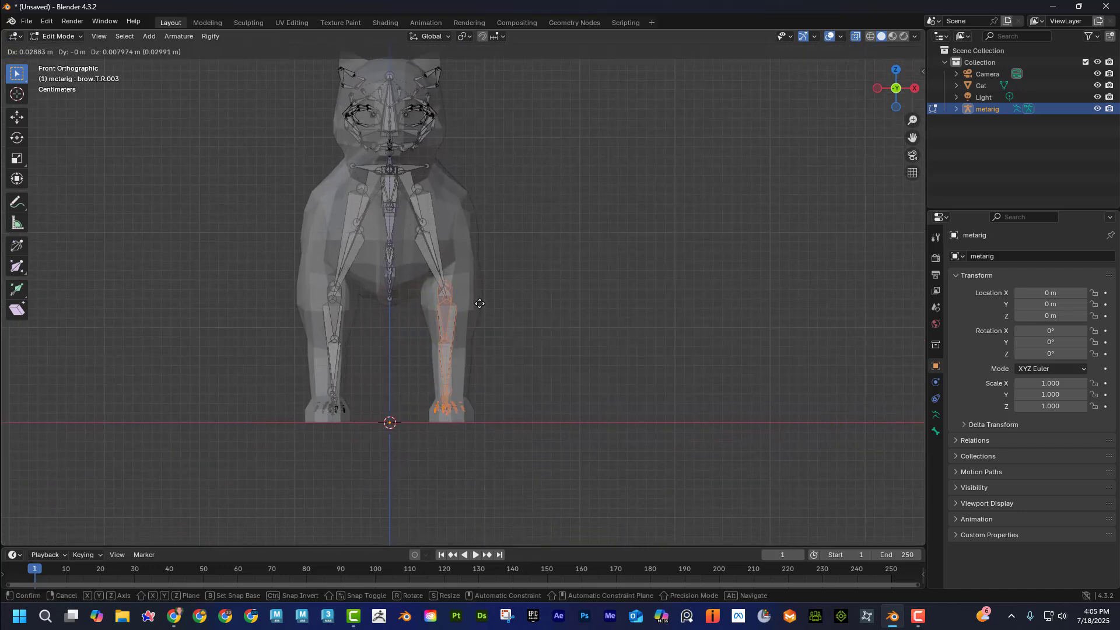
pyautogui.click(484, 305)
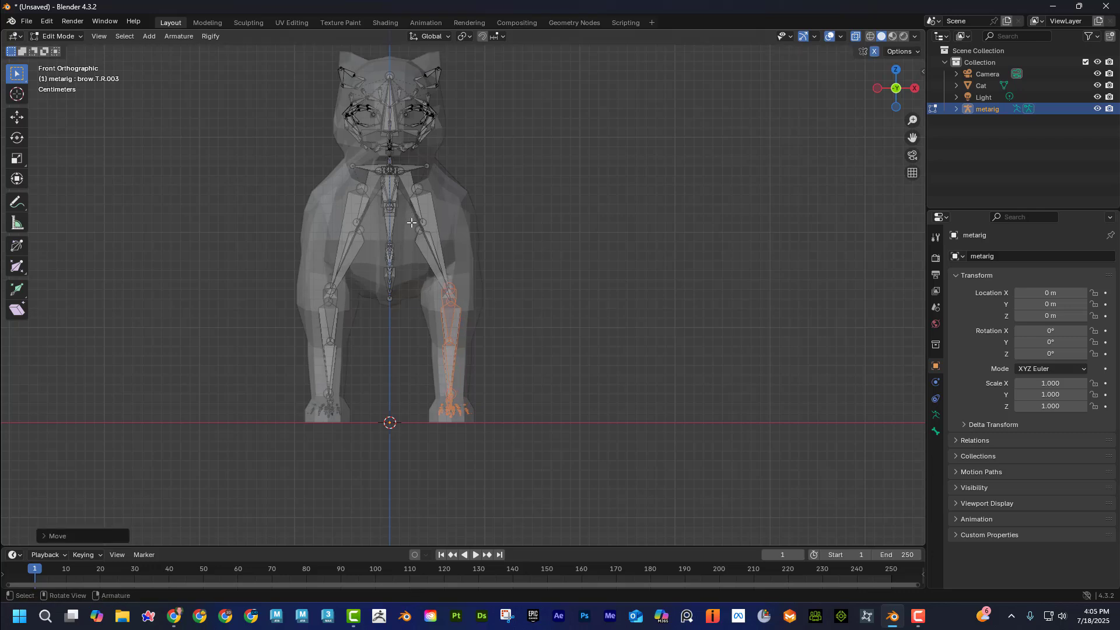
# Move the upper leg bones outward from the chest and bring their lower joint back in line with the lower leg.
pyautogui.click(412, 223)
pyautogui.press('g')
pyautogui.click(498, 295)
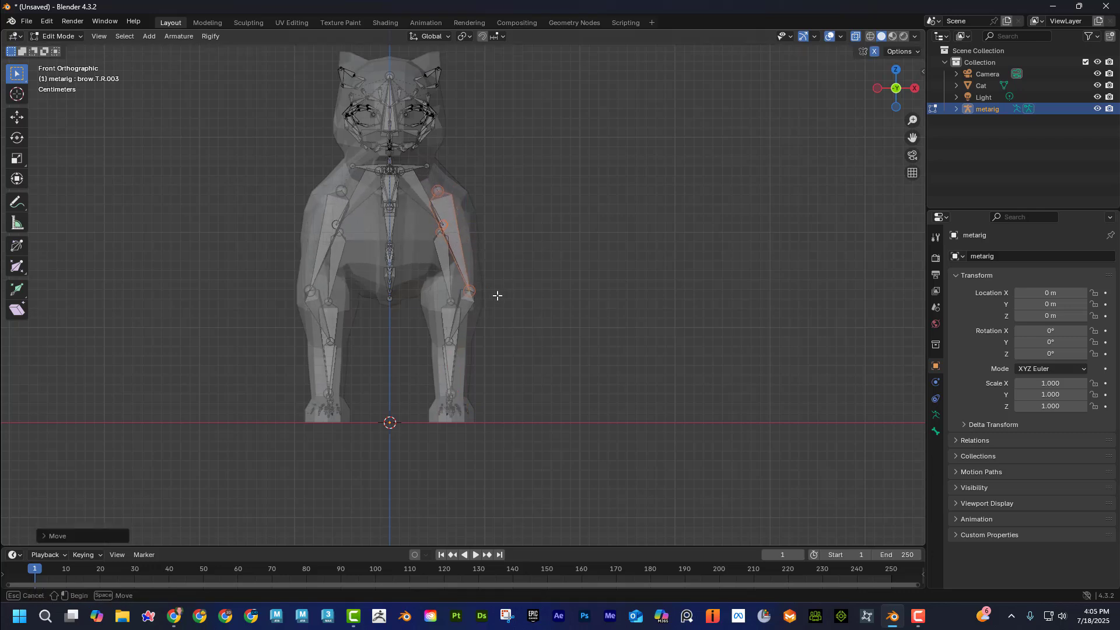
pyautogui.moveTo(462, 283); pyautogui.dragTo(459, 282)
pyautogui.press('g')
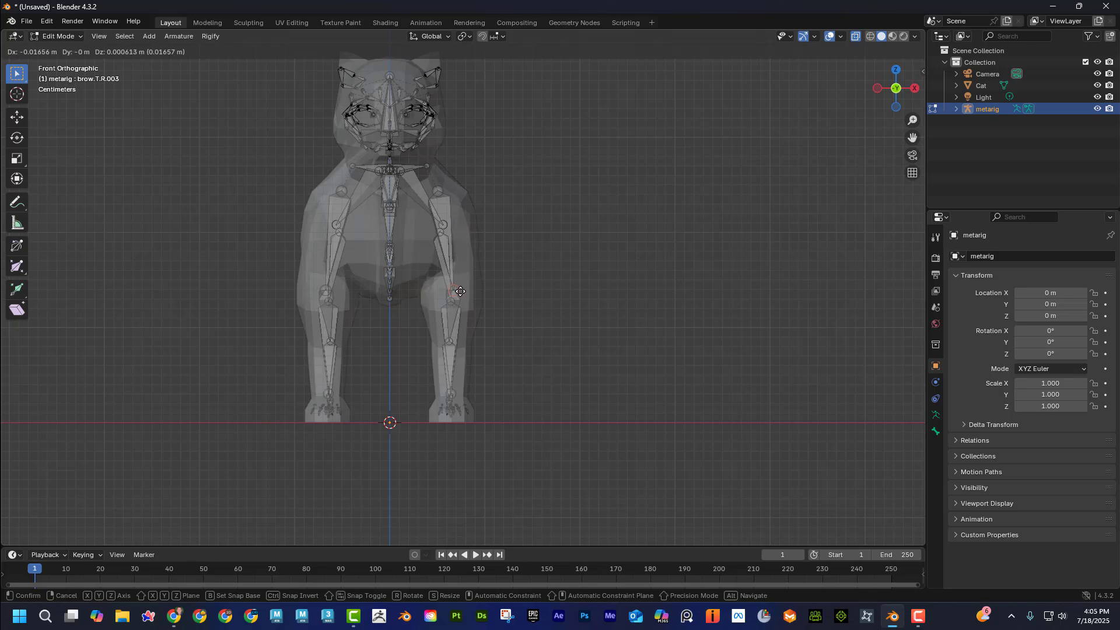
pyautogui.click(463, 292)
# Select the upper ear bones and move them up and back to the ear tip in the side view.
pyautogui.moveTo(554, 229); pyautogui.dragTo(487, 234, button='middle')
pyautogui.moveTo(477, 186); pyautogui.dragTo(463, 123, button='middle')
pyautogui.press('b')
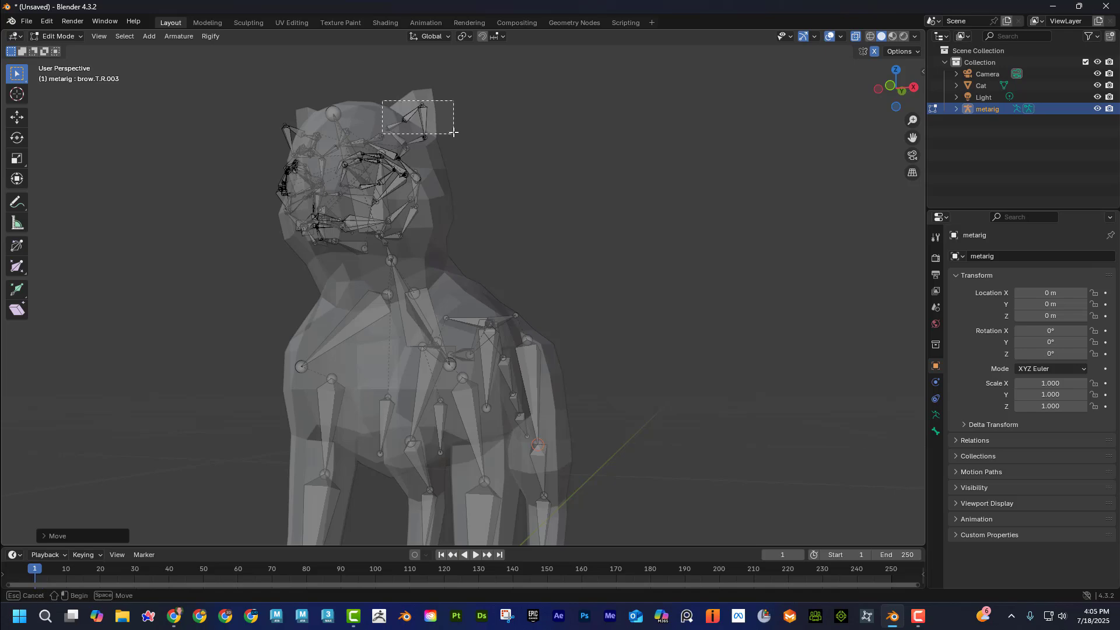
pyautogui.moveTo(454, 133); pyautogui.dragTo(417, 94)
pyautogui.moveTo(553, 151); pyautogui.dragTo(499, 173, button='middle')
pyautogui.press('KP_3')
pyautogui.scroll(2, 475, 192)
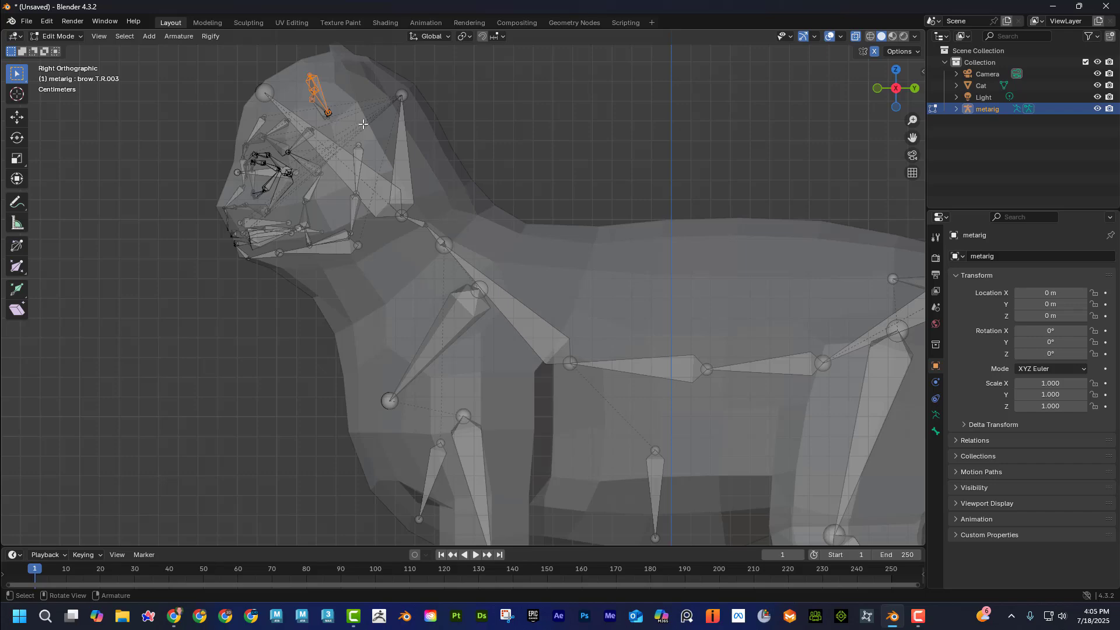
pyautogui.press('g')
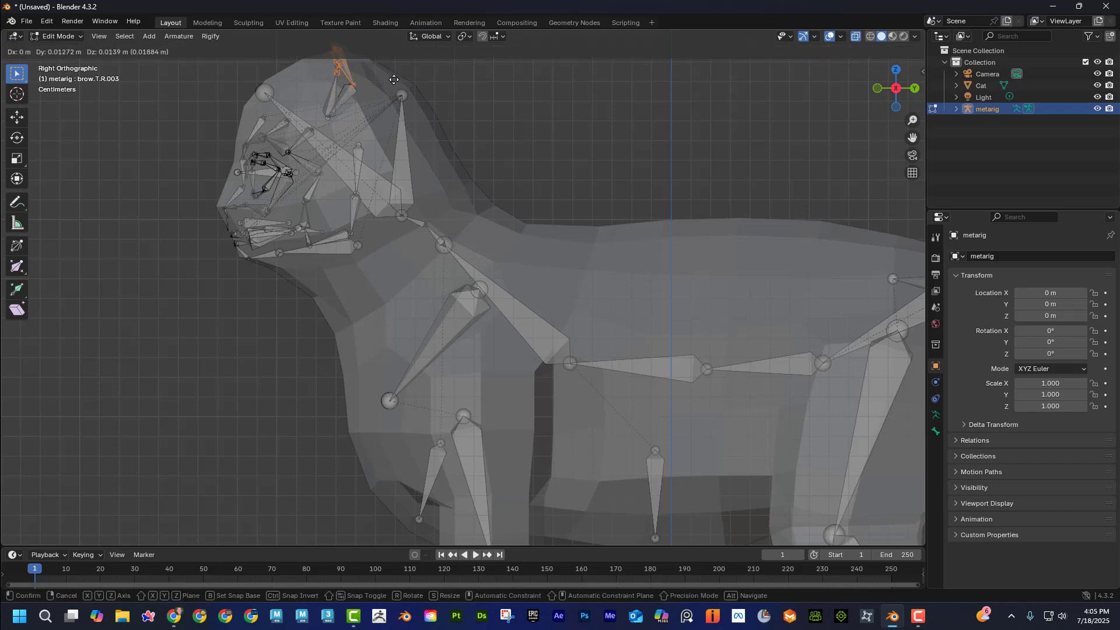
pyautogui.click(395, 79)
# Select the ear's base joint in the front view and move it up and back beneath the ear in the side view.
pyautogui.press('KP_1')
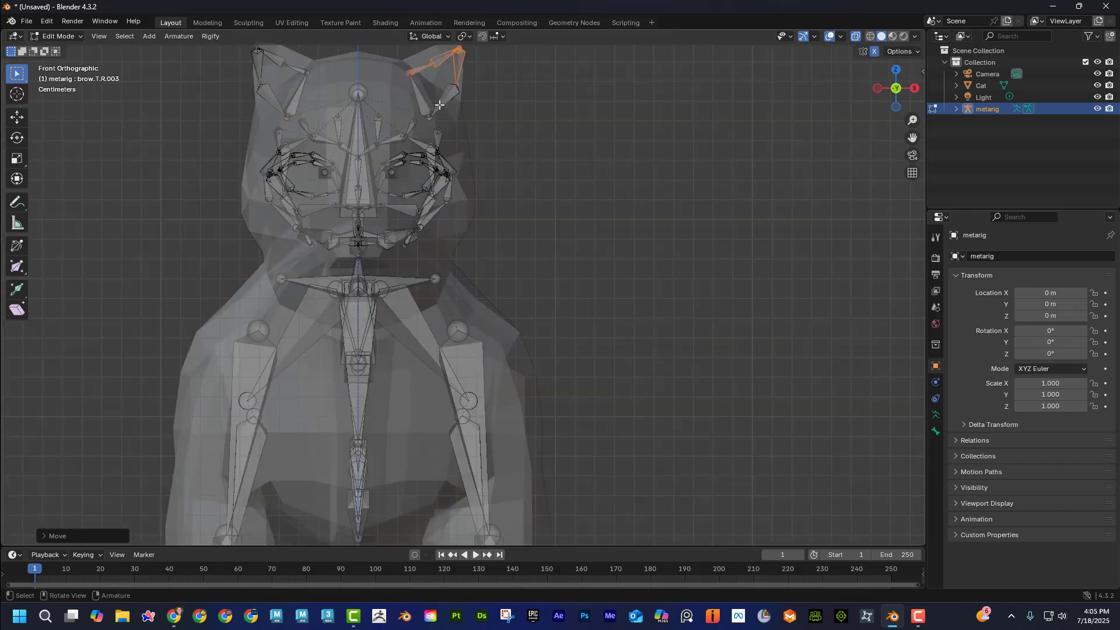
pyautogui.moveTo(425, 103); pyautogui.dragTo(432, 121)
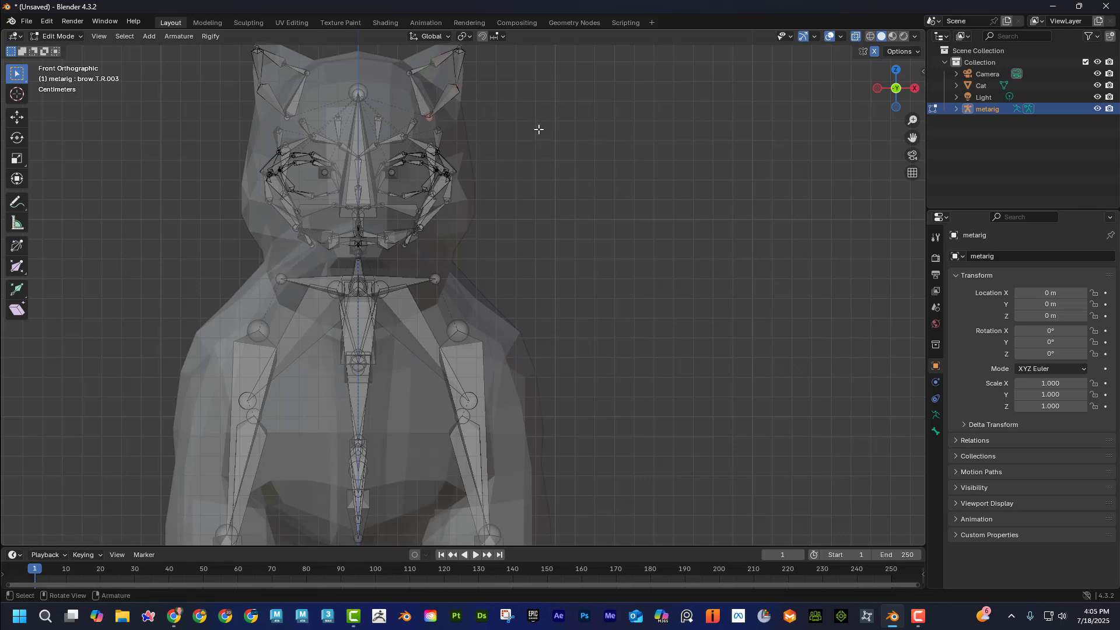
pyautogui.press('KP_3')
pyautogui.press('g')
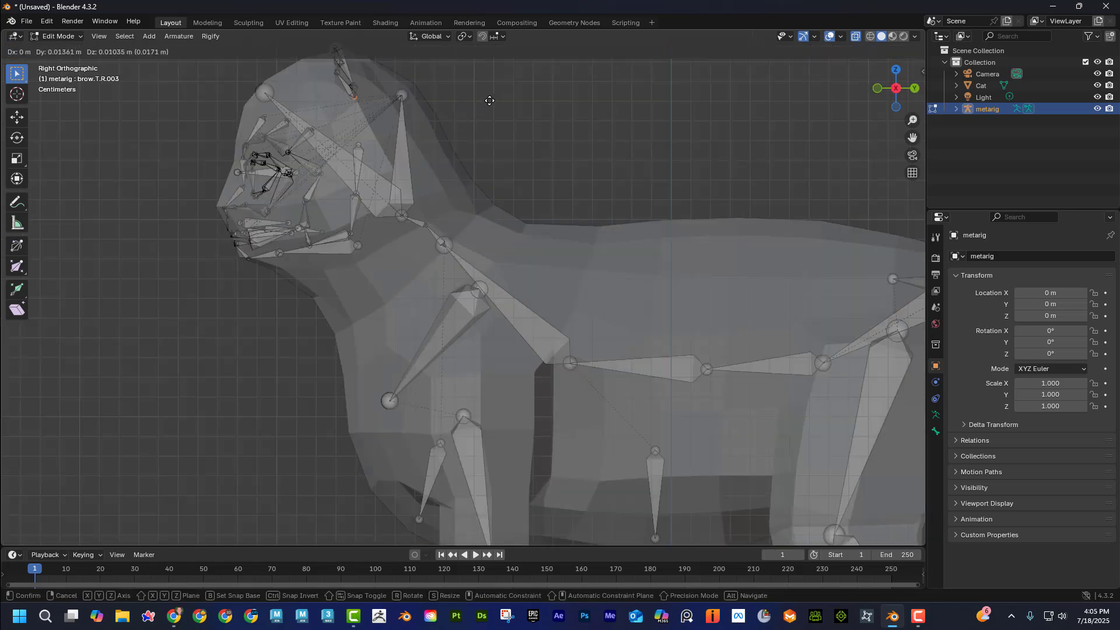
pyautogui.click(484, 100)
# Nudge the lower tip of the belly bone and the shoulder joint at the front of the chest in the side view.
pyautogui.moveTo(502, 131); pyautogui.dragTo(513, 437, button='middle')
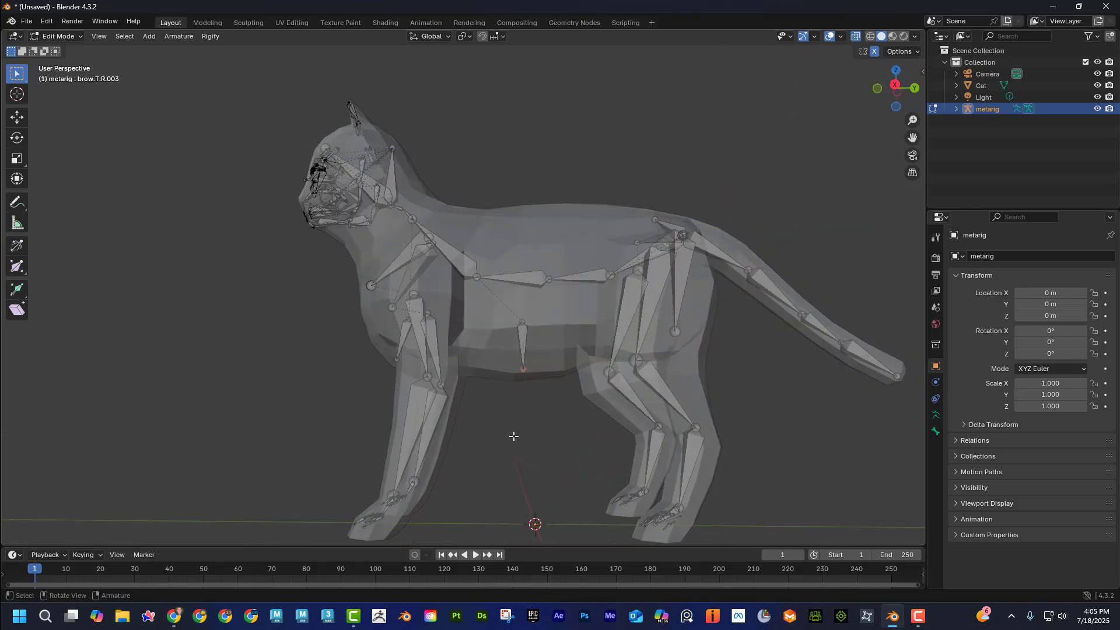
pyautogui.press('KP_3')
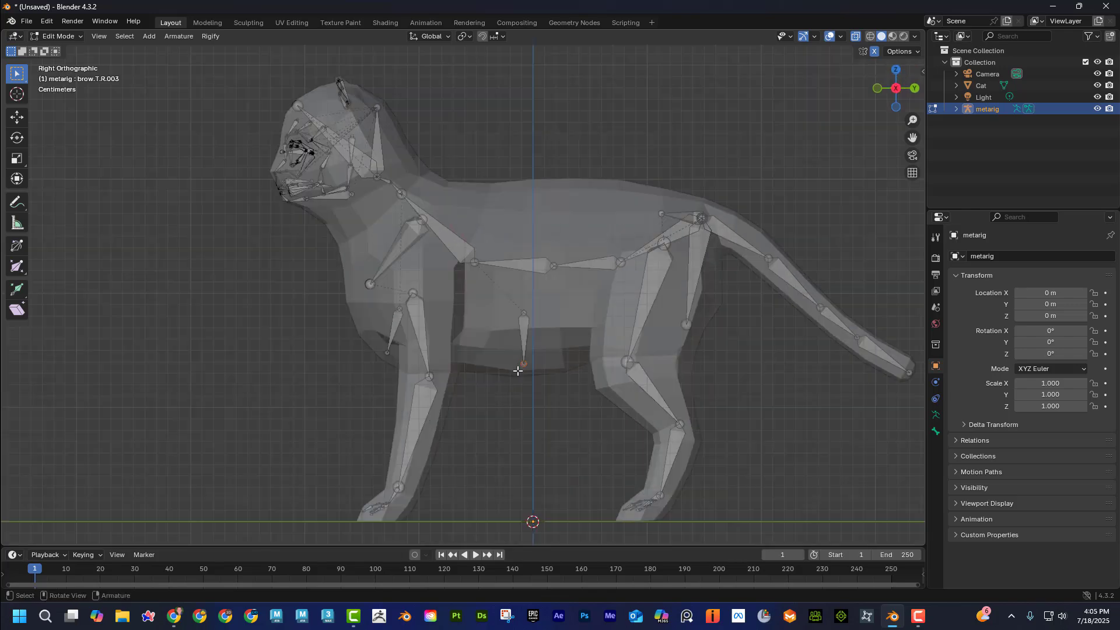
pyautogui.moveTo(518, 371); pyautogui.dragTo(518, 372)
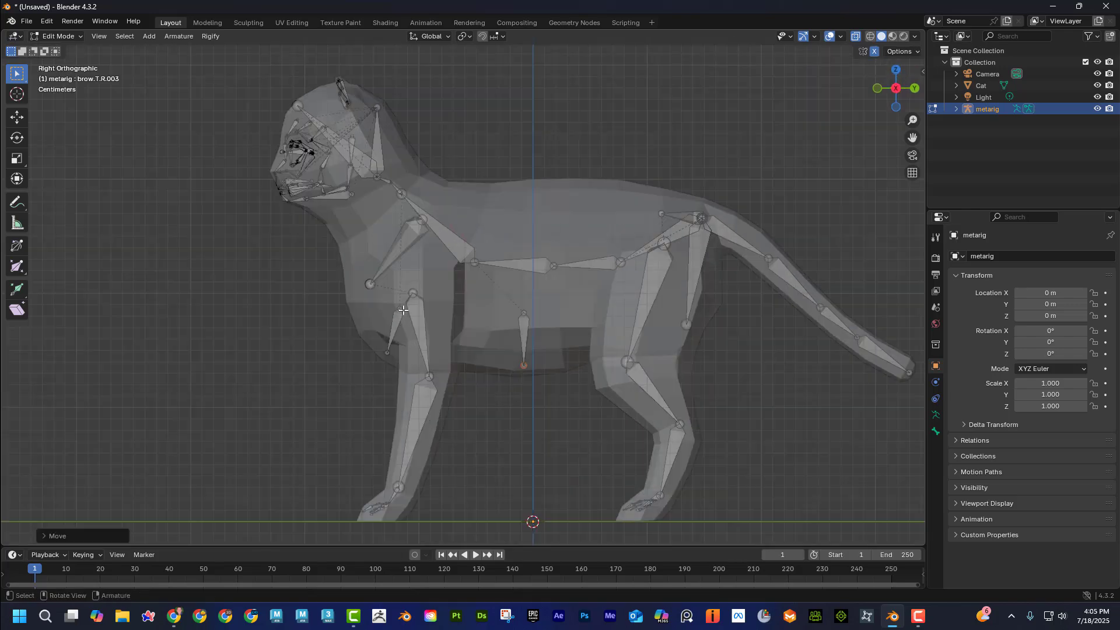
pyautogui.click(369, 279)
# Raise the three middle spine joints toward the cat's back and check the skeleton's fit with X-ray off and on.
pyautogui.moveTo(471, 261); pyautogui.dragTo(473, 217)
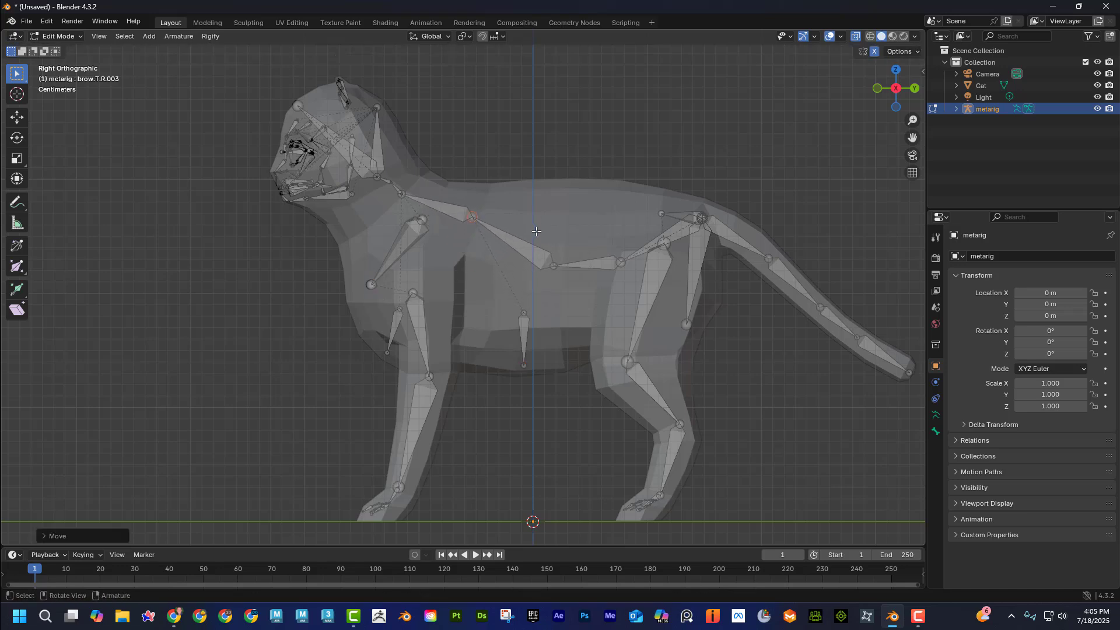
pyautogui.moveTo(555, 271); pyautogui.dragTo(538, 230)
pyautogui.moveTo(622, 273); pyautogui.dragTo(614, 239)
pyautogui.scroll(-3, 529, 345)
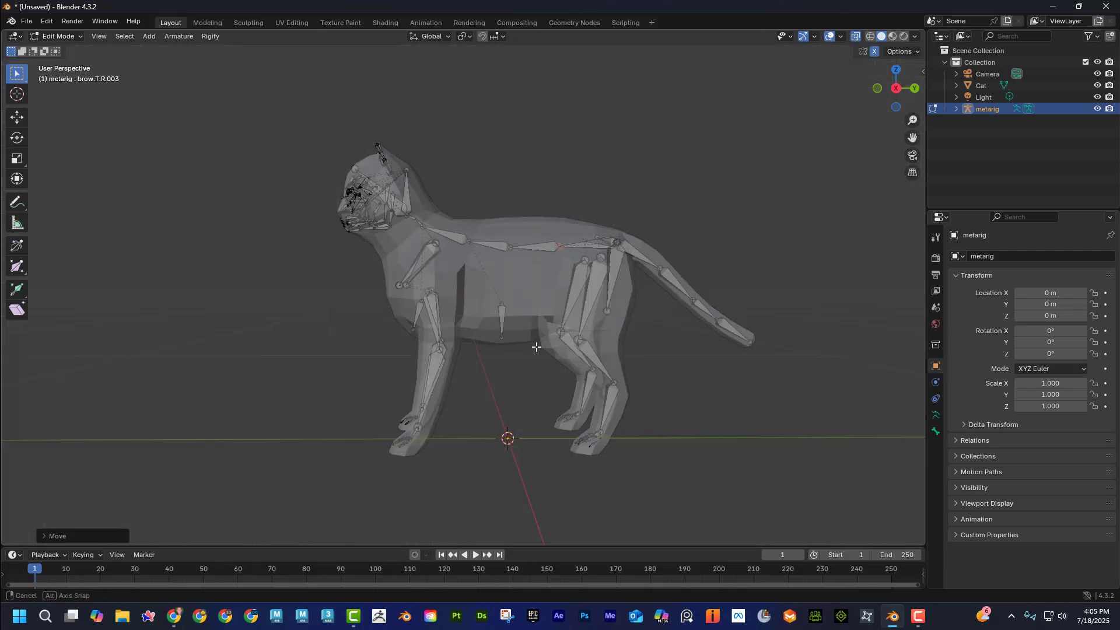
pyautogui.moveTo(533, 342); pyautogui.dragTo(559, 373, button='middle')
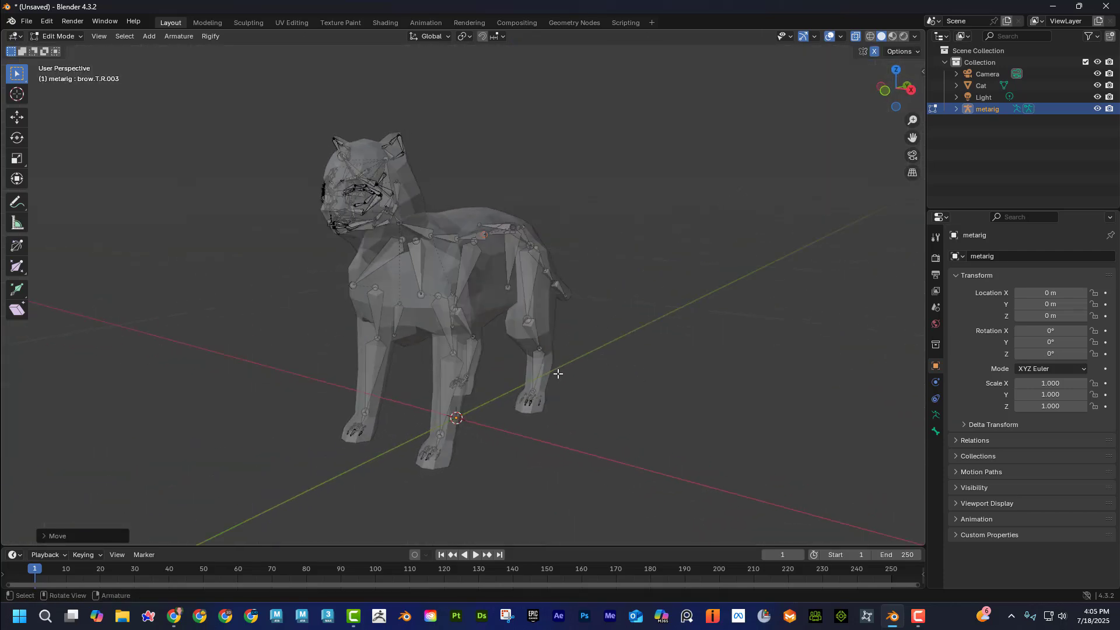
pyautogui.click(856, 36)
pyautogui.moveTo(560, 285); pyautogui.dragTo(534, 255, button='middle')
pyautogui.click(856, 36)
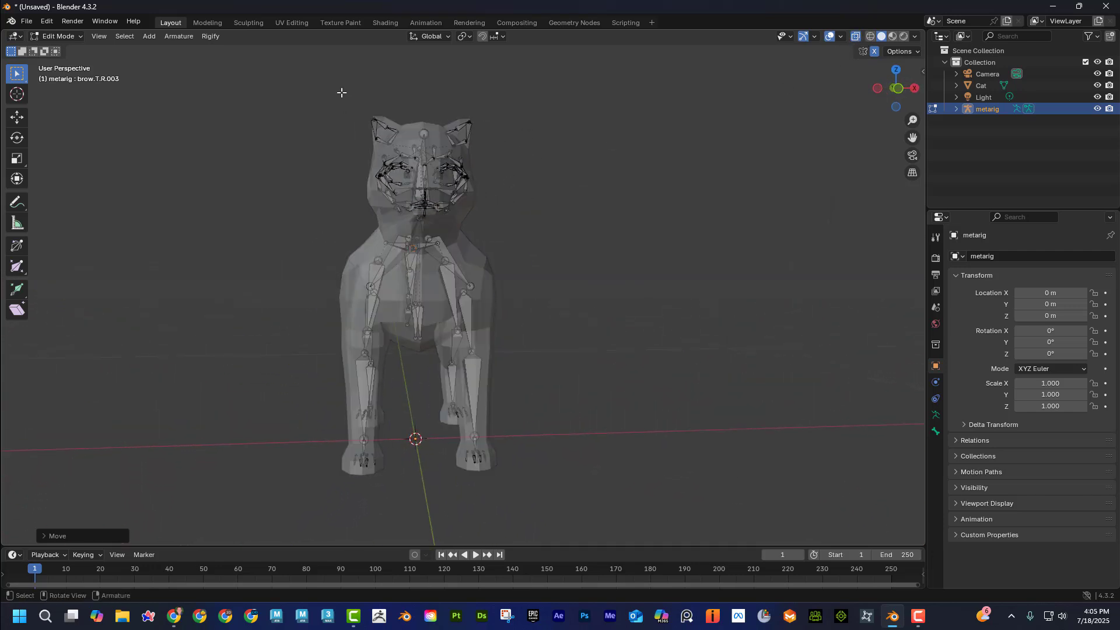
# Select the head, face and ear bones and scale them together to fit the cat's head.
pyautogui.moveTo(342, 92); pyautogui.dragTo(513, 219)
pyautogui.moveTo(514, 219); pyautogui.dragTo(587, 233, button='middle')
pyautogui.press('s')
pyautogui.click(759, 176)
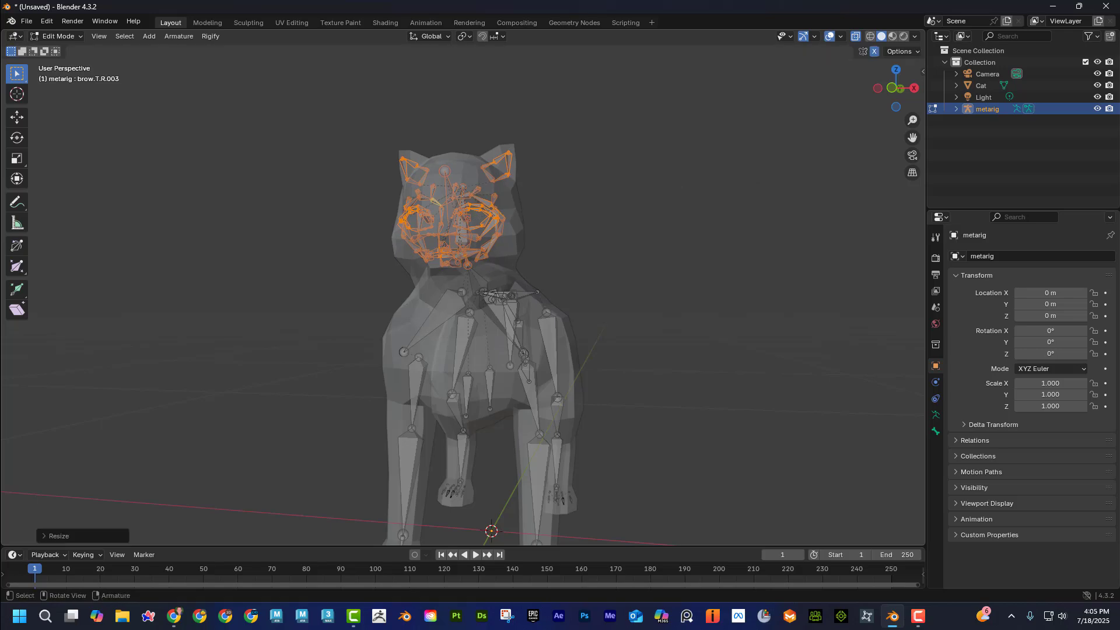
pyautogui.moveTo(735, 186); pyautogui.dragTo(52, 129, button='middle')
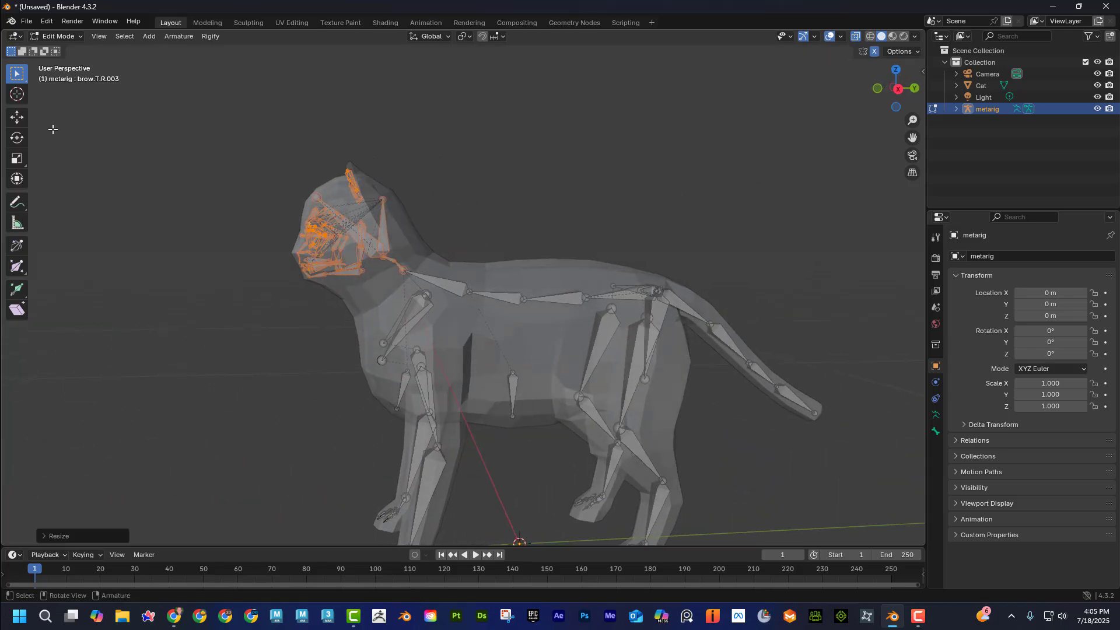
# Shift the selected head, face and ear bones slightly back along the Y axis with the Move tool.
pyautogui.click(21, 121)
pyautogui.moveTo(382, 236); pyautogui.dragTo(389, 236)
pyautogui.click(545, 196)
pyautogui.scroll(-2, 546, 196)
pyautogui.moveTo(556, 199); pyautogui.dragTo(548, 198, button='middle')
# Switch the metarig from Edit Mode to Object Mode and check its transform values and the options for applying transforms.
pyautogui.moveTo(284, 189); pyautogui.dragTo(739, 509)
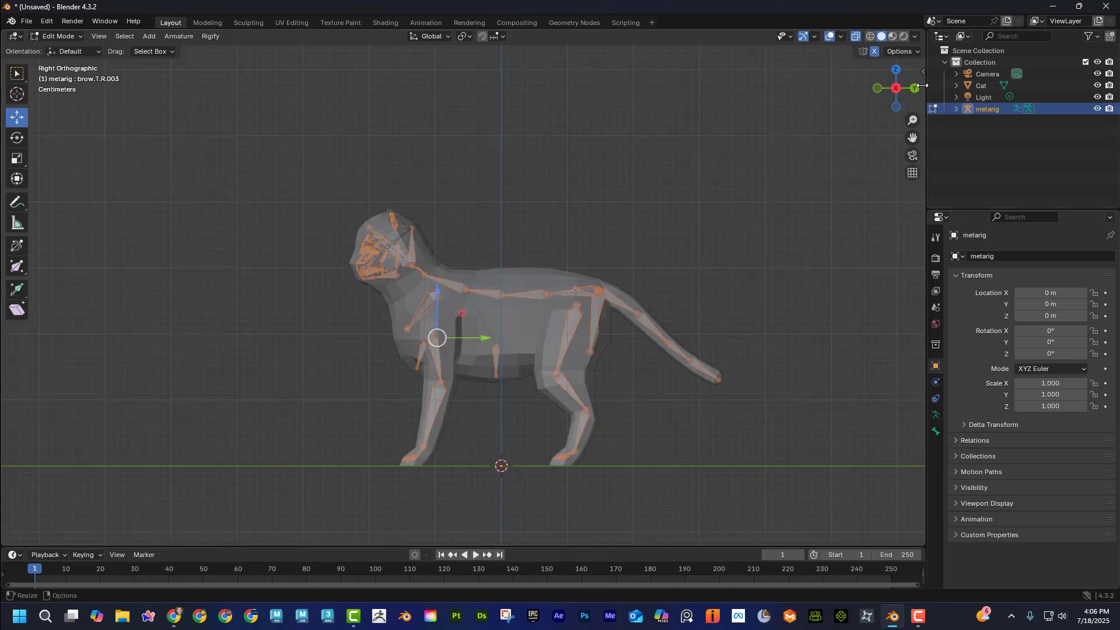
pyautogui.click(922, 72)
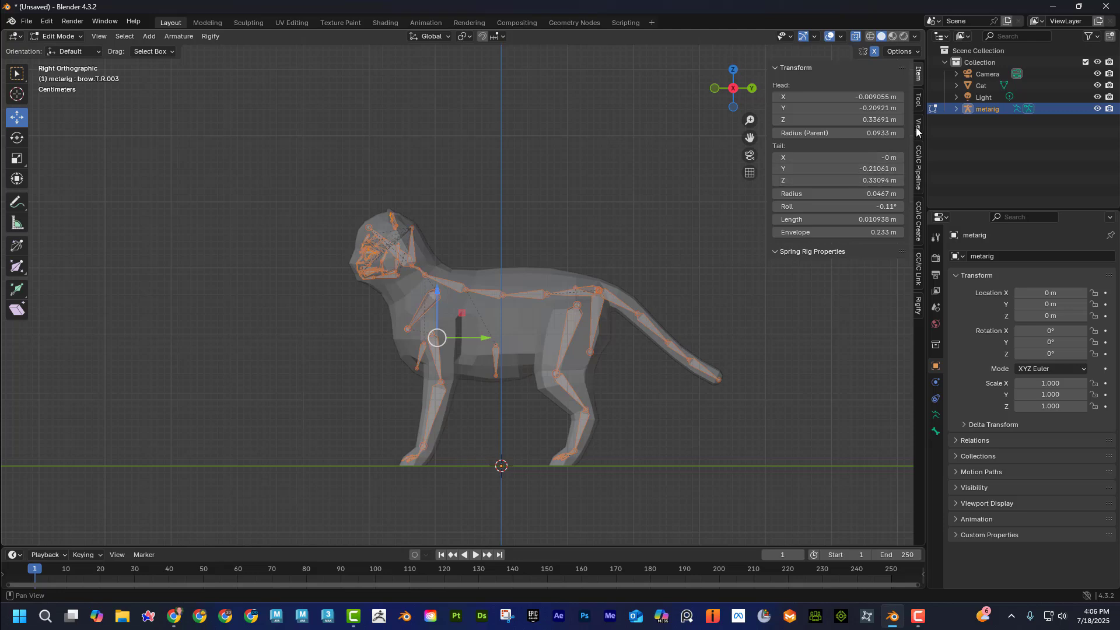
pyautogui.click(919, 100)
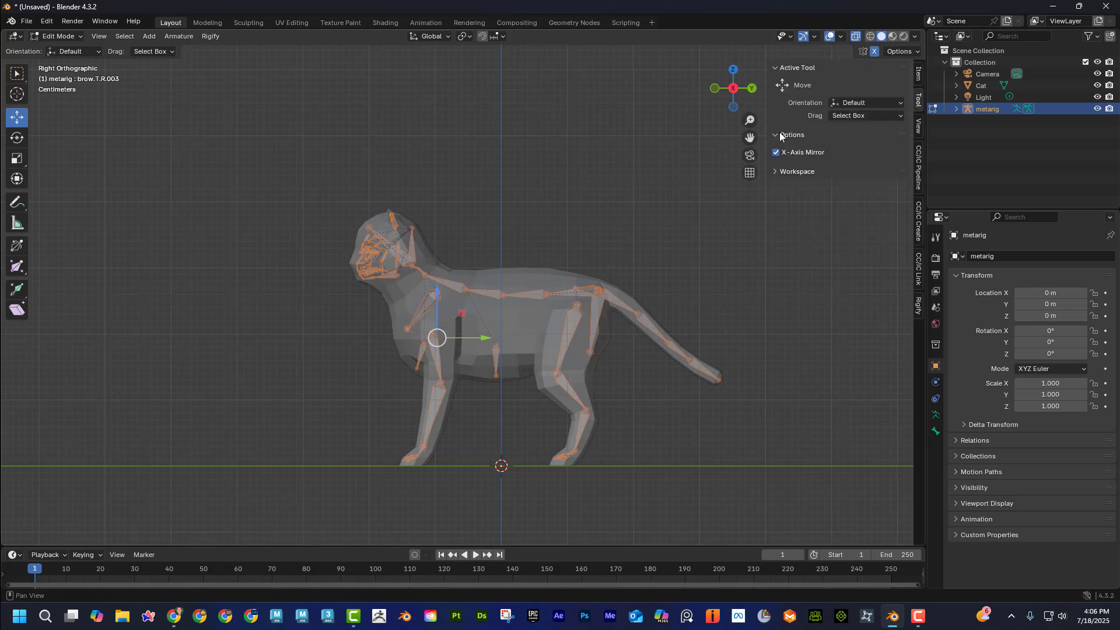
pyautogui.click(492, 294)
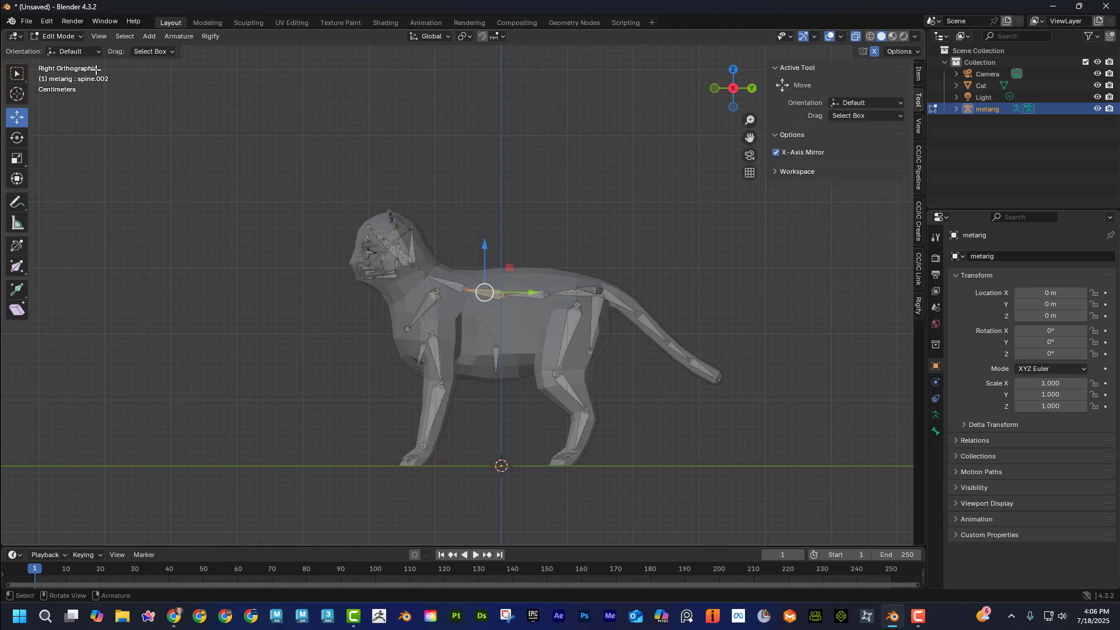
pyautogui.click(68, 38)
pyautogui.click(69, 50)
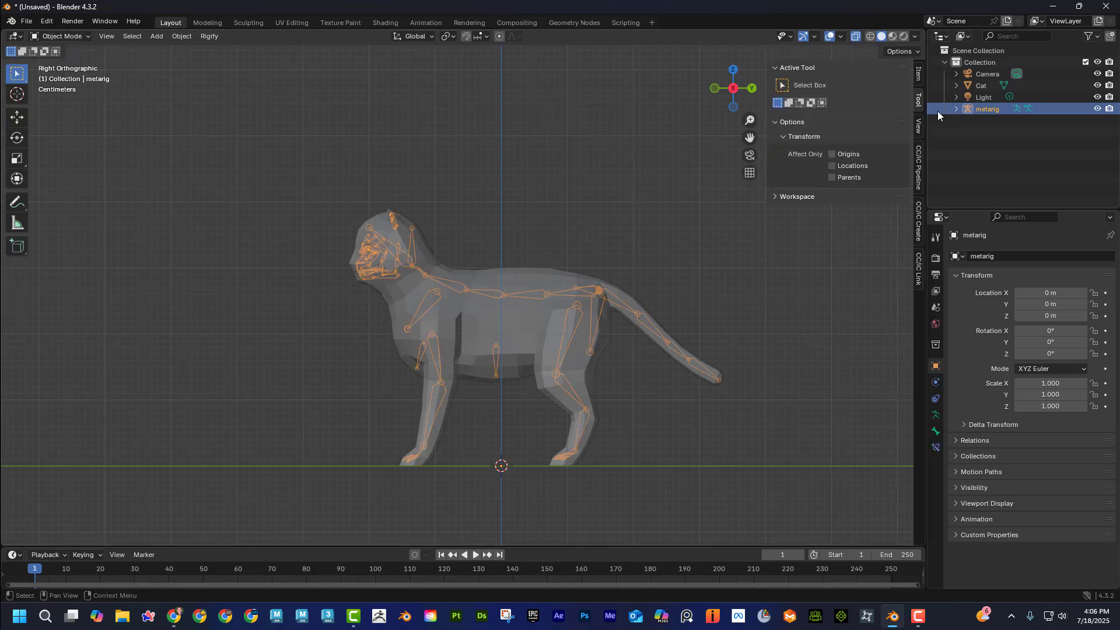
pyautogui.click(919, 74)
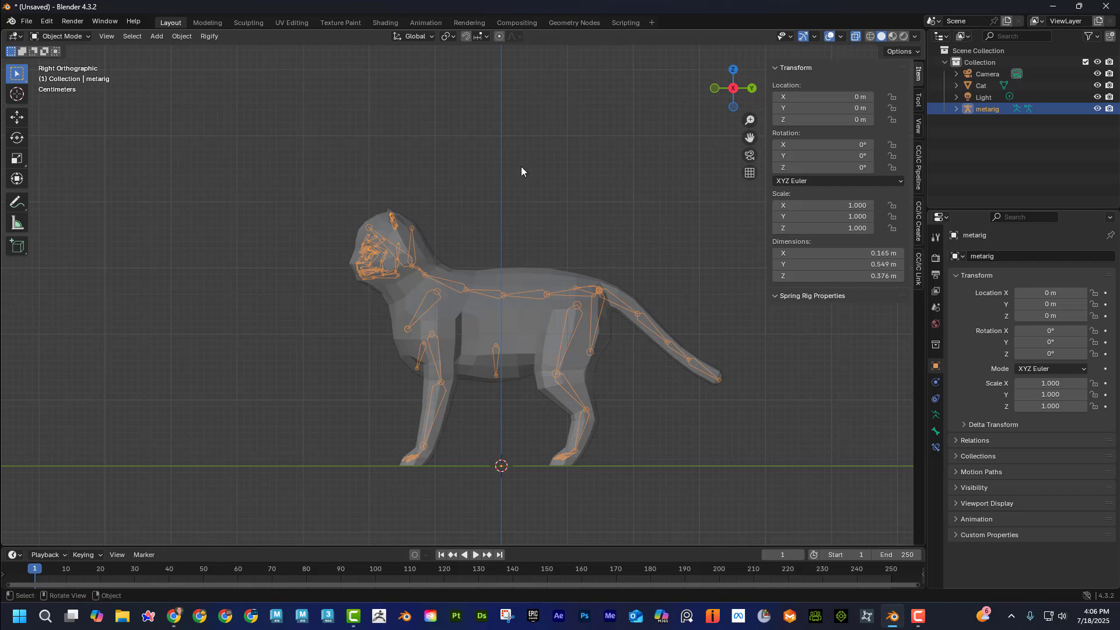
pyautogui.click(182, 37)
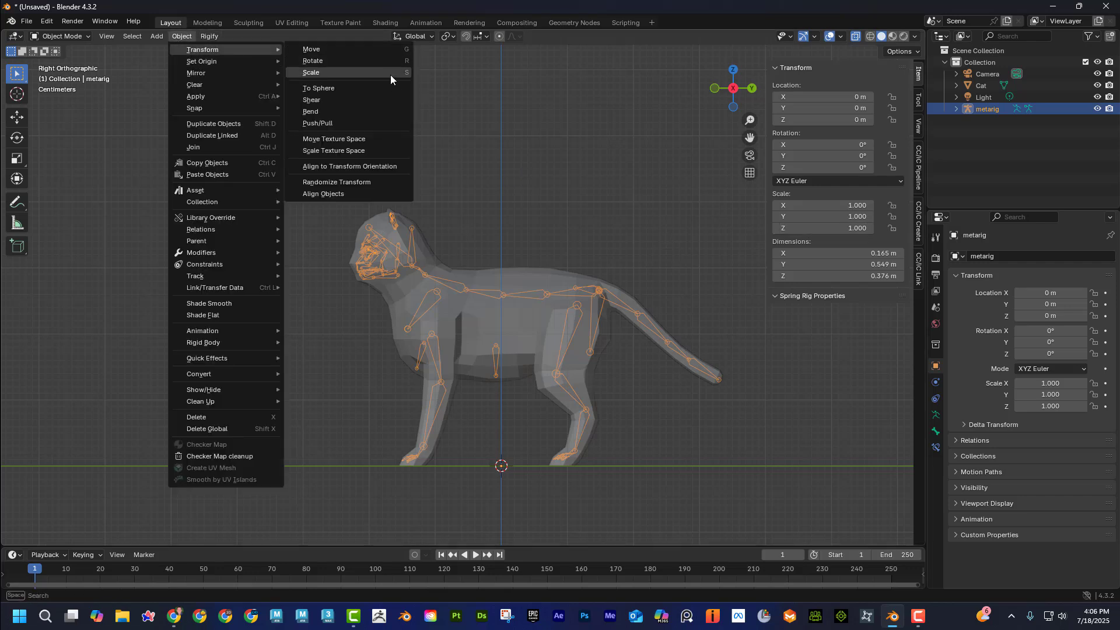
pyautogui.moveTo(251, 97)
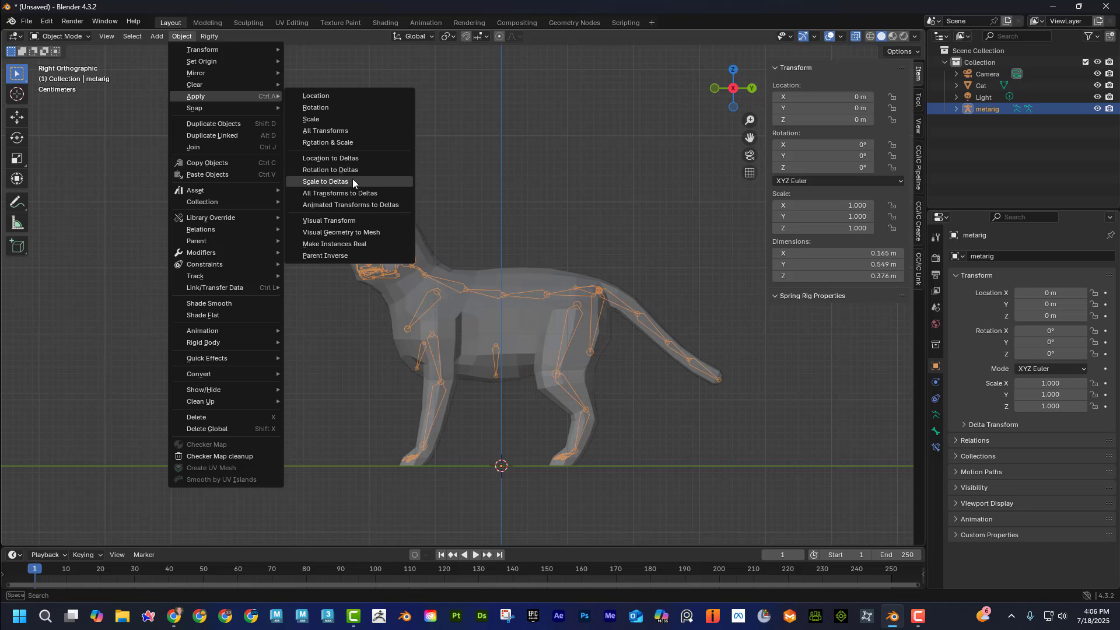
pyautogui.click(403, 180)
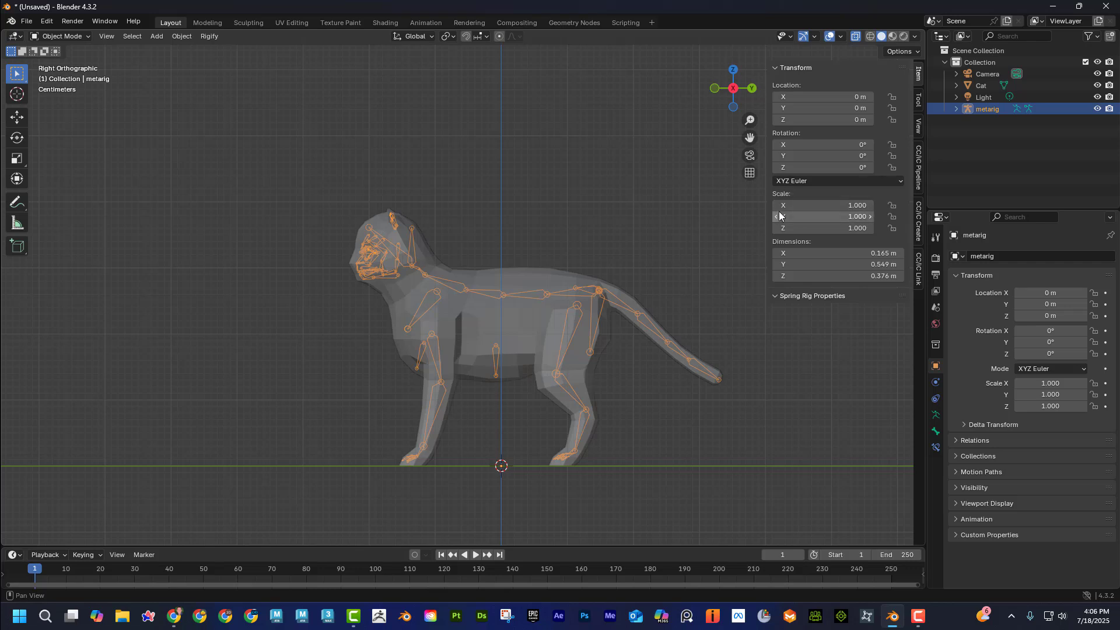
pyautogui.click(591, 230)
# Select the metarig and generate the Rigify control rig from its armature data properties.
pyautogui.moveTo(275, 95); pyautogui.dragTo(498, 208, button='middle')
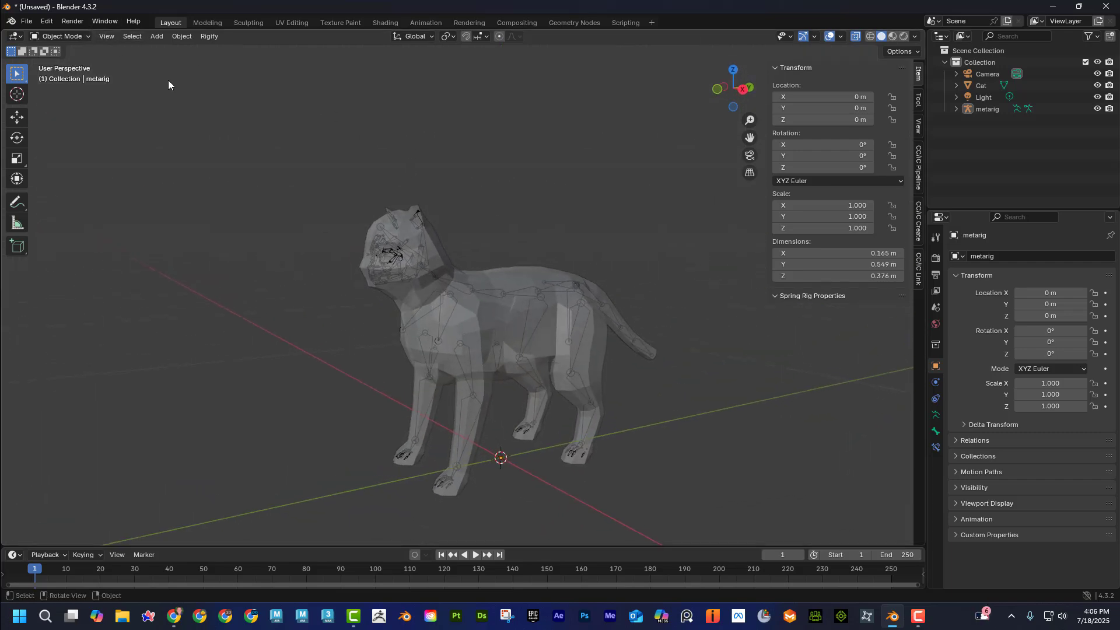
pyautogui.click(537, 293)
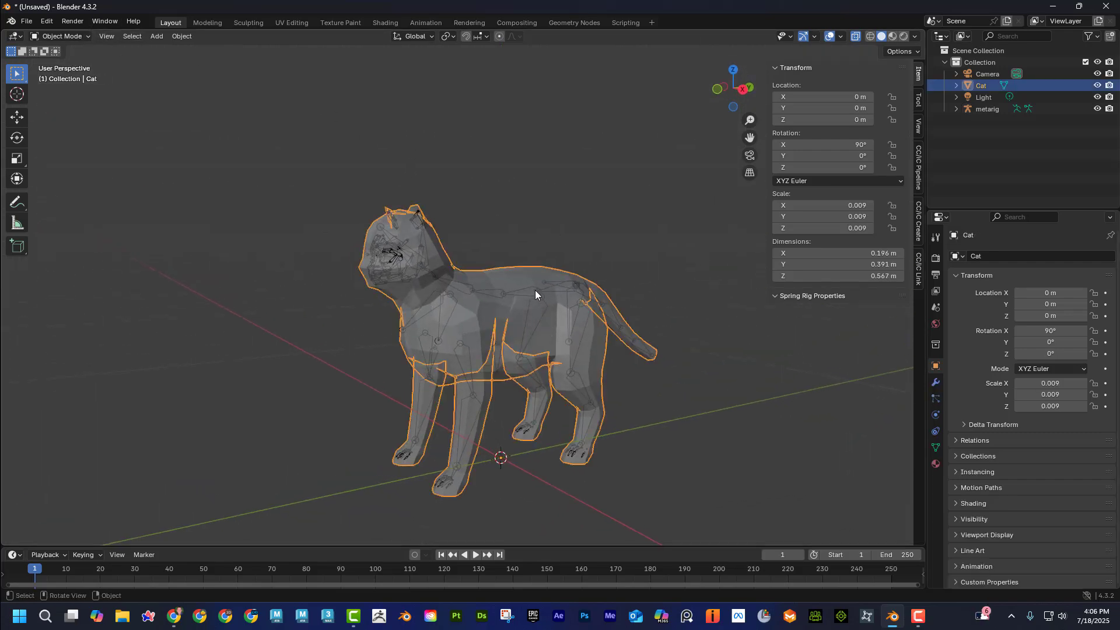
pyautogui.click(535, 291)
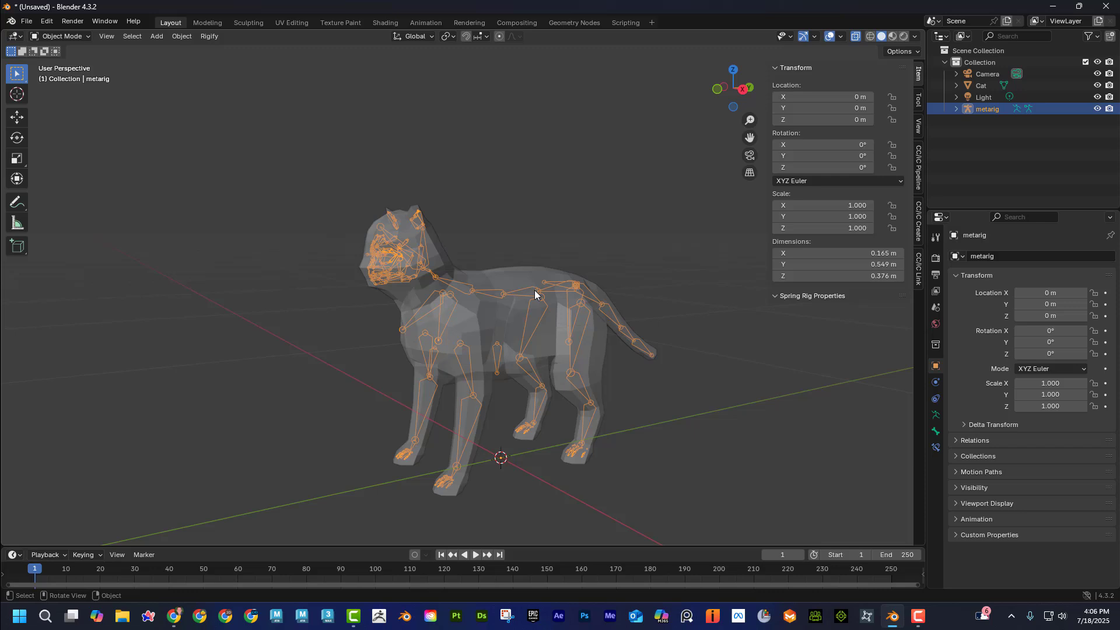
pyautogui.click(936, 415)
pyautogui.scroll(-3, 1023, 506)
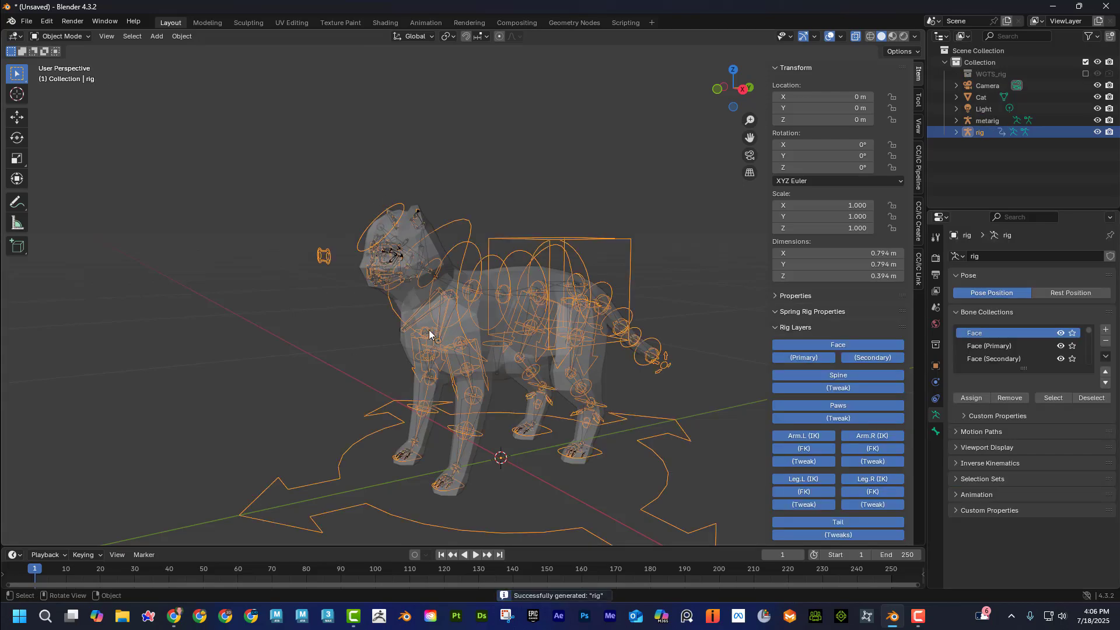
# Parent the Cat mesh to the generated rig using Armature Deform with Automatic Weights.
pyautogui.moveTo(496, 319); pyautogui.dragTo(403, 251, button='middle')
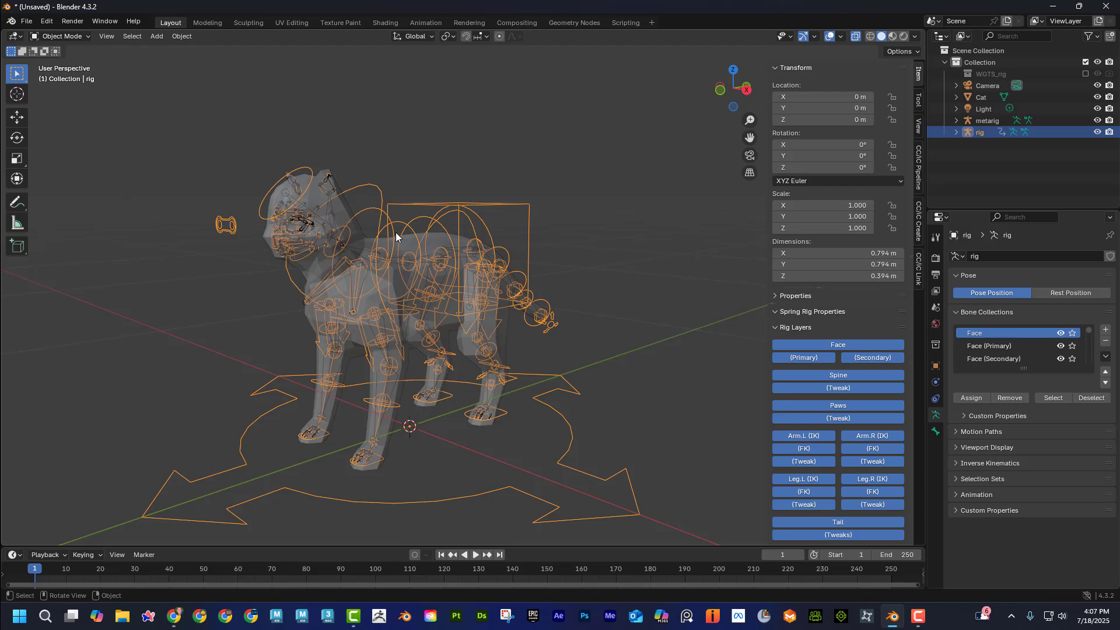
pyautogui.click(354, 215)
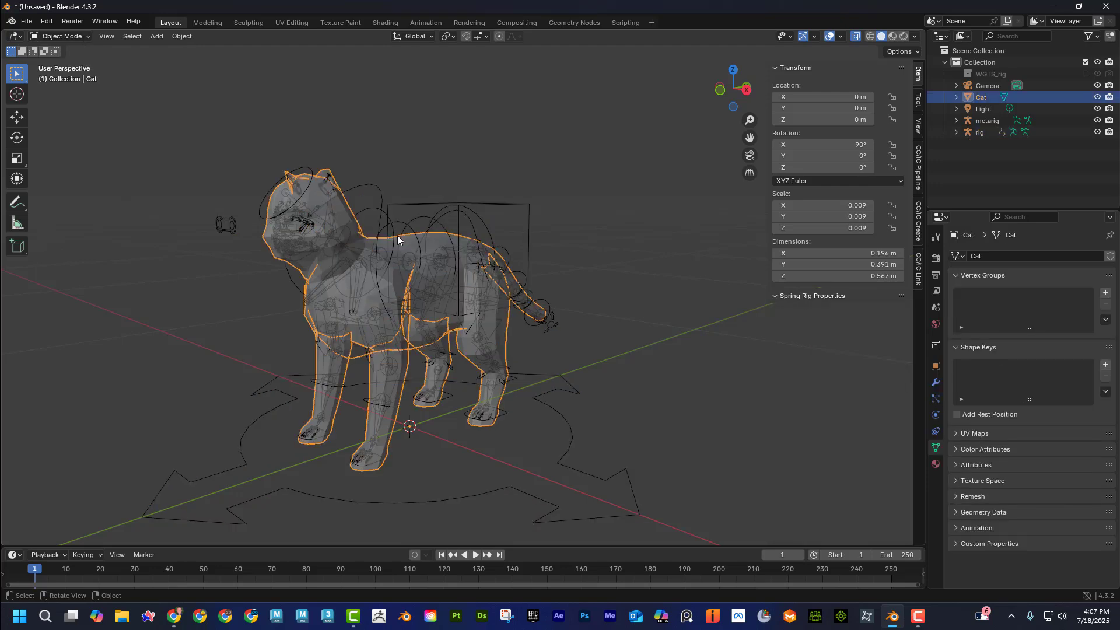
pyautogui.keyDown('shift'); pyautogui.click(390, 216); pyautogui.keyUp('shift')
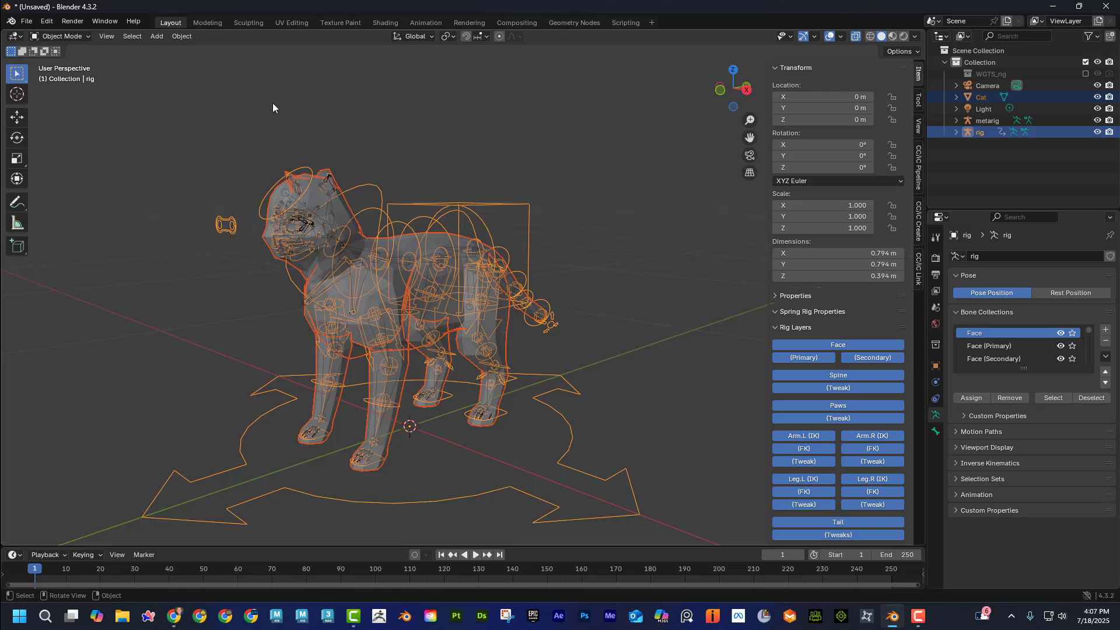
pyautogui.hotkey('ctrl', 'p')
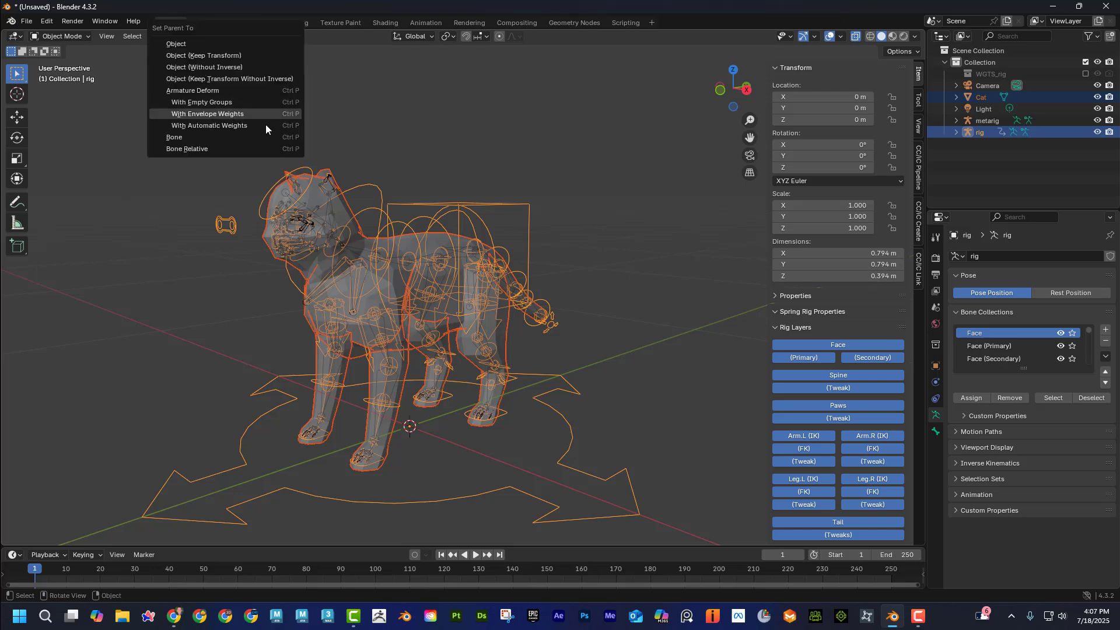
pyautogui.click(259, 127)
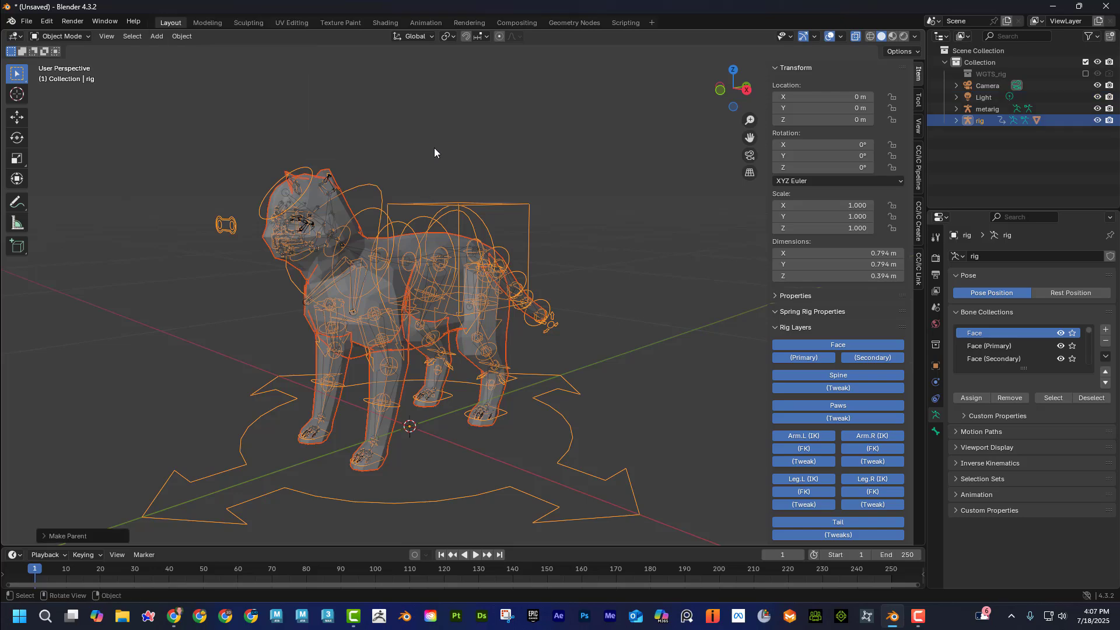
# Select only the generated rig and switch it from Object Mode to Pose Mode.
pyautogui.click(435, 149)
pyautogui.click(496, 202)
pyautogui.click(62, 37)
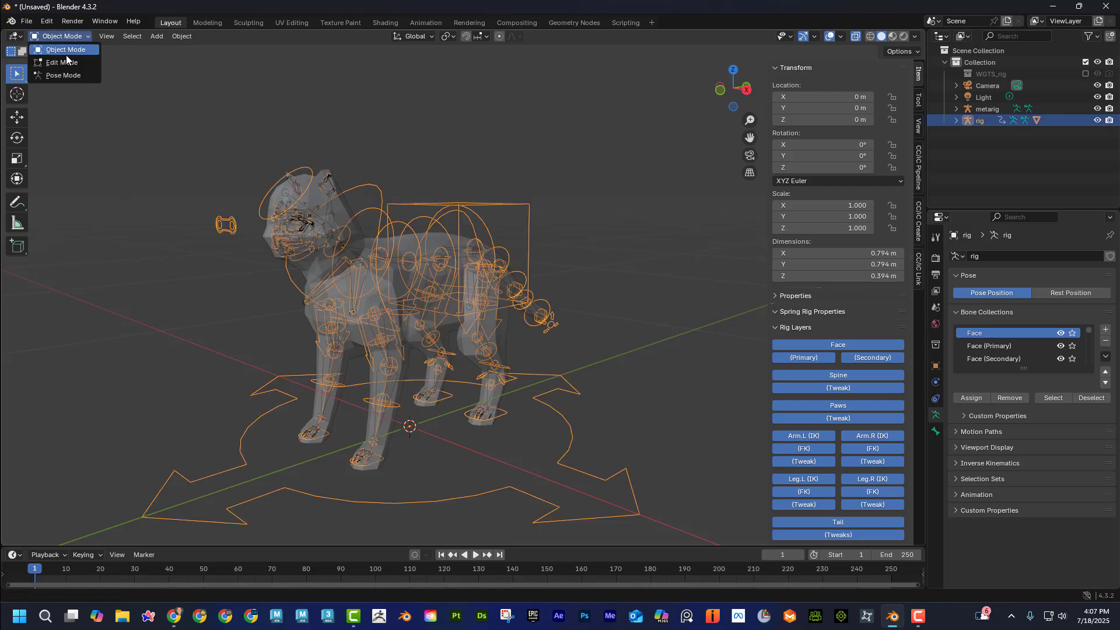
pyautogui.click(64, 76)
# Test the torso control by lowering it about 0.02 m along the Z axis with the Move tool, and cancel the move.
pyautogui.click(494, 204)
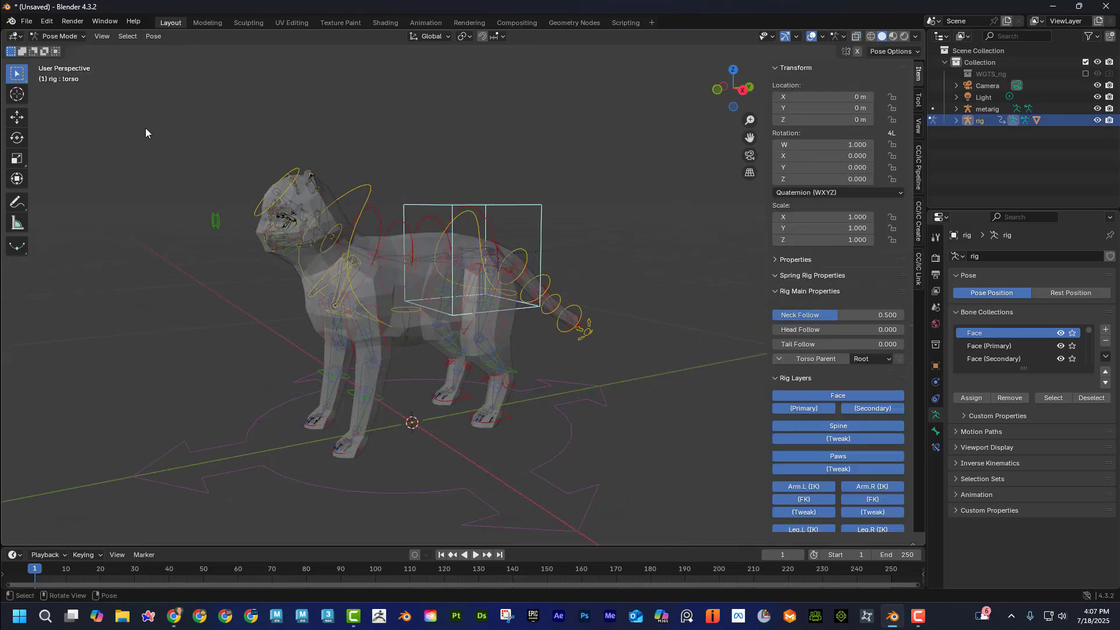
pyautogui.click(17, 116)
pyautogui.moveTo(470, 210); pyautogui.dragTo(470, 214)
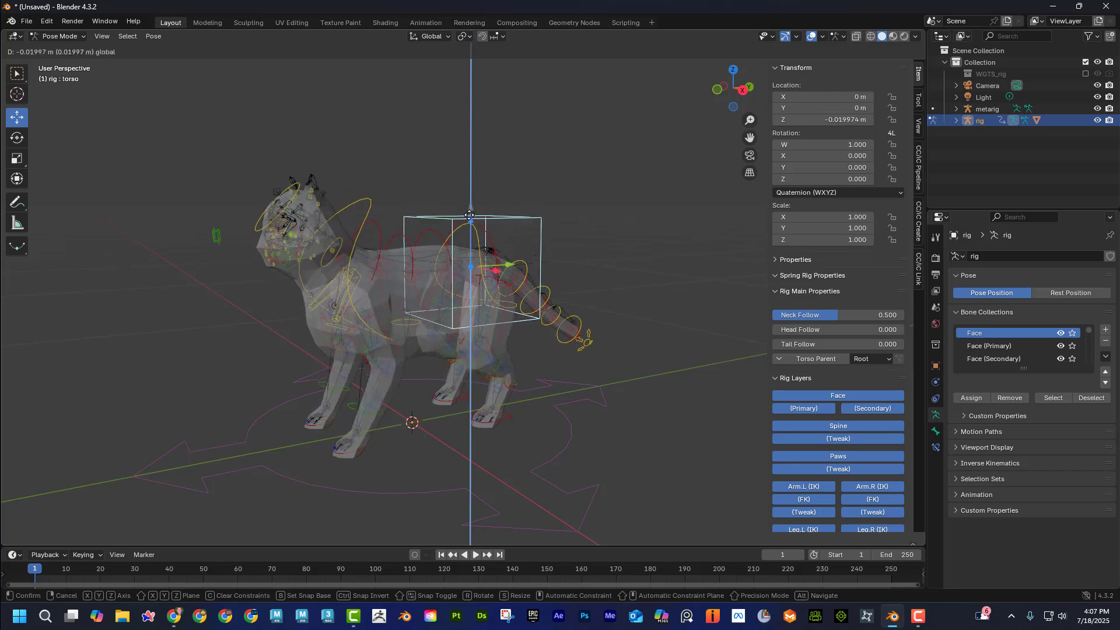
pyautogui.press('Escape')
# Test the left front paw's IK control by lifting it about 0.033 m, and undo the move.
pyautogui.moveTo(422, 478); pyautogui.dragTo(446, 478, button='middle')
pyautogui.scroll(5, 400, 454)
pyautogui.click(306, 528)
pyautogui.press('g')
pyautogui.click(385, 446)
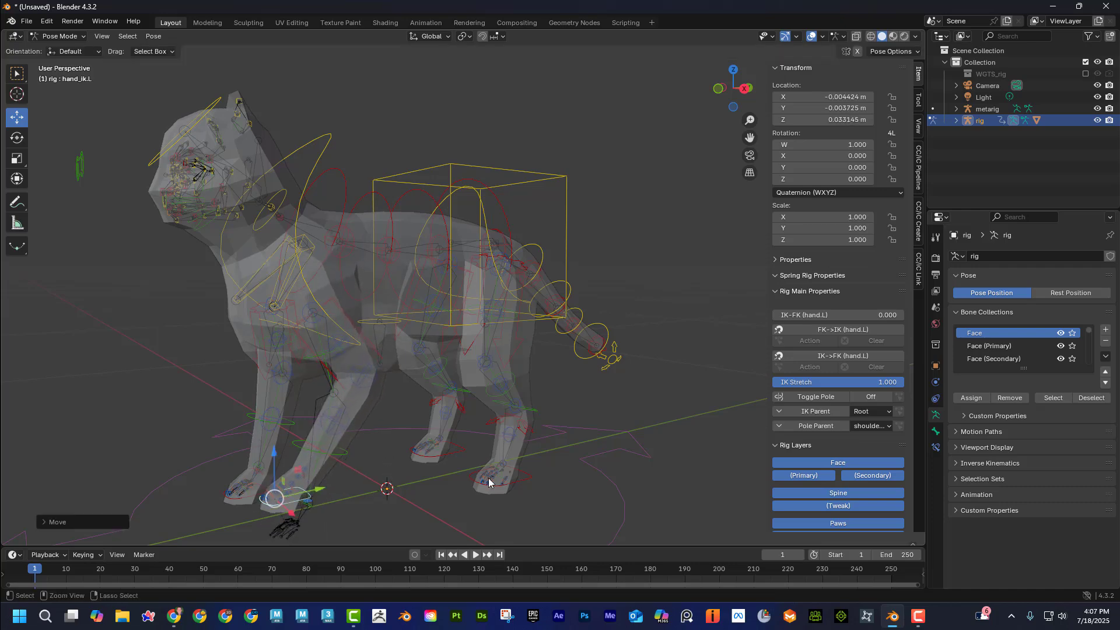
pyautogui.hotkey('ctrl', 'z')
# Test the left hind foot's IK control by lifting it freely, and cancel the move.
pyautogui.click(528, 480)
pyautogui.press('g')
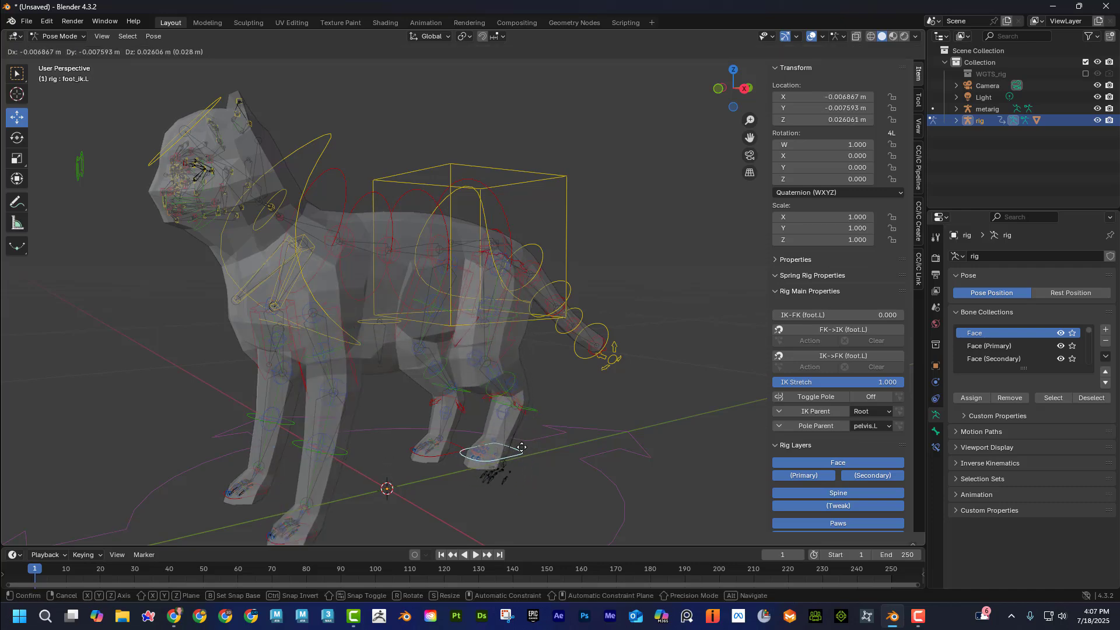
pyautogui.rightClick(528, 428)
# Test the tail master control by bending the tail downward with the Rotate tool, and clear its rotation.
pyautogui.moveTo(646, 400); pyautogui.dragTo(474, 372, button='middle')
pyautogui.click(600, 377)
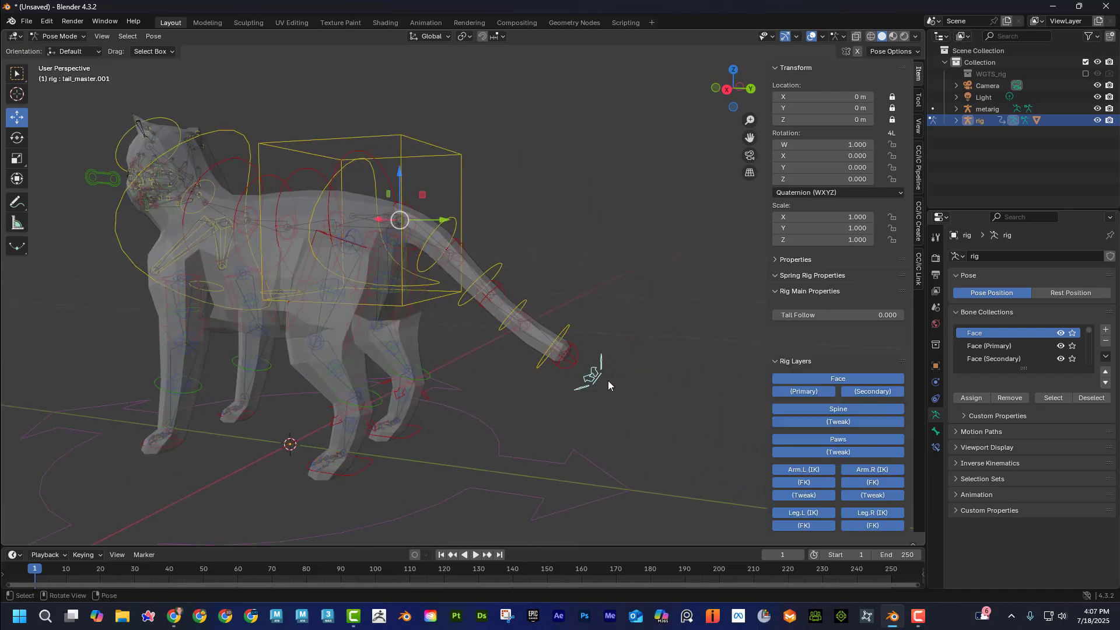
pyautogui.click(18, 138)
pyautogui.moveTo(427, 207); pyautogui.dragTo(476, 240)
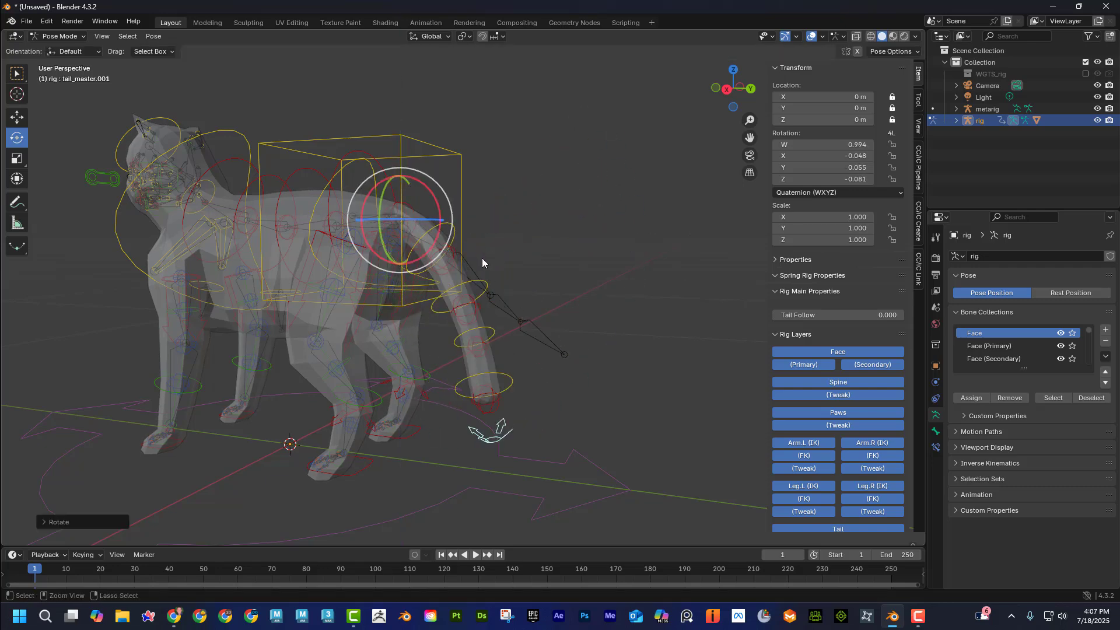
pyautogui.hotkey('alt', 'r')
# Try moving the eye target control in front of the cat's face with the Move tool.
pyautogui.moveTo(356, 288); pyautogui.dragTo(412, 274, button='middle')
pyautogui.keyDown('shift'); pyautogui.moveTo(321, 295); pyautogui.dragTo(376, 302, button='middle'); pyautogui.keyUp('shift')
pyautogui.scroll(2, 330, 270)
pyautogui.keyDown('shift'); pyautogui.moveTo(317, 268); pyautogui.dragTo(392, 279, button='middle'); pyautogui.keyUp('shift')
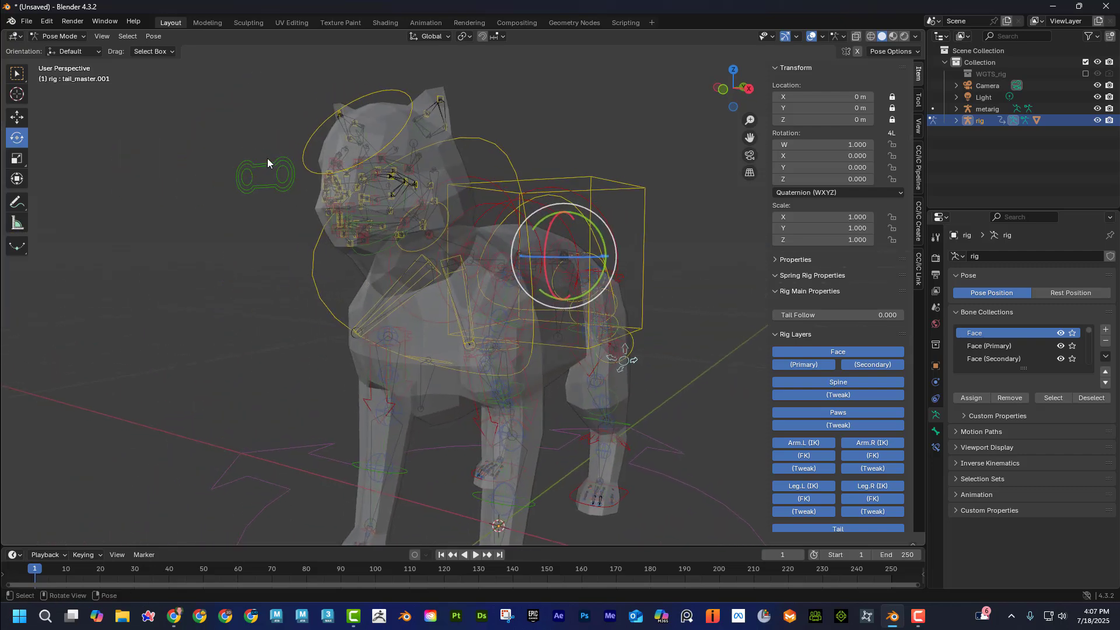
pyautogui.click(270, 171)
pyautogui.click(17, 117)
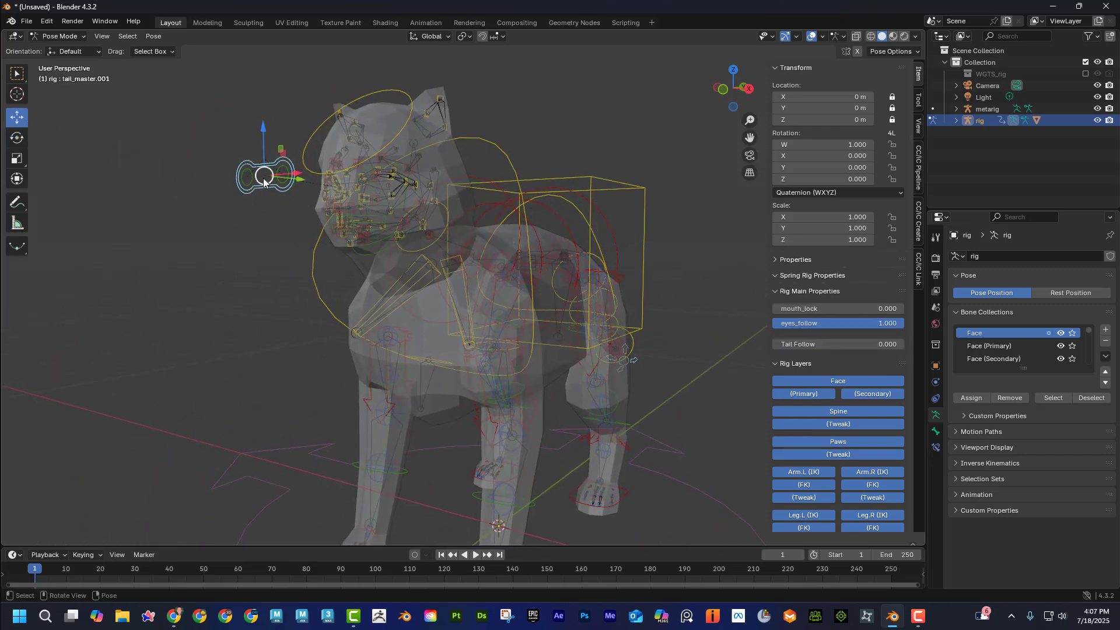
pyautogui.moveTo(265, 181); pyautogui.dragTo(227, 165)
# Turn X-ray off and inspect the rigged cat in Material Preview shading before returning to Solid shading.
pyautogui.moveTo(465, 234); pyautogui.dragTo(525, 230, button='middle')
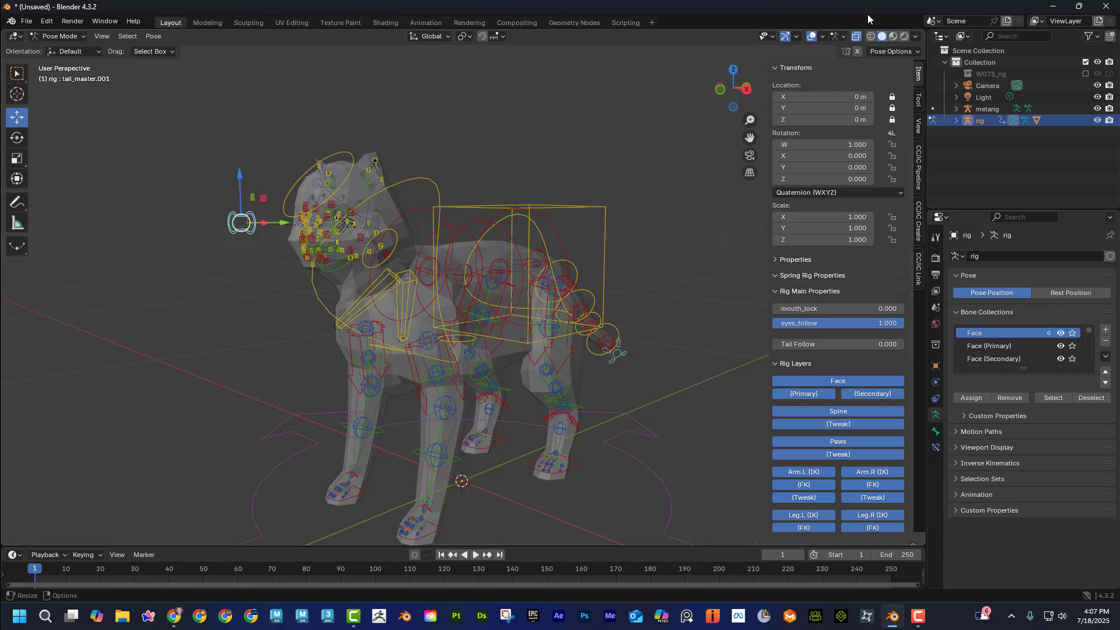
pyautogui.click(857, 36)
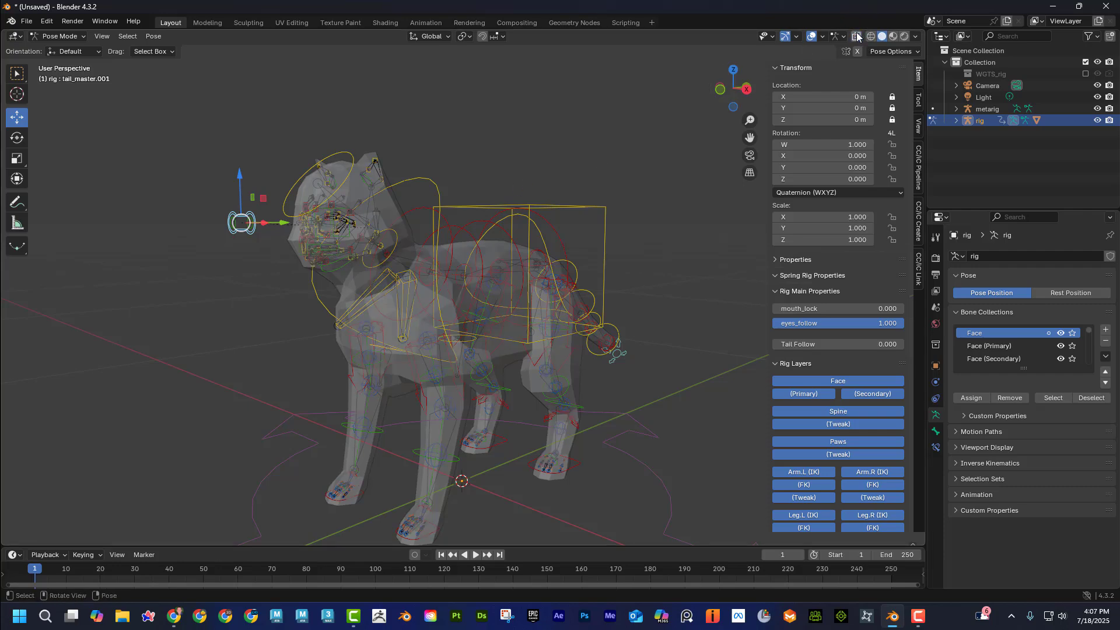
pyautogui.click(893, 36)
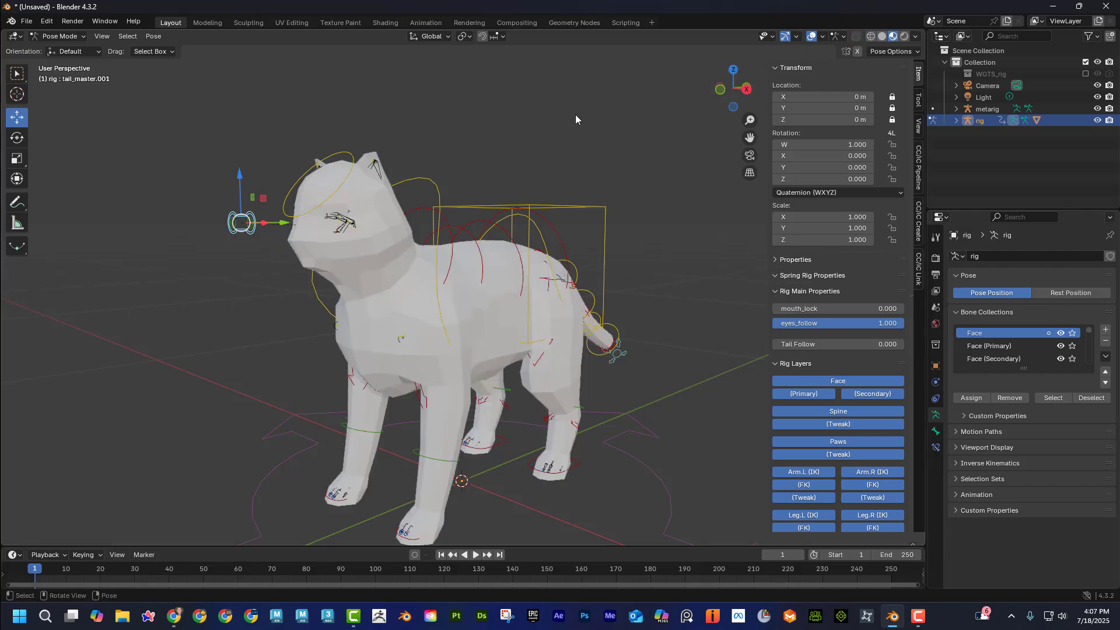
pyautogui.click(882, 36)
pyautogui.moveTo(560, 173)
pyautogui.mouseDown(button='middle')
pyautogui.moveTo(535, 174)
pyautogui.moveTo(529, 145)
pyautogui.moveTo(536, 153)
pyautogui.mouseUp(button='middle')
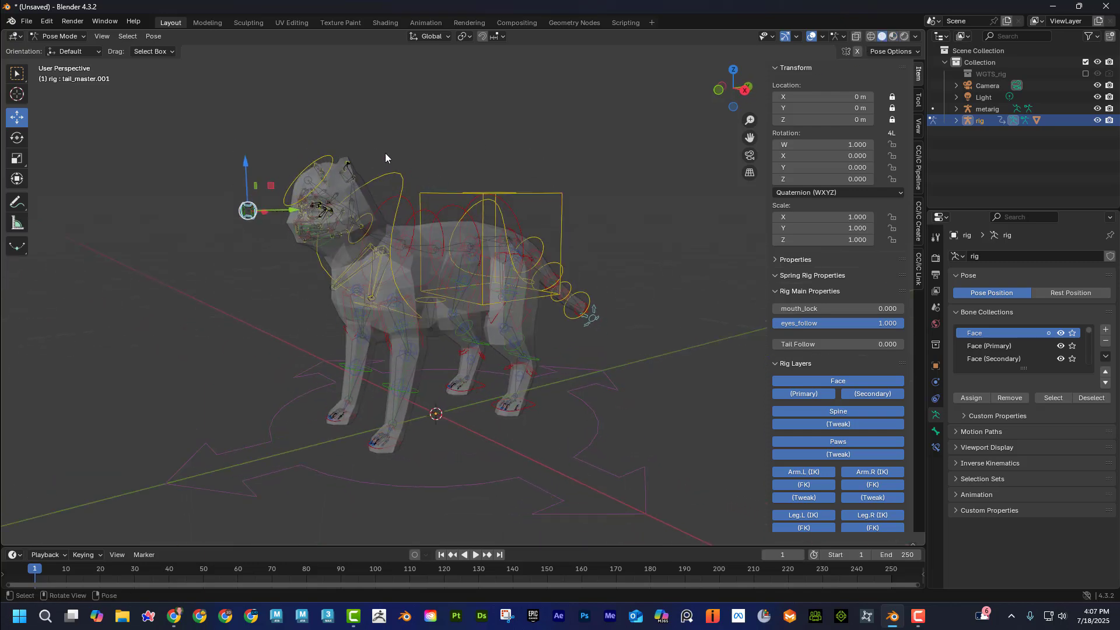
pyautogui.scroll(-1, 385, 156)
# Start a new General file without saving the cat scene, and delete the default cube.
pyautogui.click(26, 21)
pyautogui.moveTo(44, 35)
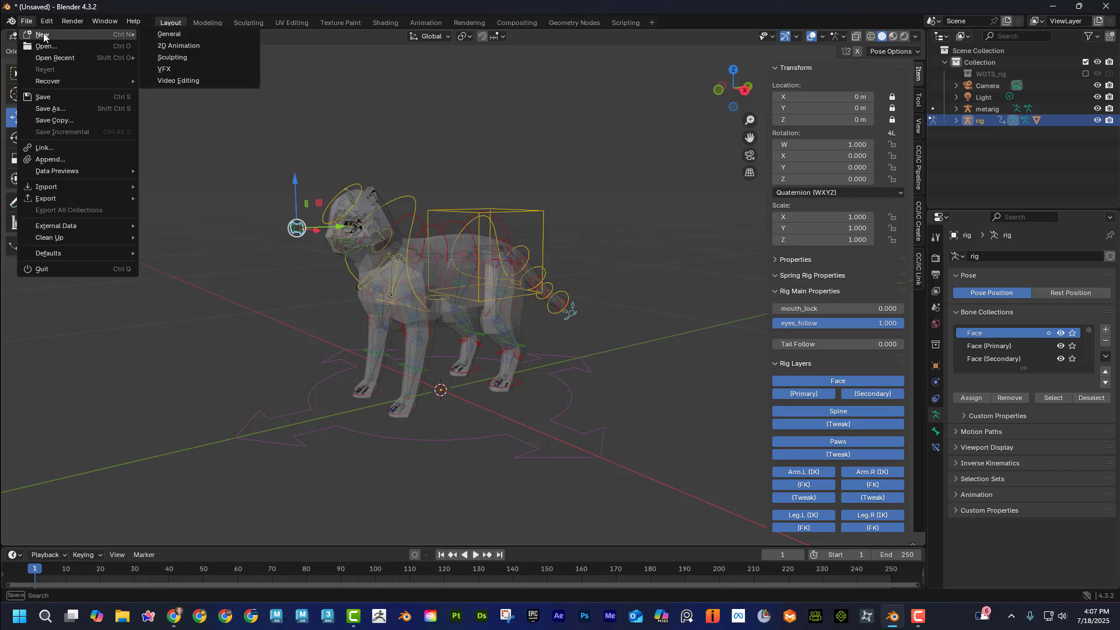
pyautogui.click(199, 33)
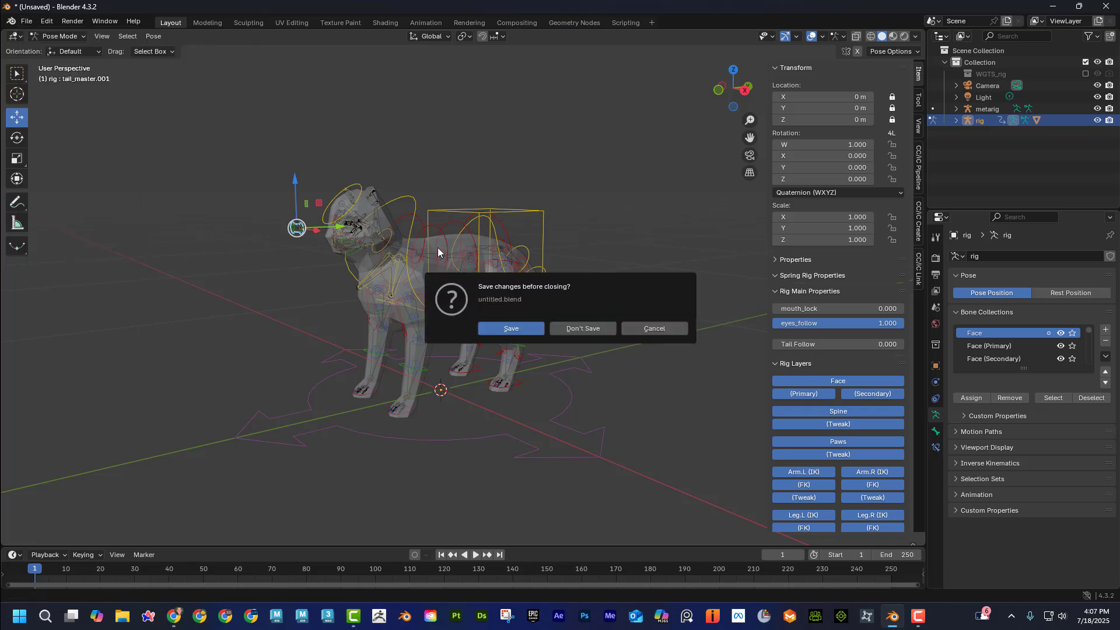
pyautogui.click(586, 328)
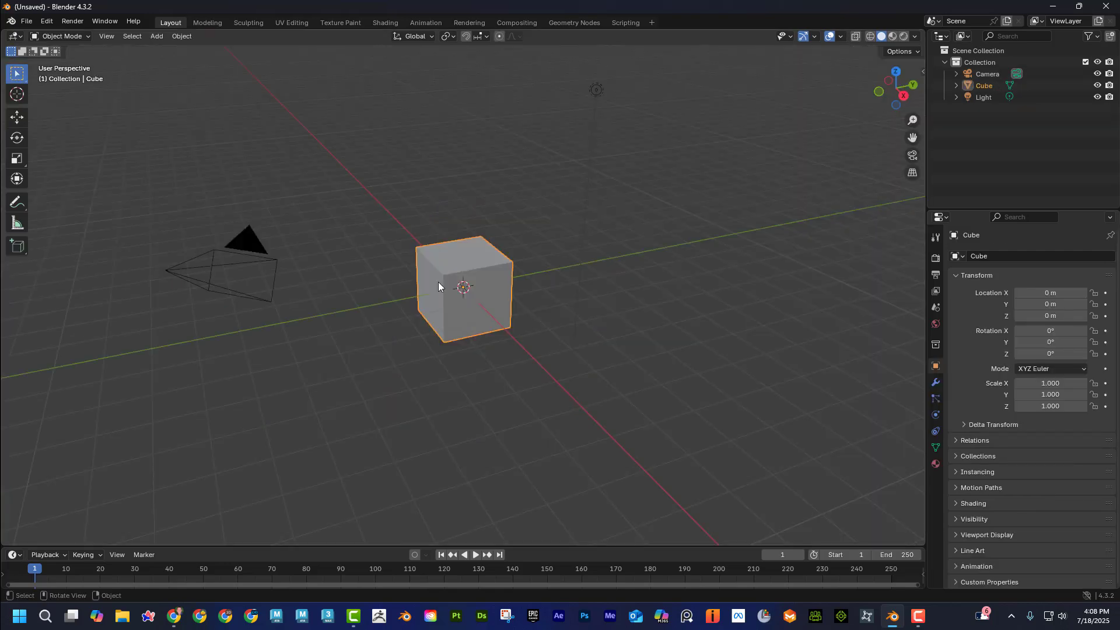
pyautogui.press('Delete')
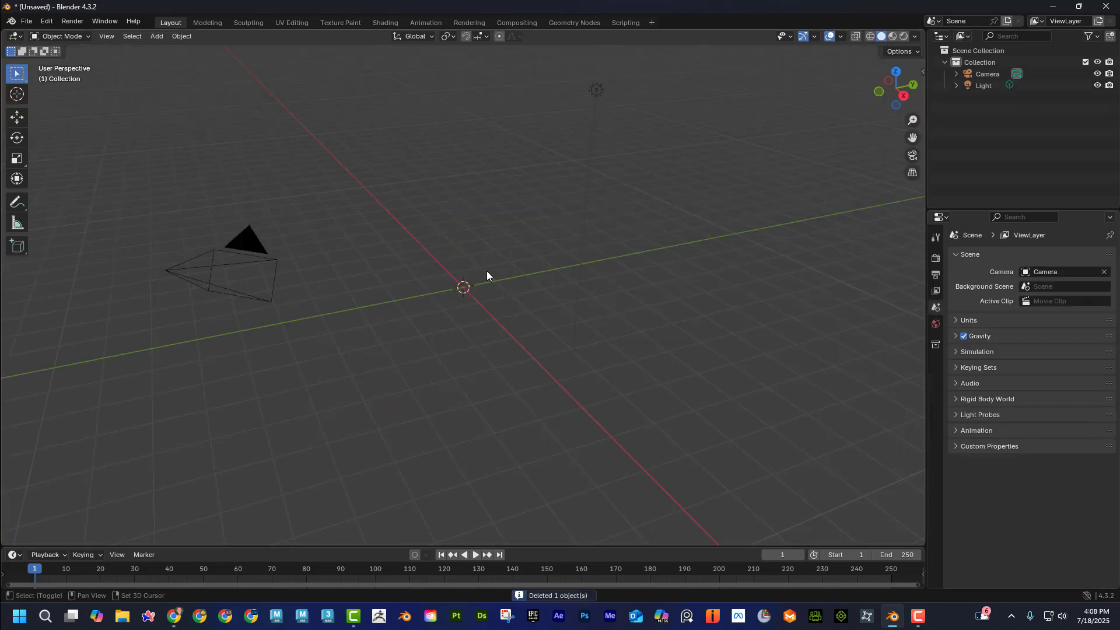
# Add the Rigify Bird meta-rig, inspect its bones, and delete it.
pyautogui.hotkey('shift', 'a')
pyautogui.moveTo(486, 271)
pyautogui.moveTo(562, 283)
pyautogui.moveTo(671, 293)
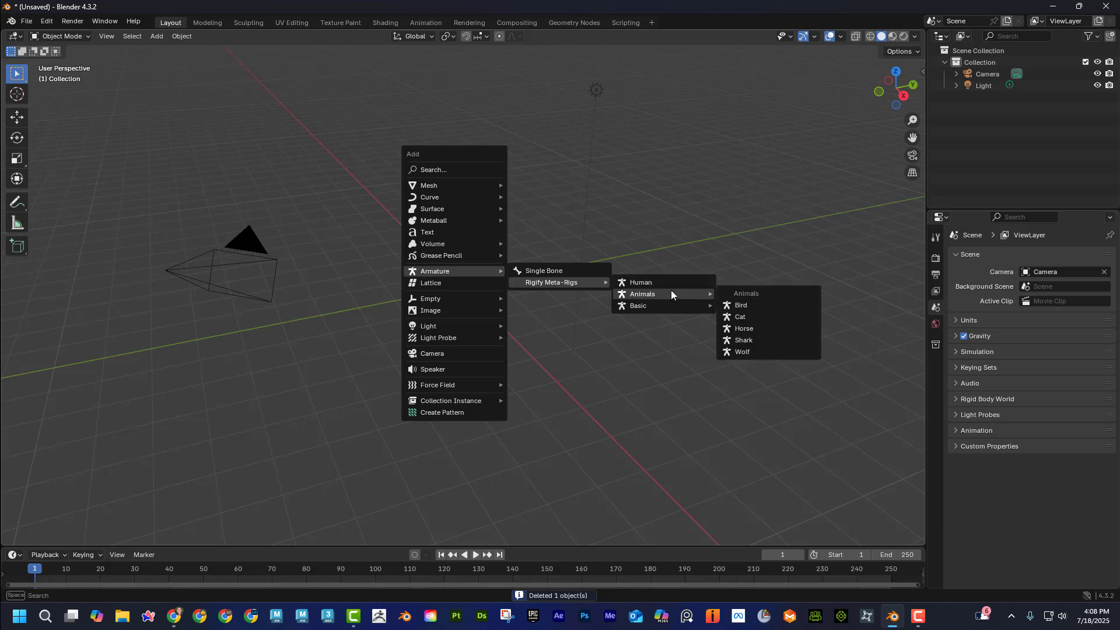
pyautogui.click(753, 306)
pyautogui.scroll(8, 527, 305)
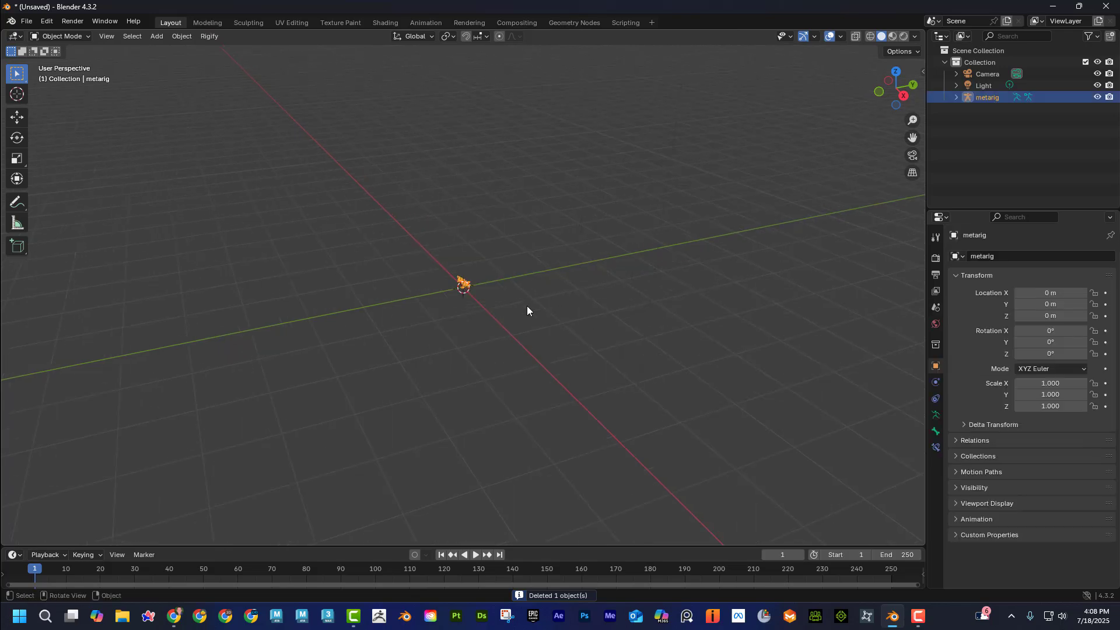
pyautogui.moveTo(527, 306)
pyautogui.mouseDown(button='middle')
pyautogui.moveTo(603, 284)
pyautogui.moveTo(470, 296)
pyautogui.moveTo(673, 284)
pyautogui.moveTo(529, 309)
pyautogui.mouseUp(button='middle')
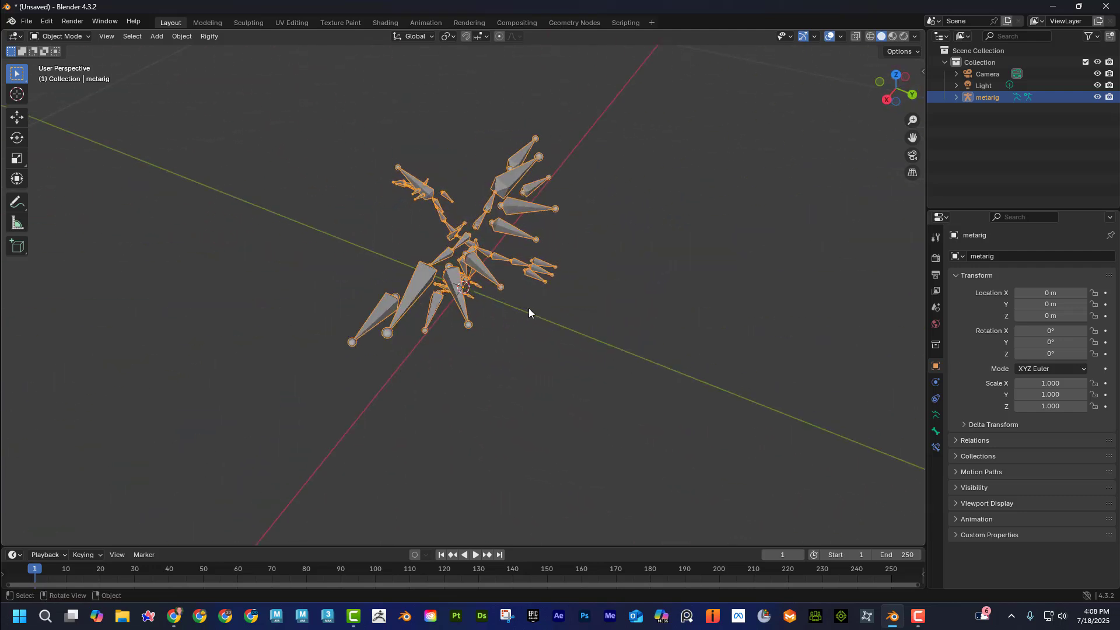
pyautogui.press('Delete')
# Add the Rigify Horse meta-rig, inspect its skeleton from the side, and delete it.
pyautogui.hotkey('shift', 'a')
pyautogui.moveTo(530, 302)
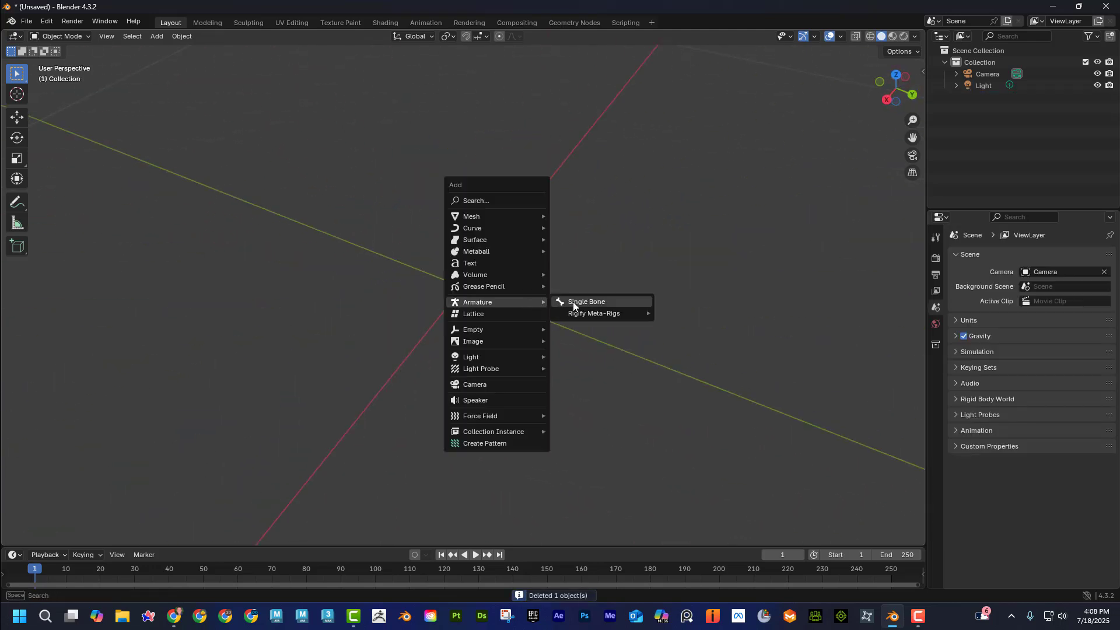
pyautogui.moveTo(586, 313)
pyautogui.moveTo(676, 323)
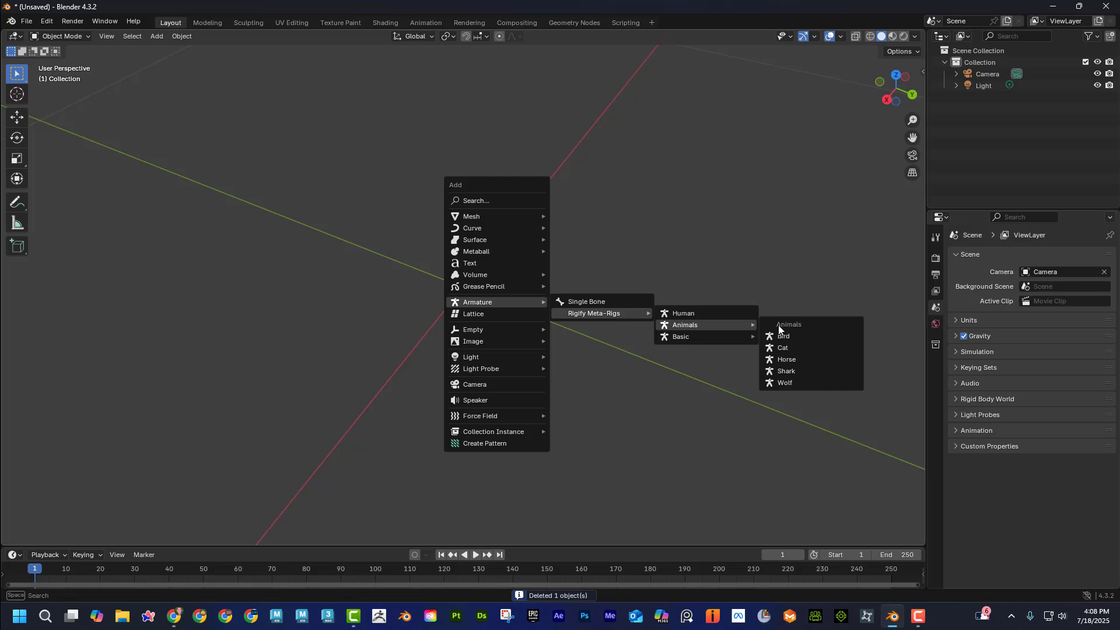
pyautogui.click(811, 359)
pyautogui.moveTo(537, 332); pyautogui.dragTo(467, 429, button='middle')
pyautogui.moveTo(467, 429); pyautogui.dragTo(493, 400, button='middle')
pyautogui.scroll(-2, 481, 380)
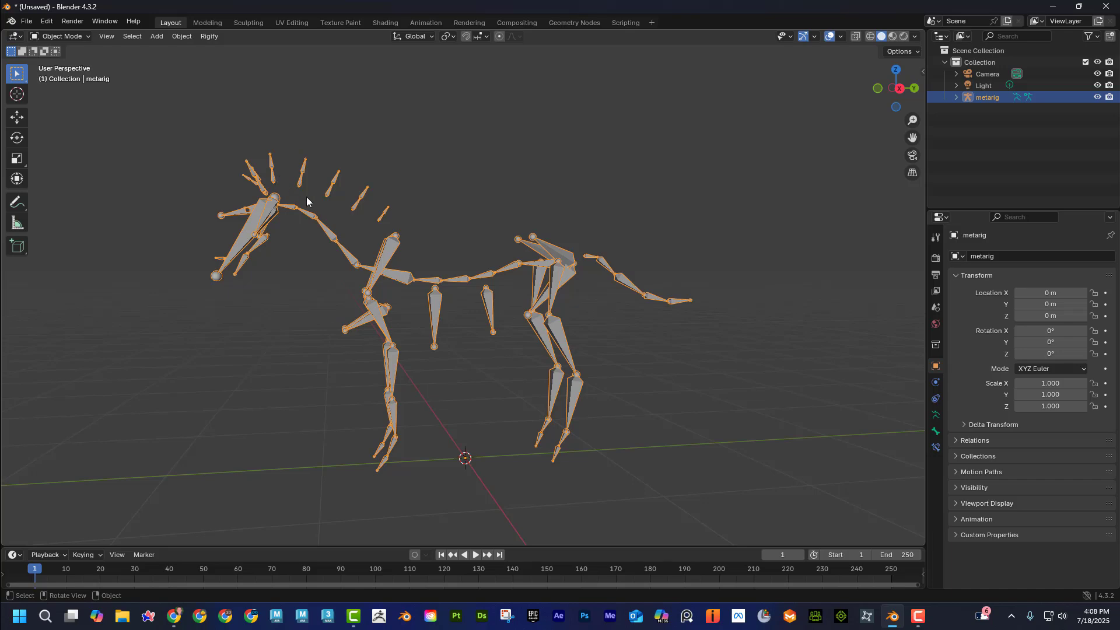
pyautogui.moveTo(337, 208); pyautogui.dragTo(413, 231, button='middle')
pyautogui.press('Delete')
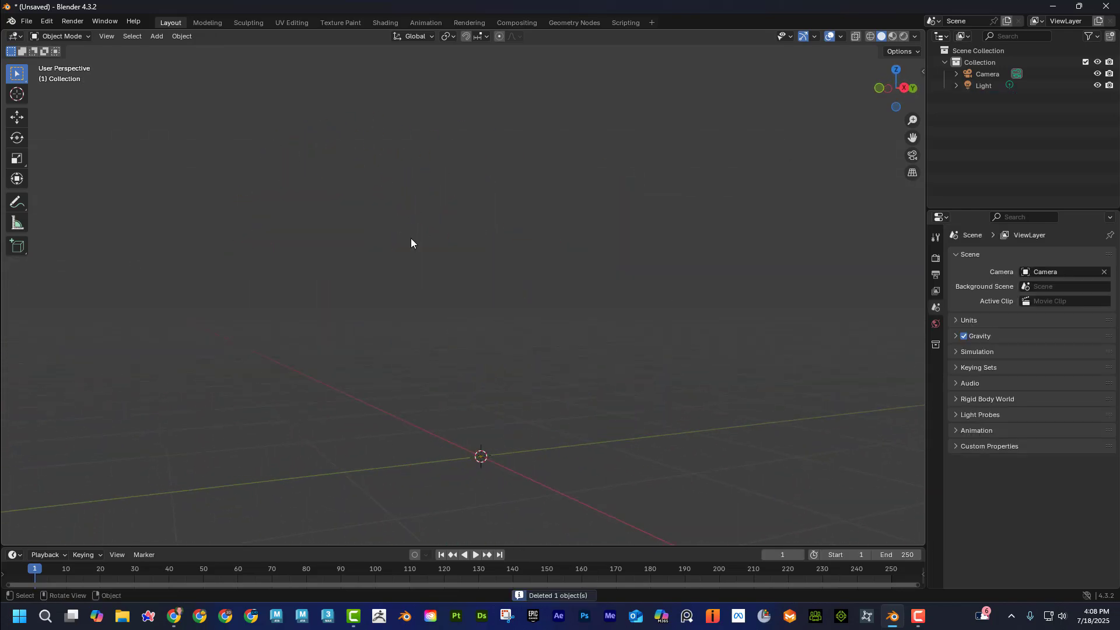
# Add the Rigify Shark meta-rig, inspect its bones, and delete it.
pyautogui.hotkey('shift', 'a')
pyautogui.moveTo(413, 244)
pyautogui.moveTo(470, 250)
pyautogui.moveTo(586, 258)
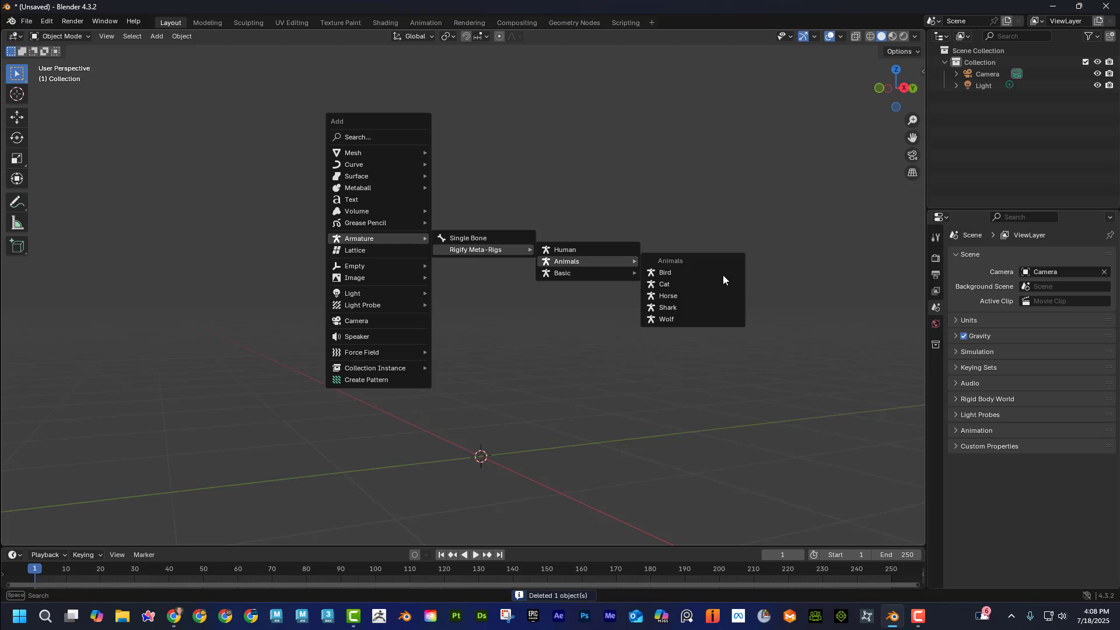
pyautogui.click(726, 306)
pyautogui.moveTo(723, 308); pyautogui.dragTo(541, 310, button='middle')
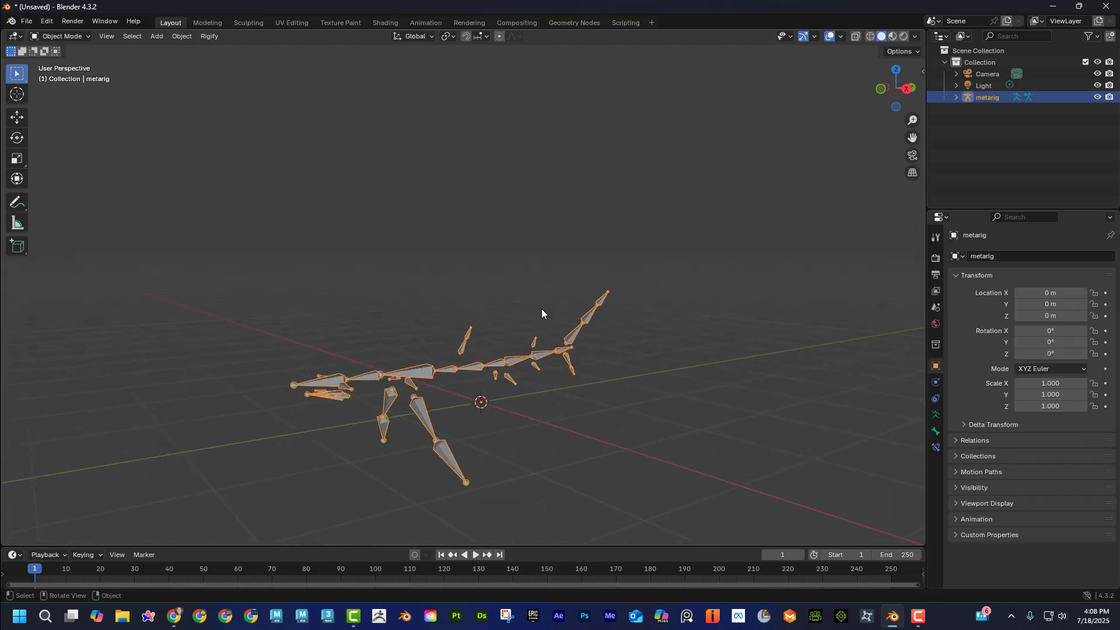
pyautogui.press('Delete')
# Add the Rigify Wolf meta-rig, inspect it up close, and delete it.
pyautogui.hotkey('shift', 'a')
pyautogui.moveTo(538, 314)
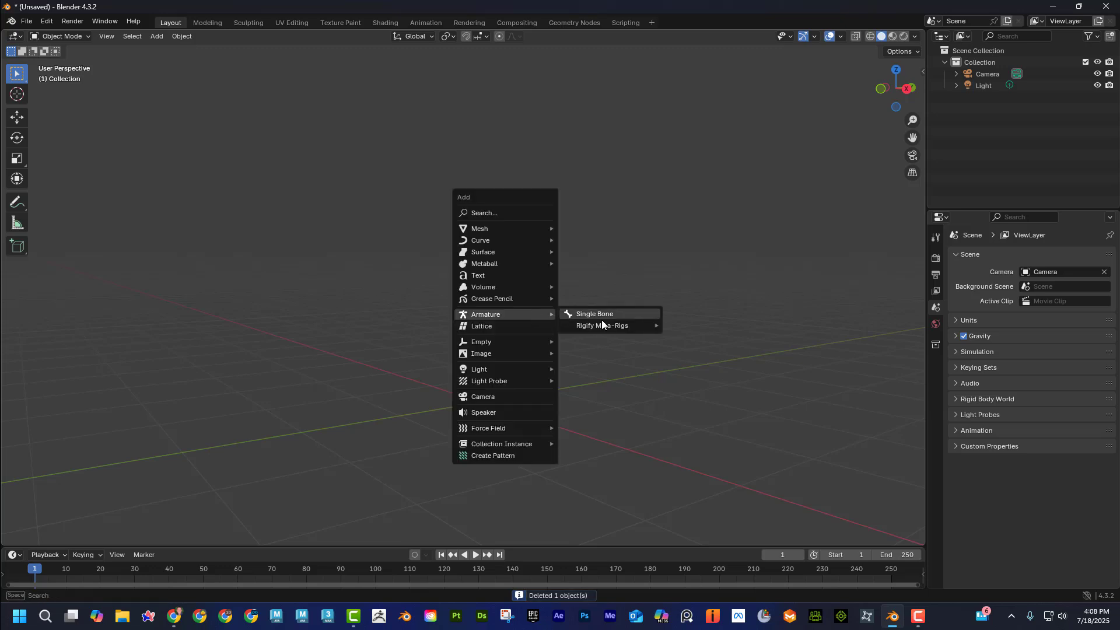
pyautogui.moveTo(601, 324)
pyautogui.moveTo(714, 336)
pyautogui.click(842, 394)
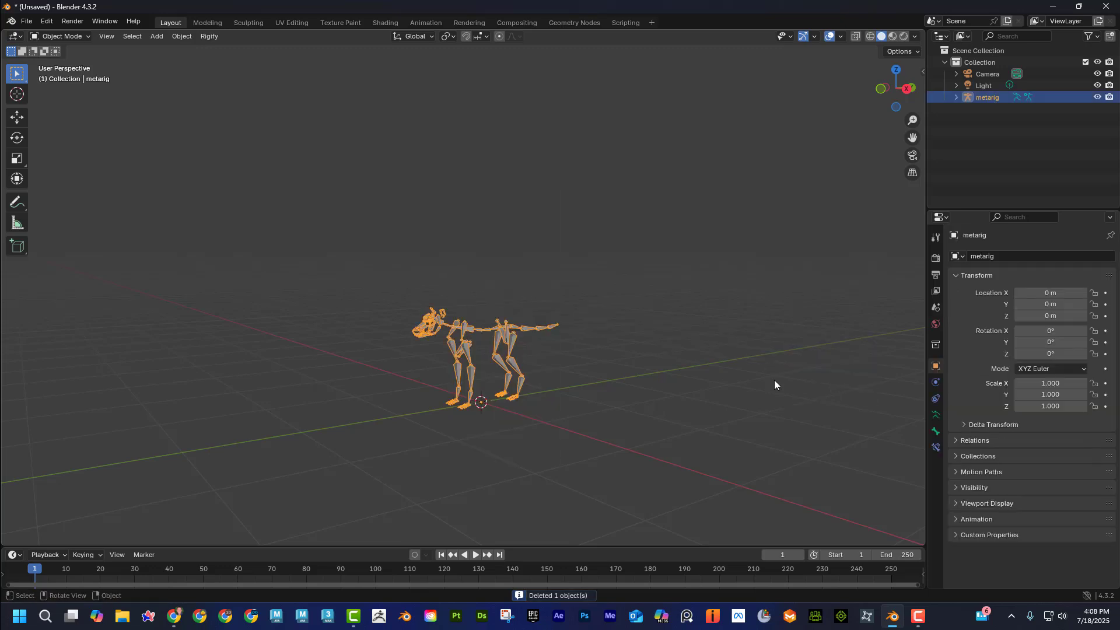
pyautogui.scroll(4, 494, 366)
pyautogui.moveTo(471, 332); pyautogui.dragTo(585, 281, button='middle')
pyautogui.press('Delete')
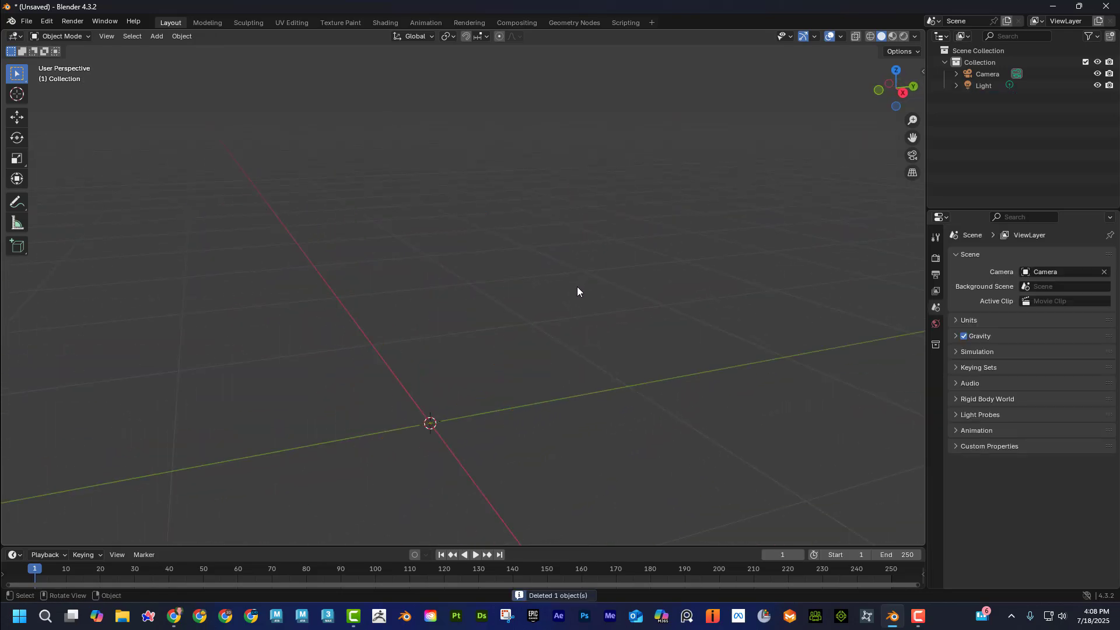
# Add the quadruped meta-rig from Rigify's Basic set, inspect its simplified bones, and delete it.
pyautogui.hotkey('shift', 'a')
pyautogui.moveTo(577, 290)
pyautogui.moveTo(642, 300)
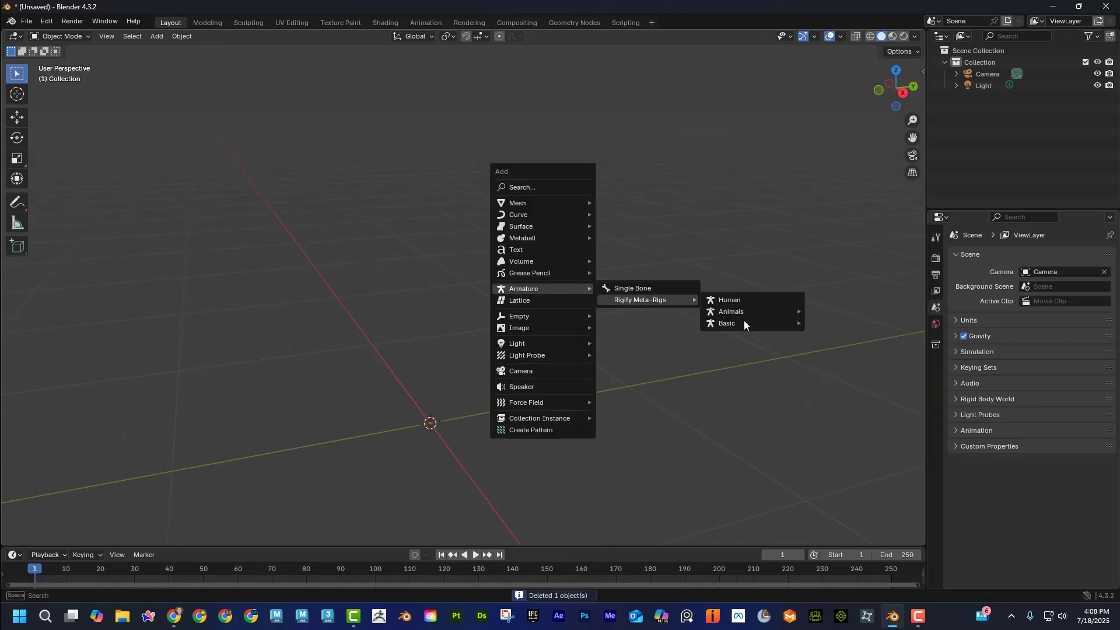
pyautogui.moveTo(744, 322)
pyautogui.click(861, 346)
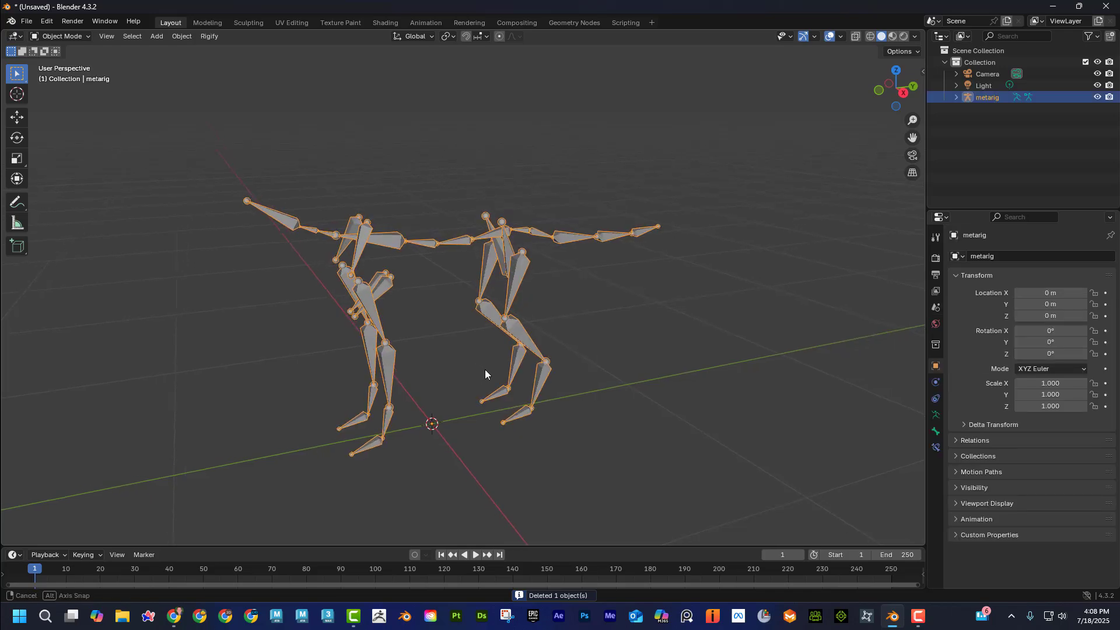
pyautogui.moveTo(485, 370); pyautogui.dragTo(419, 360, button='middle')
pyautogui.press('Delete')
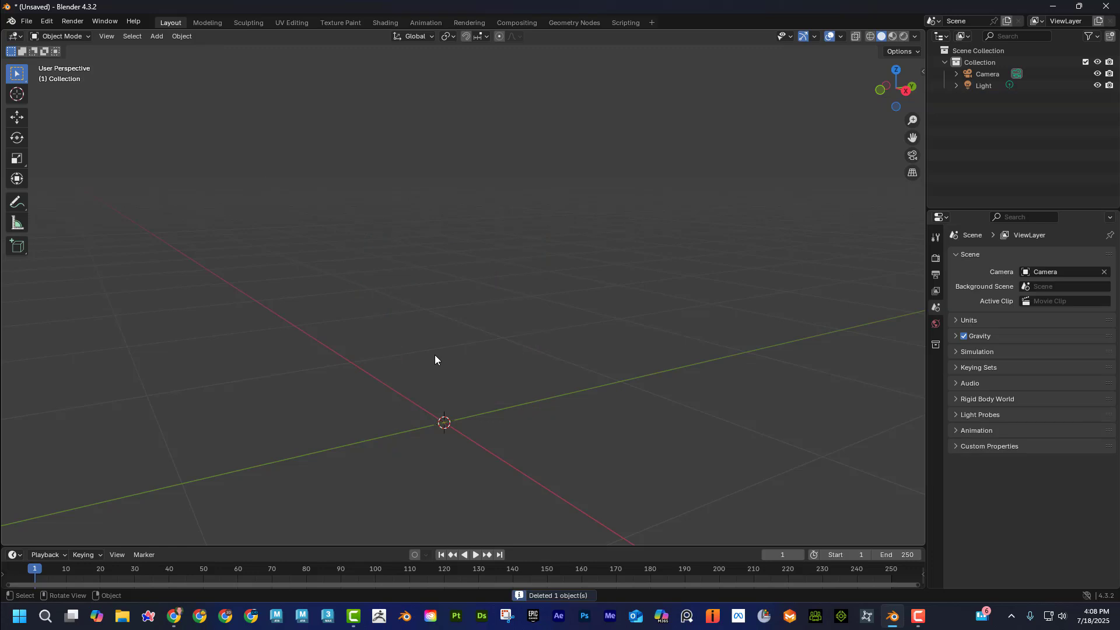